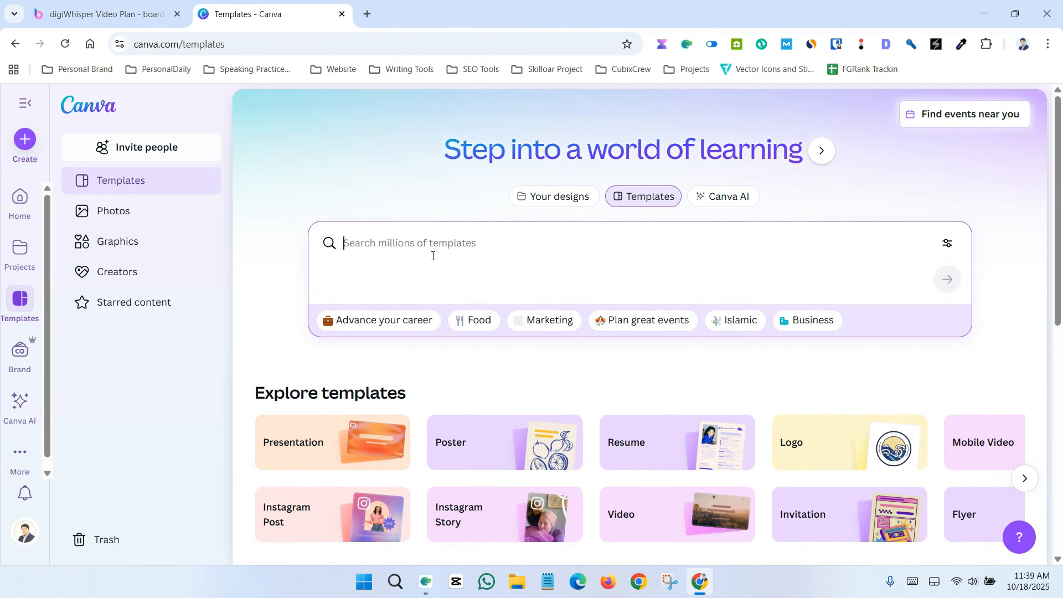
Step: Search the templates for YouTube Thumbnail
{"action": "type", "text": "YouTube Thumbnail"}
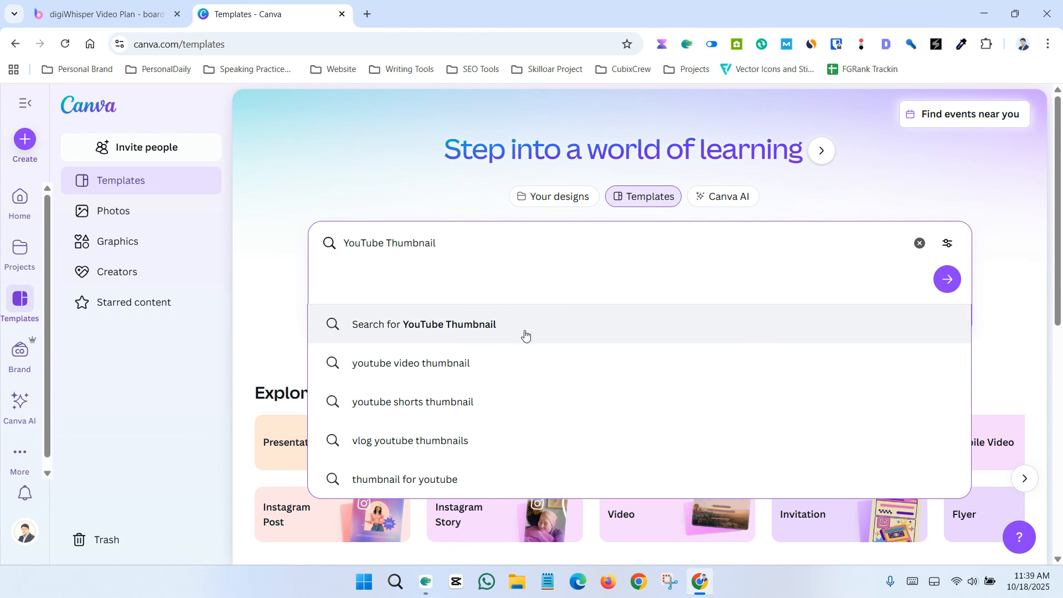
{"action": "left_click", "coordinate": [465, 326]}
Step: Browse the YouTube thumbnail template results
{"action": "scroll", "coordinate": [608, 281], "scroll_direction": "down", "scroll_amount": 5}
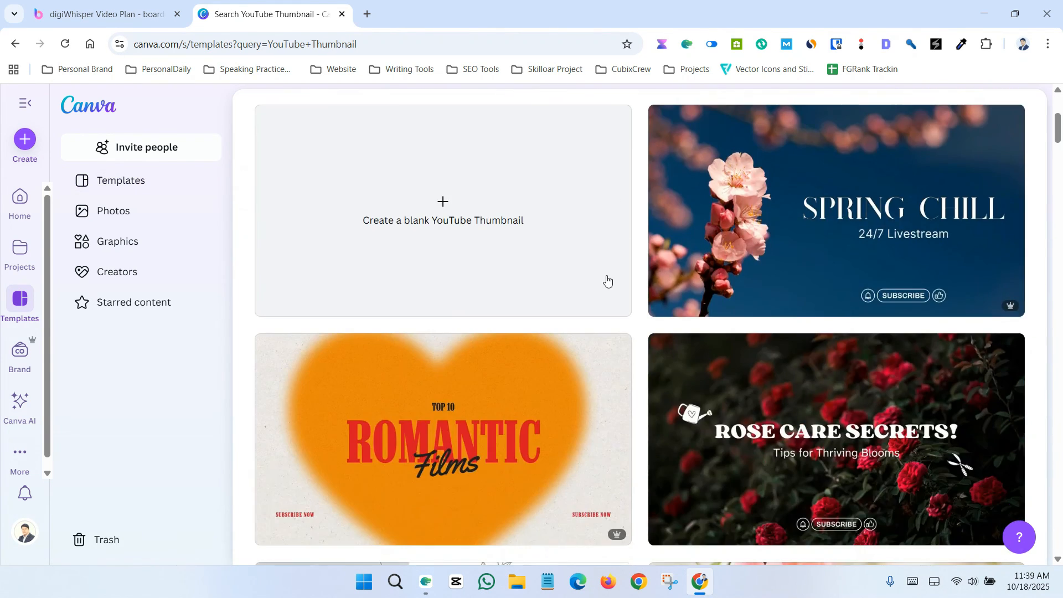
{"action": "scroll", "coordinate": [563, 327], "scroll_direction": "up", "scroll_amount": 4}
{"action": "scroll", "coordinate": [397, 309], "scroll_direction": "down", "scroll_amount": 5}
{"action": "scroll", "coordinate": [529, 379], "scroll_direction": "up", "scroll_amount": 5}
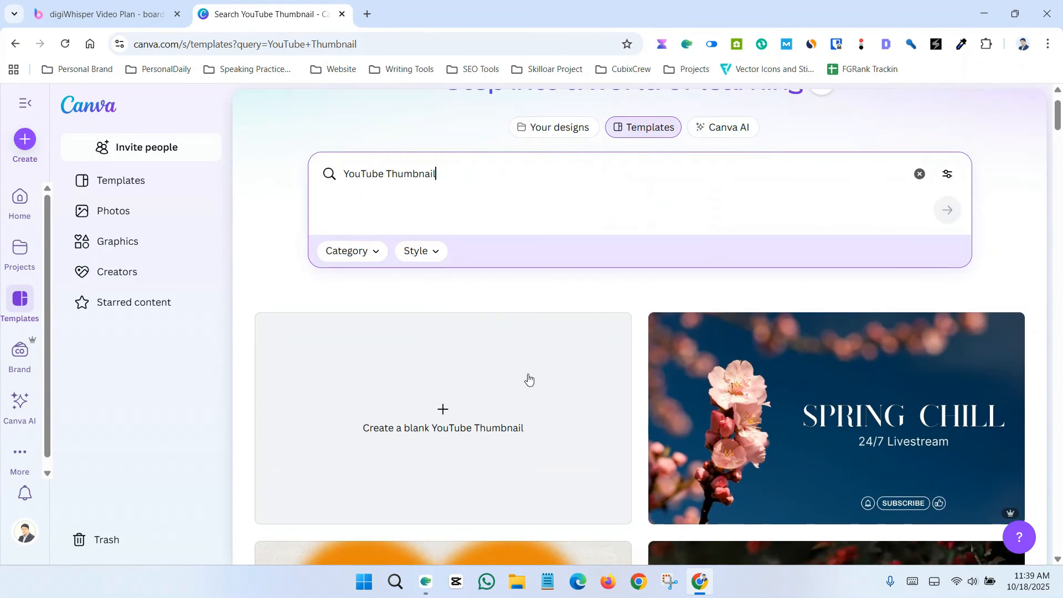
{"action": "scroll", "coordinate": [529, 378], "scroll_direction": "down", "scroll_amount": 4}
{"action": "scroll", "coordinate": [629, 247], "scroll_direction": "down", "scroll_amount": 3}
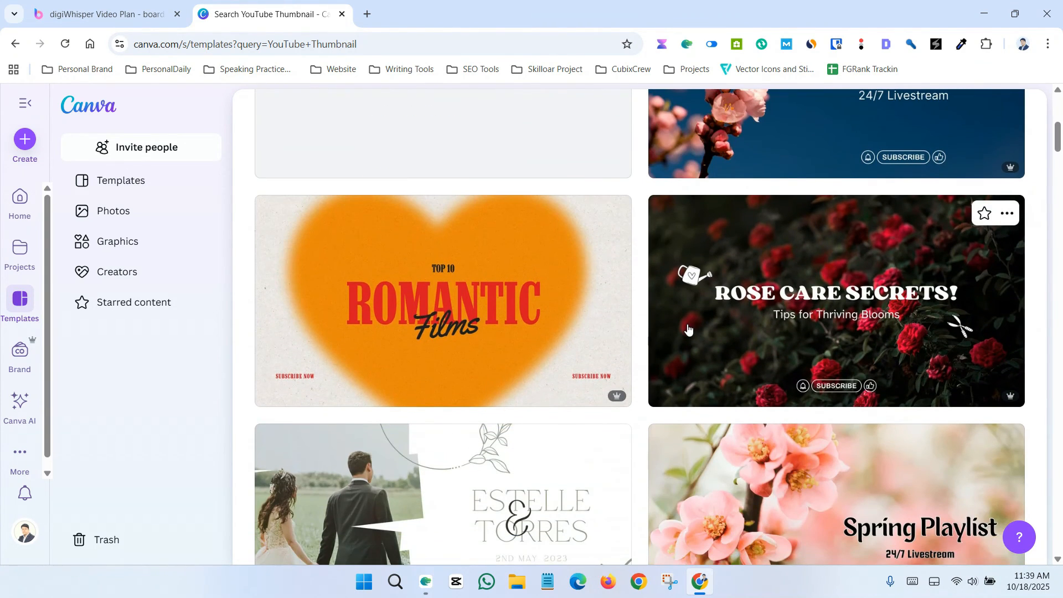
{"action": "scroll", "coordinate": [689, 328], "scroll_direction": "up", "scroll_amount": 5}
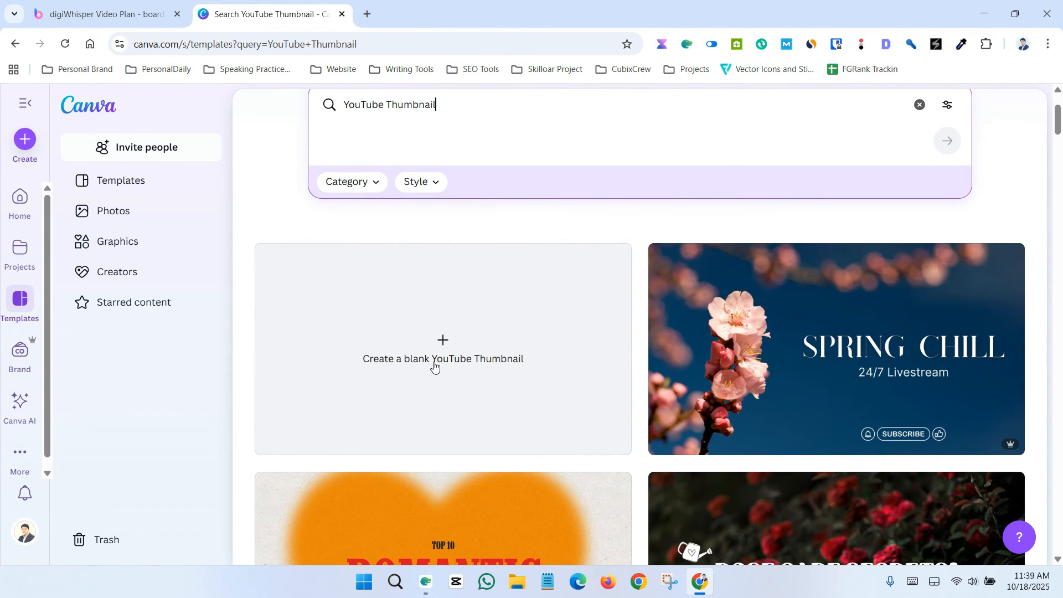
{"action": "scroll", "coordinate": [435, 366], "scroll_direction": "down", "scroll_amount": 15}
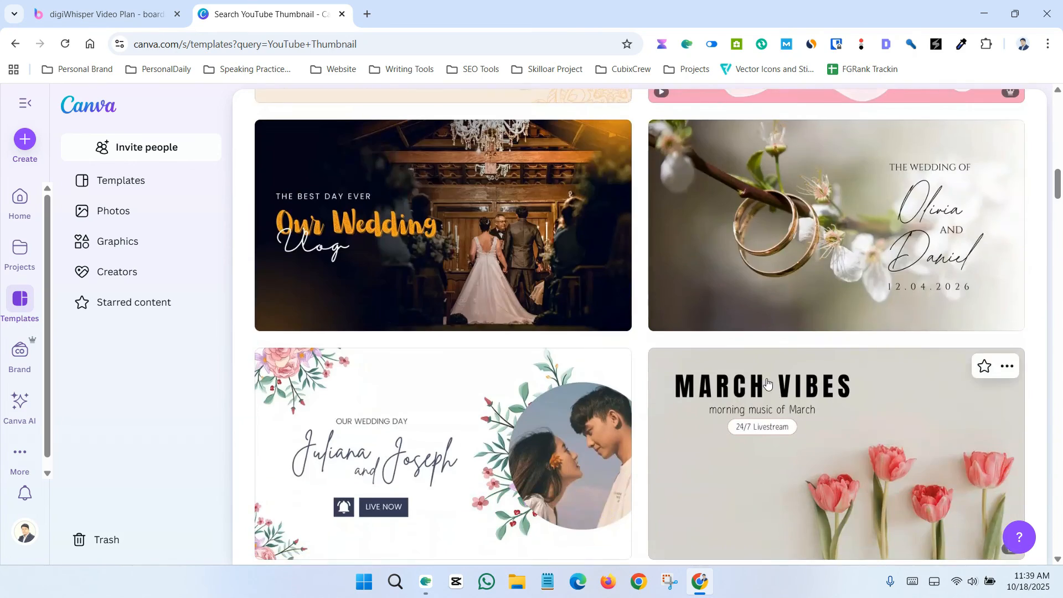
{"action": "scroll", "coordinate": [766, 382], "scroll_direction": "up", "scroll_amount": 20}
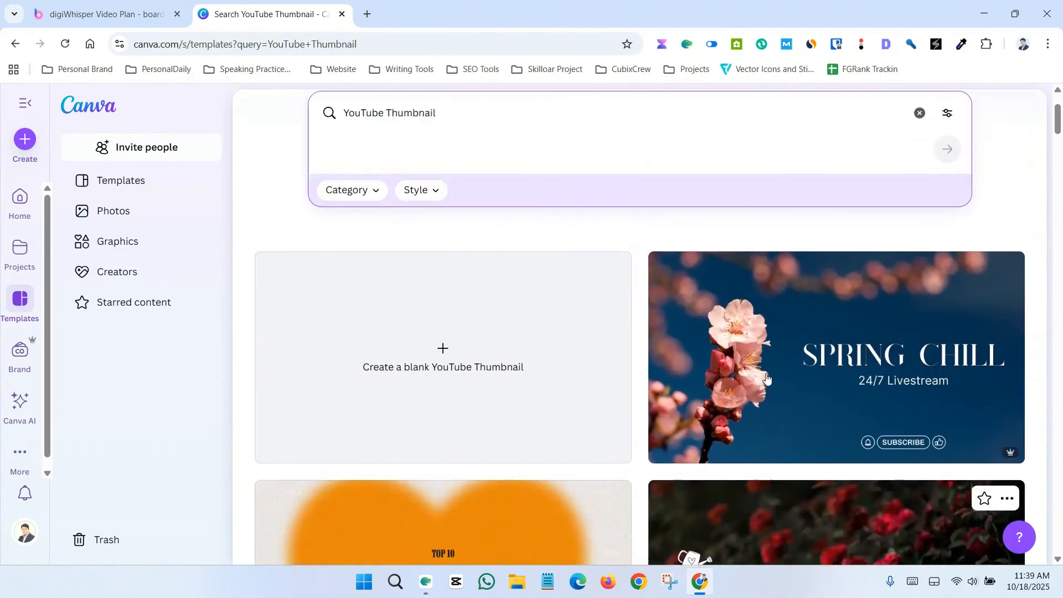
{"action": "scroll", "coordinate": [766, 378], "scroll_direction": "down", "scroll_amount": 6}
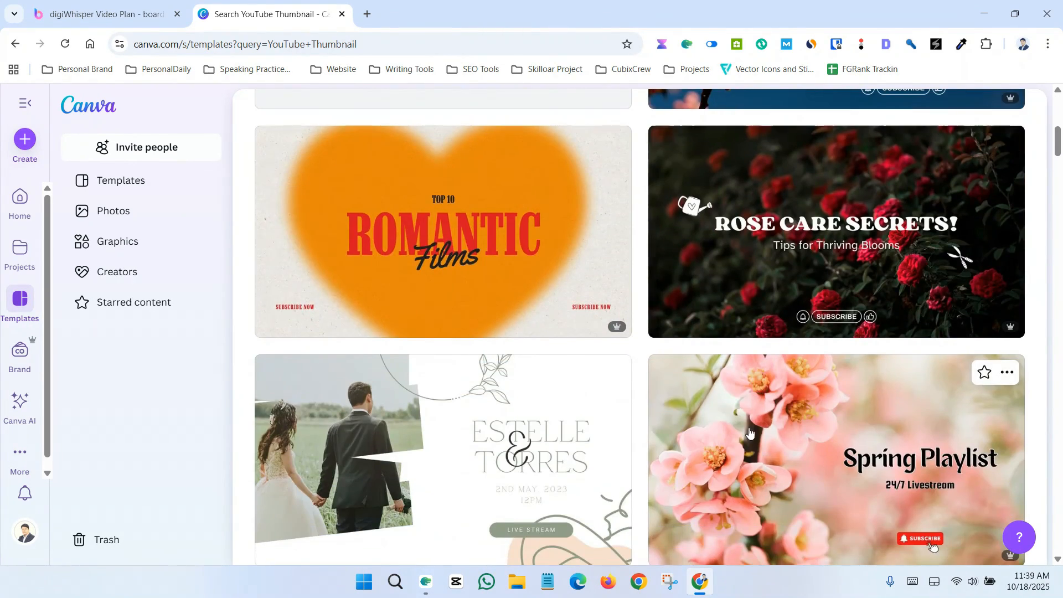
{"action": "scroll", "coordinate": [749, 430], "scroll_direction": "down", "scroll_amount": 6}
{"action": "scroll", "coordinate": [750, 428], "scroll_direction": "up", "scroll_amount": 9}
{"action": "scroll", "coordinate": [760, 427], "scroll_direction": "down", "scroll_amount": 20}
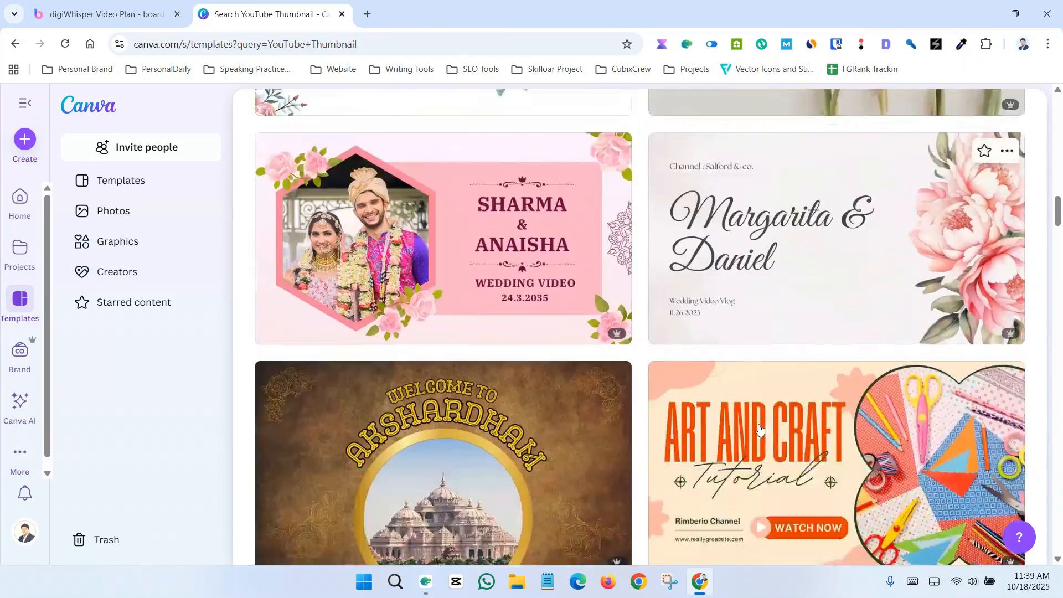
{"action": "scroll", "coordinate": [759, 429], "scroll_direction": "down", "scroll_amount": 15}
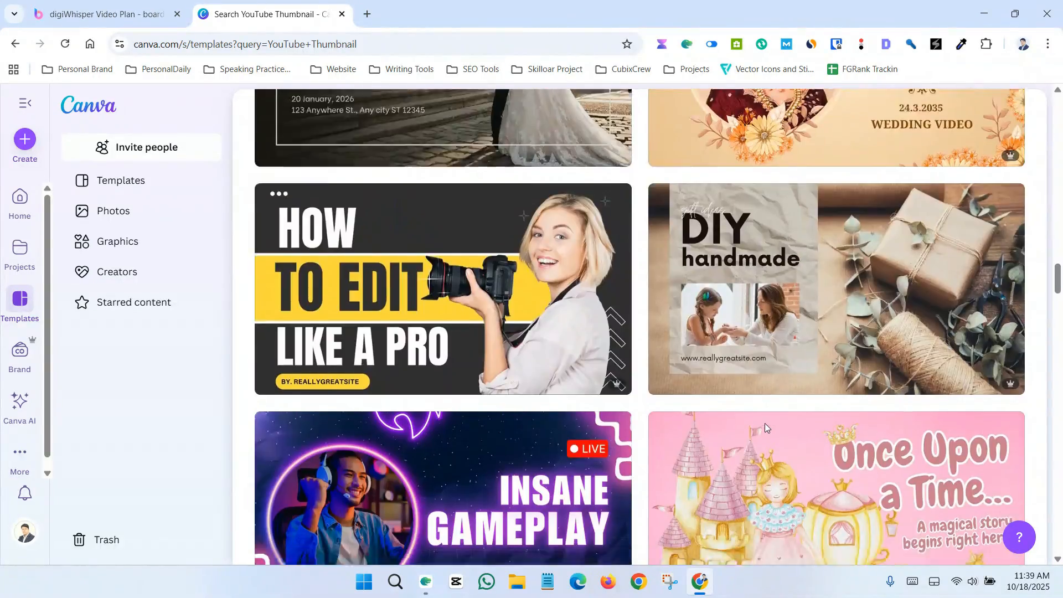
{"action": "scroll", "coordinate": [765, 423], "scroll_direction": "down", "scroll_amount": 15}
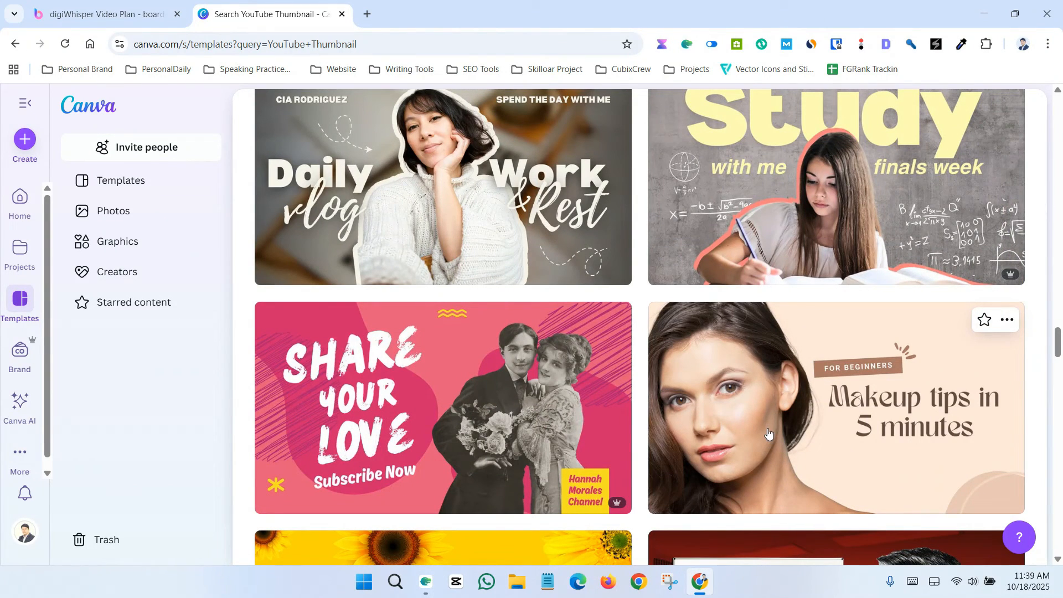
{"action": "scroll", "coordinate": [769, 438], "scroll_direction": "down", "scroll_amount": 5}
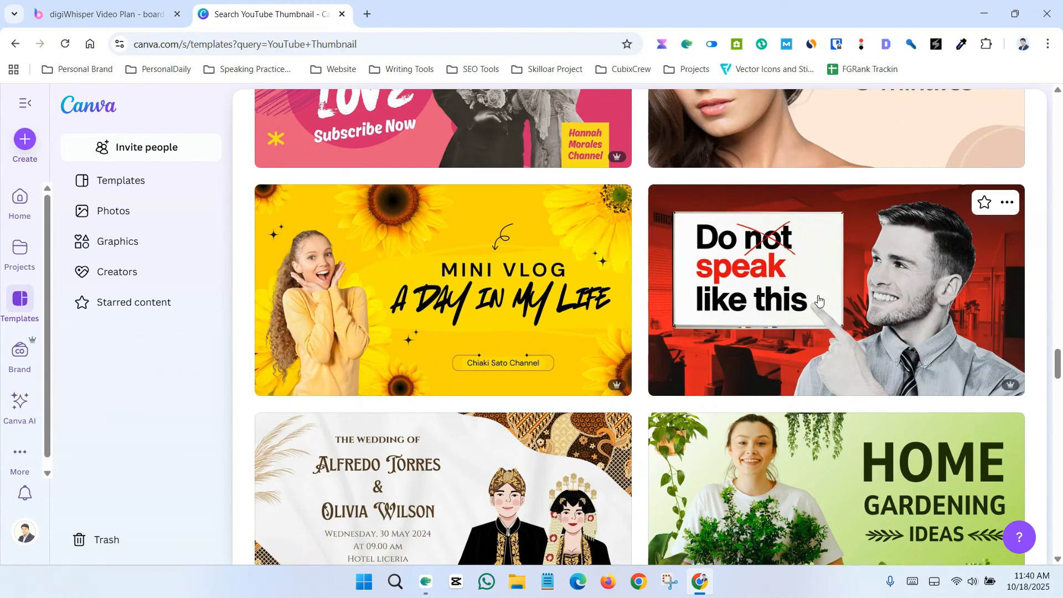
Step: Open the Red White Black Modern Bold Simple Don't Do This Youtube Thumbnail template and customize it
{"action": "left_click", "coordinate": [778, 320]}
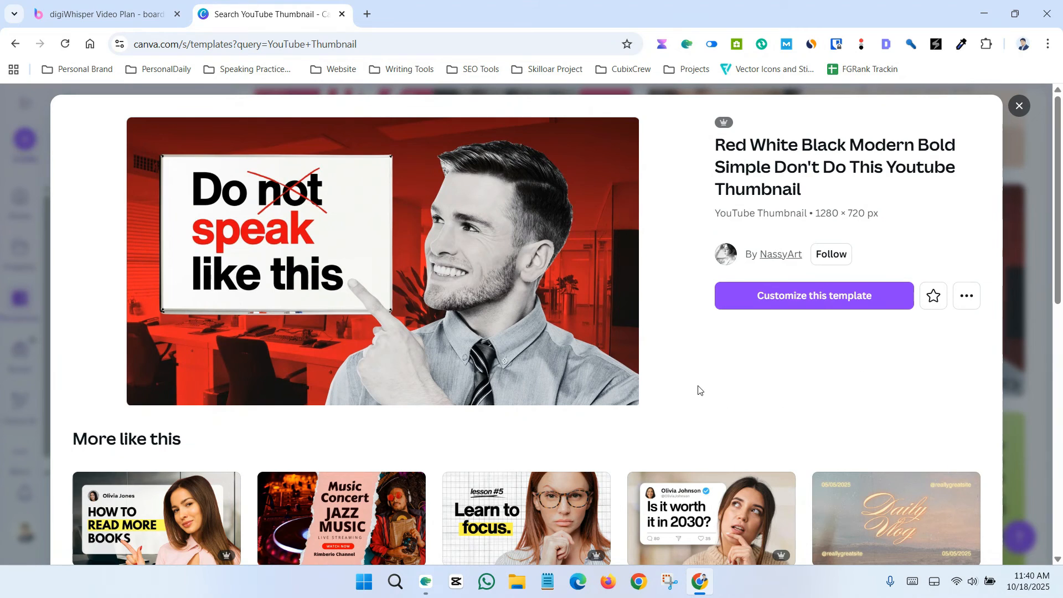
{"action": "scroll", "coordinate": [434, 361], "scroll_direction": "down", "scroll_amount": 5}
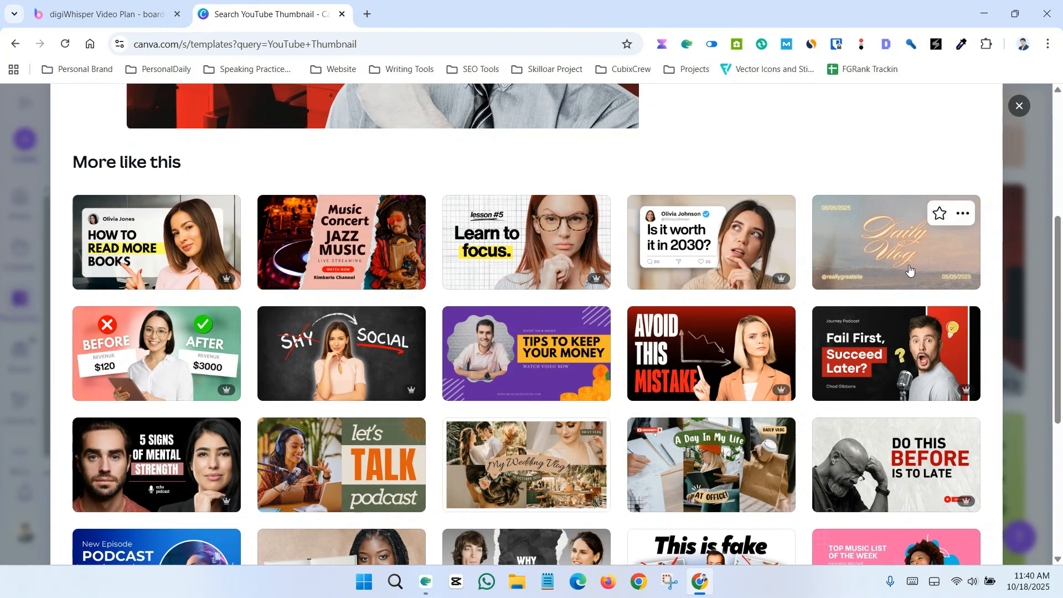
{"action": "scroll", "coordinate": [492, 490], "scroll_direction": "up", "scroll_amount": 5}
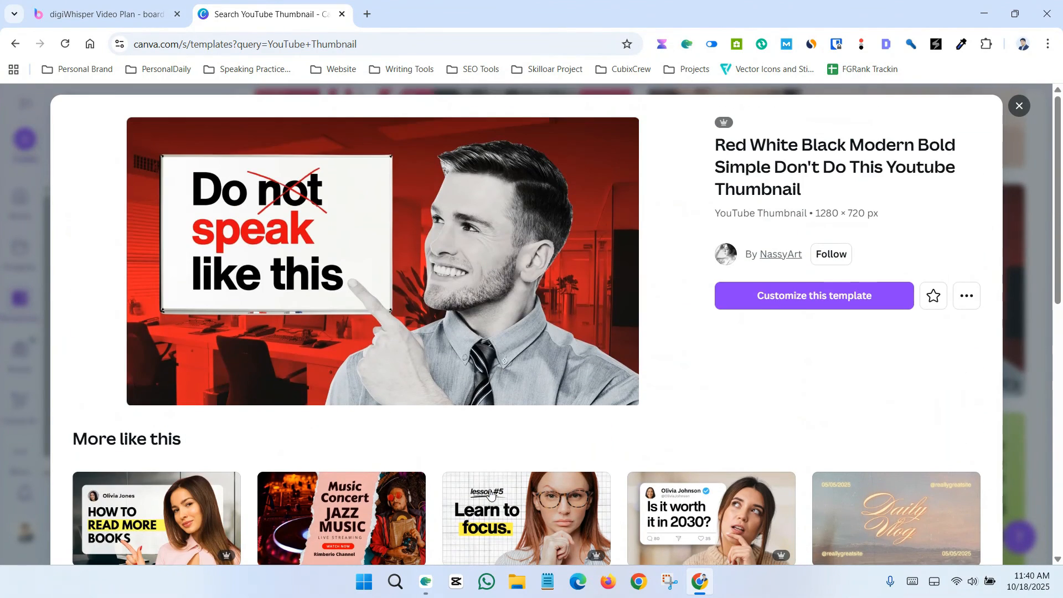
{"action": "left_click", "coordinate": [819, 308]}
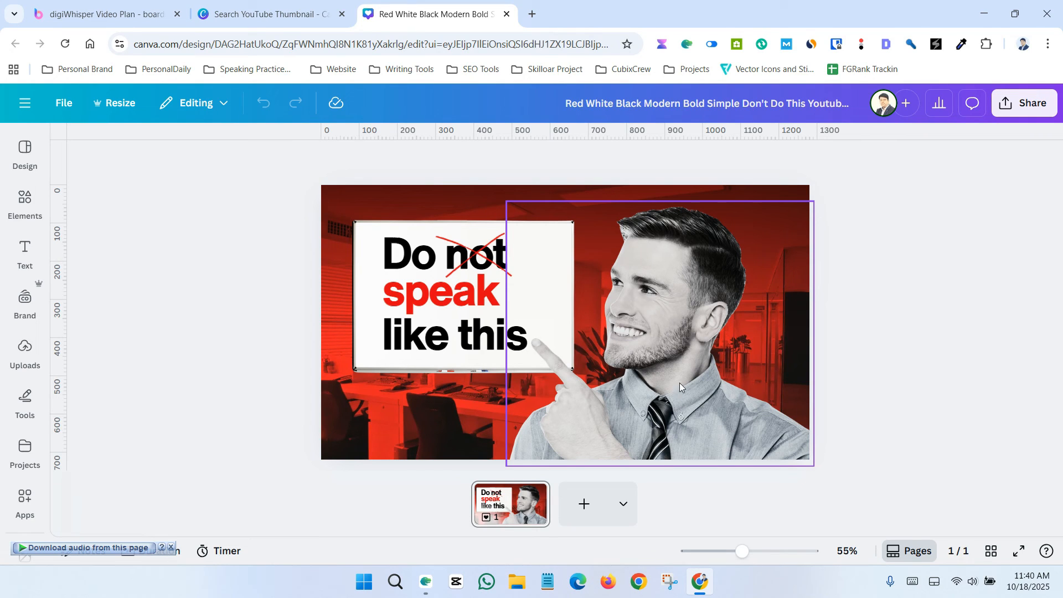
{"action": "left_click", "coordinate": [680, 371]}
{"action": "left_click", "coordinate": [401, 287]}
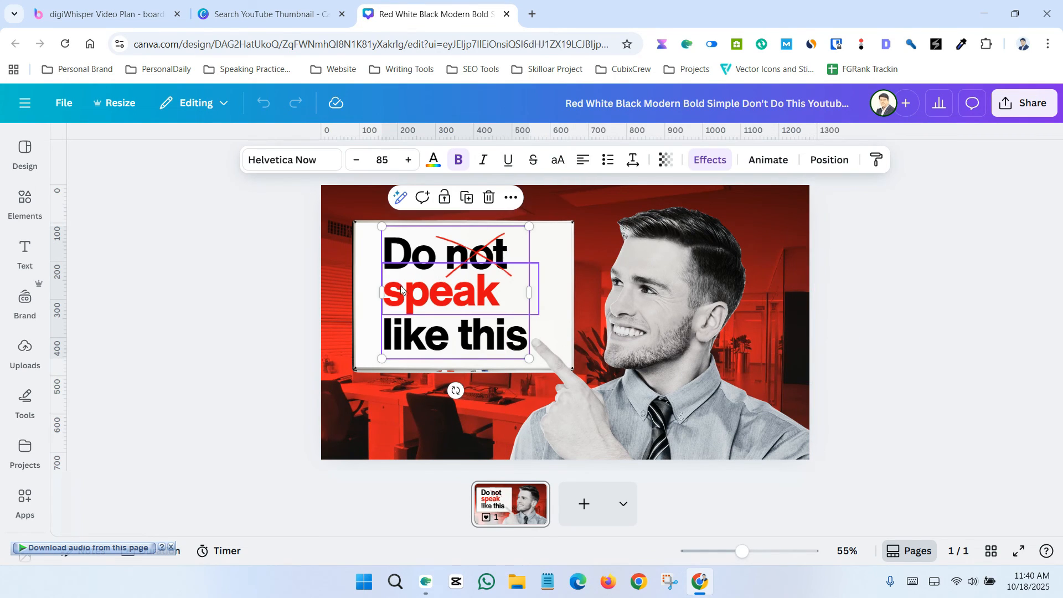
{"action": "left_click", "coordinate": [97, 346]}
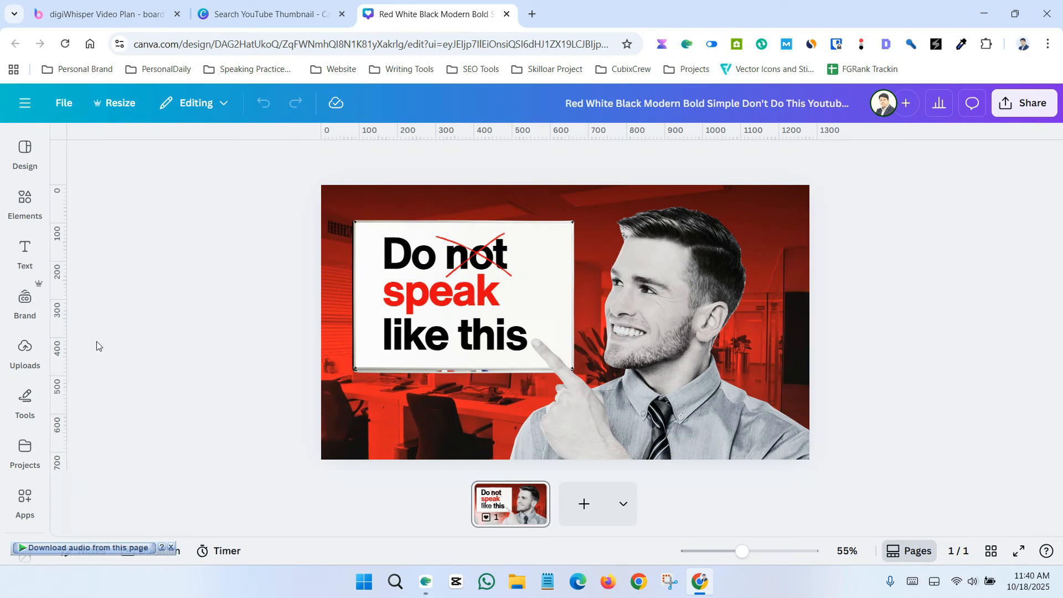
Step: Search the elements for men smile and show the photo results
{"action": "left_click", "coordinate": [24, 252]}
{"action": "left_click", "coordinate": [24, 203]}
{"action": "left_click", "coordinate": [22, 352]}
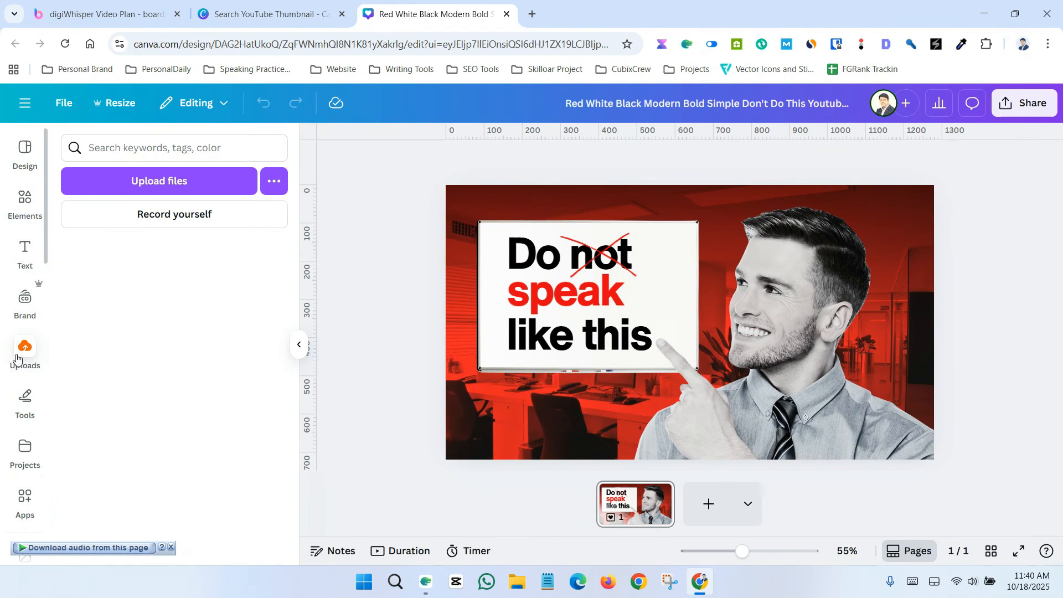
{"action": "left_click", "coordinate": [24, 204]}
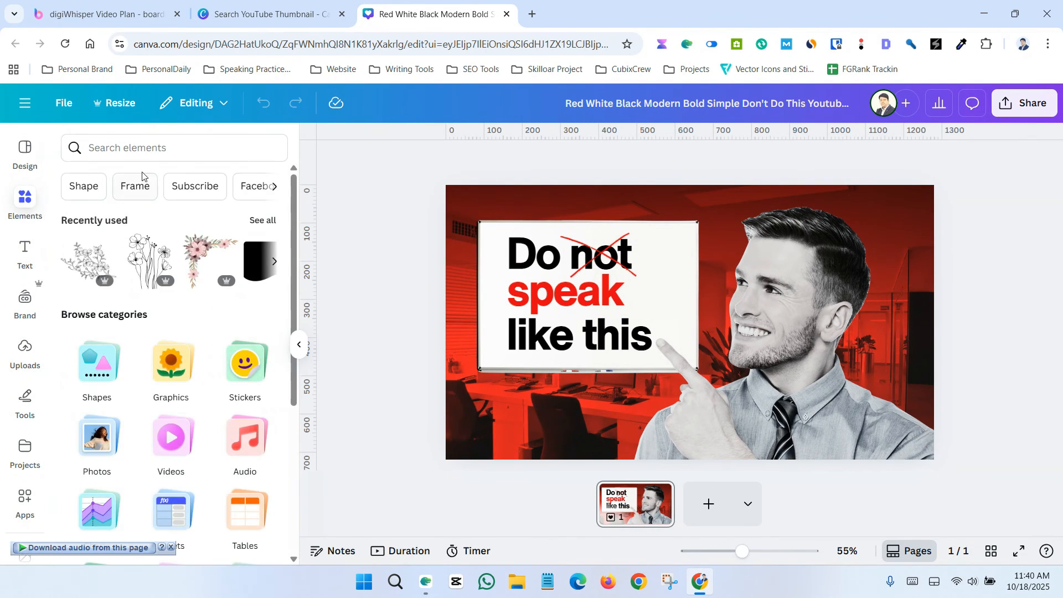
{"action": "left_click", "coordinate": [155, 148]}
{"action": "type", "text": "men "}
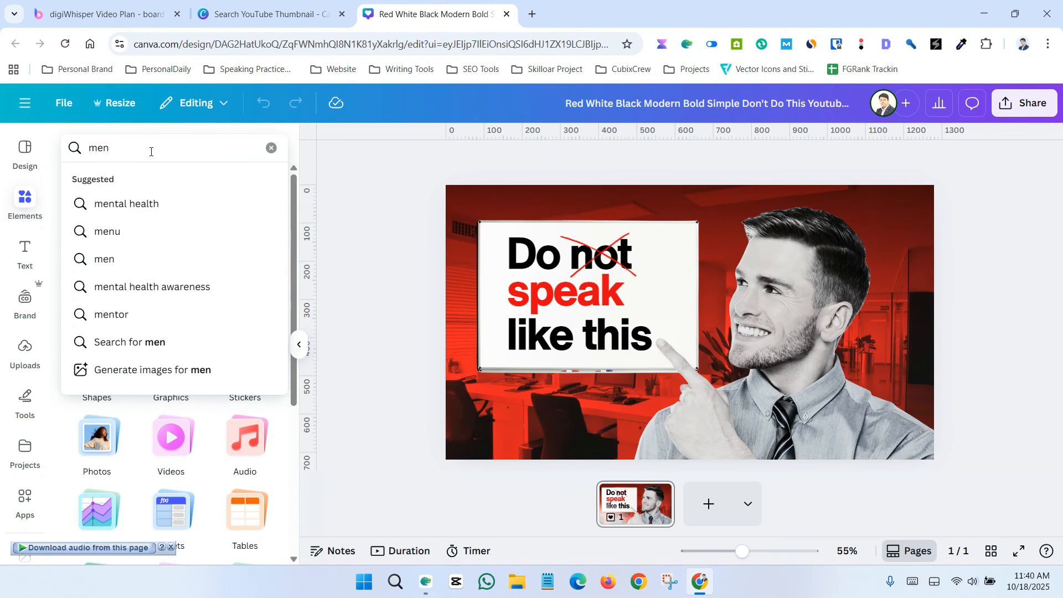
{"action": "type", "text": "smile"}
{"action": "key", "text": "Return"}
{"action": "left_click", "coordinate": [158, 181]}
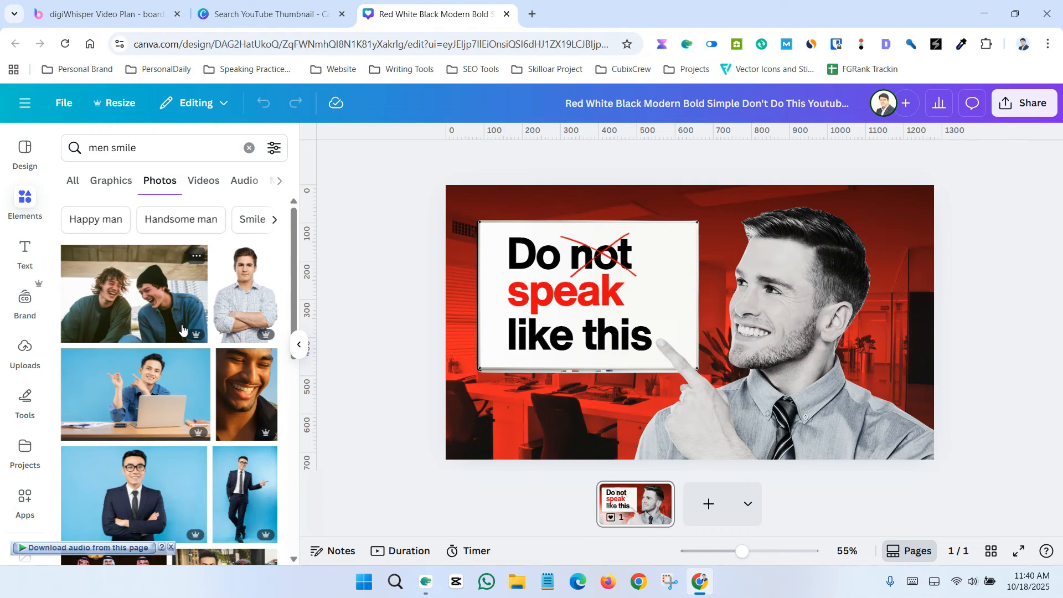
Step: Add the photo of a smiling man at a laptop on a blue background to the design
{"action": "scroll", "coordinate": [185, 326], "scroll_direction": "down", "scroll_amount": 6}
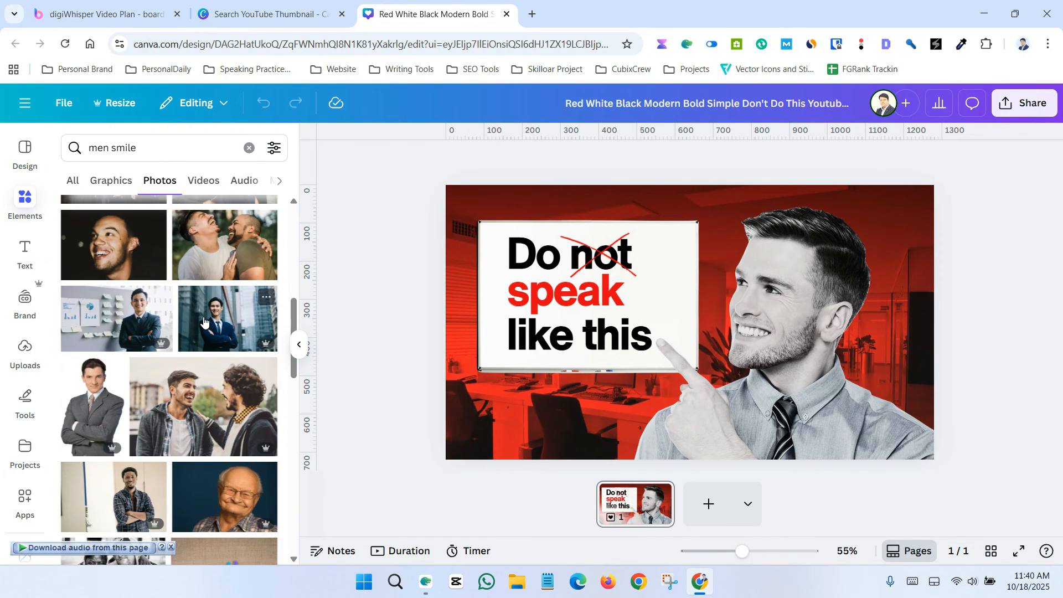
{"action": "scroll", "coordinate": [197, 368], "scroll_direction": "down", "scroll_amount": 4}
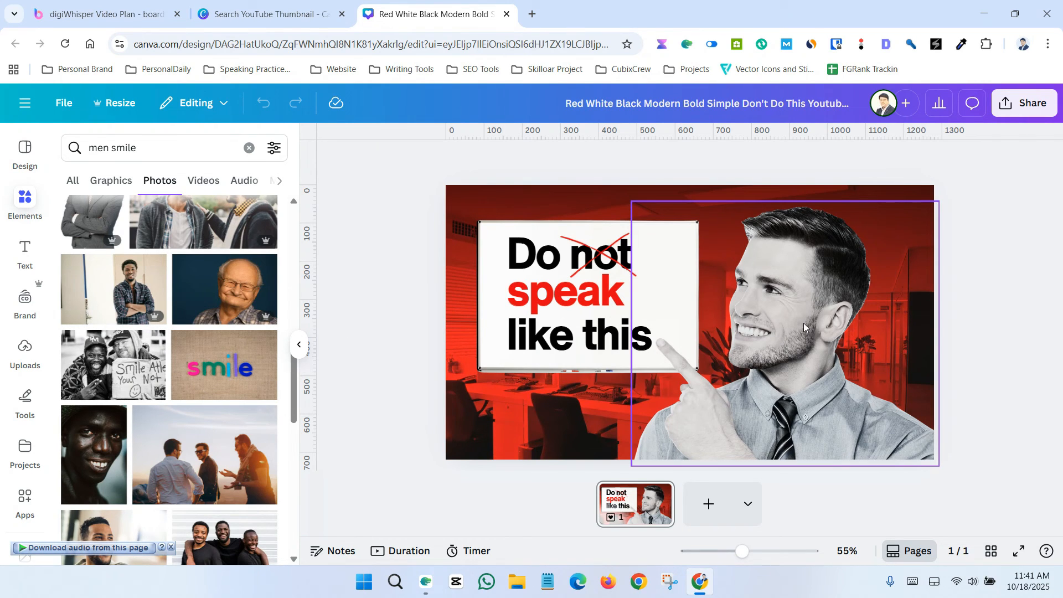
{"action": "scroll", "coordinate": [185, 366], "scroll_direction": "up", "scroll_amount": 3}
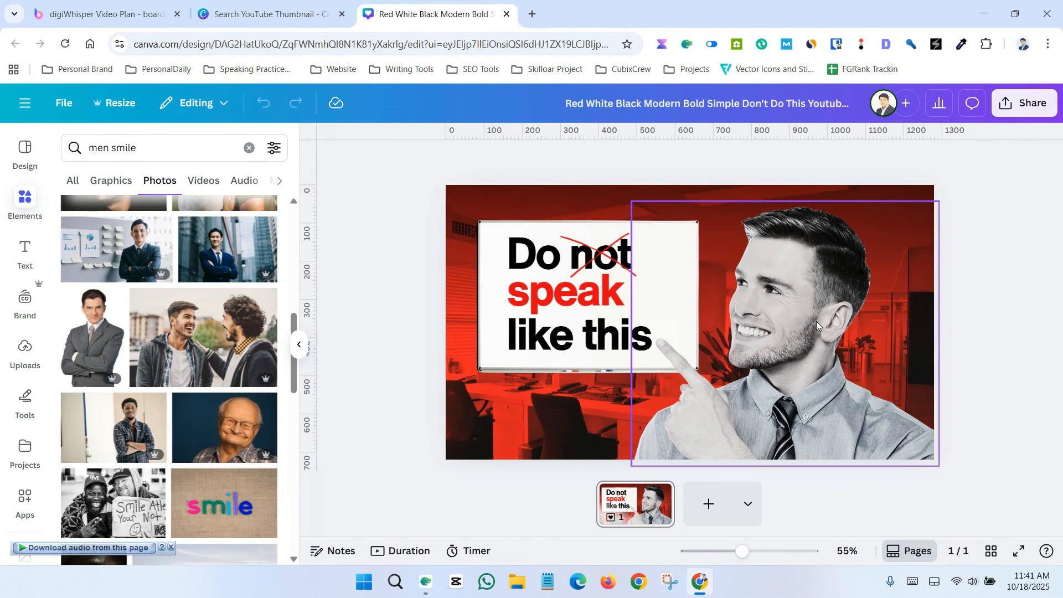
{"action": "scroll", "coordinate": [232, 391], "scroll_direction": "up", "scroll_amount": 6}
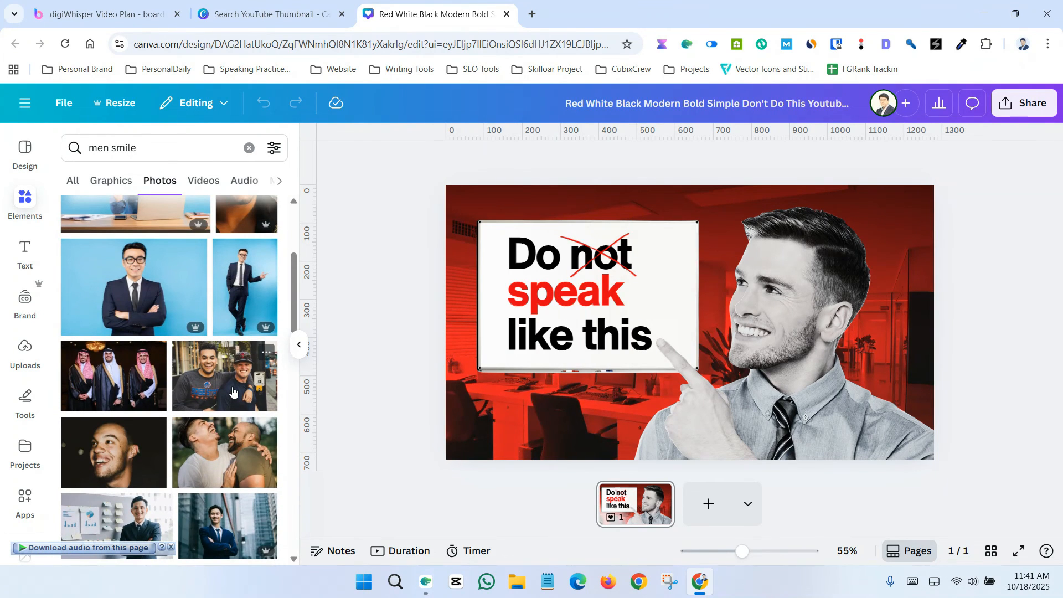
{"action": "scroll", "coordinate": [233, 392], "scroll_direction": "up", "scroll_amount": 4}
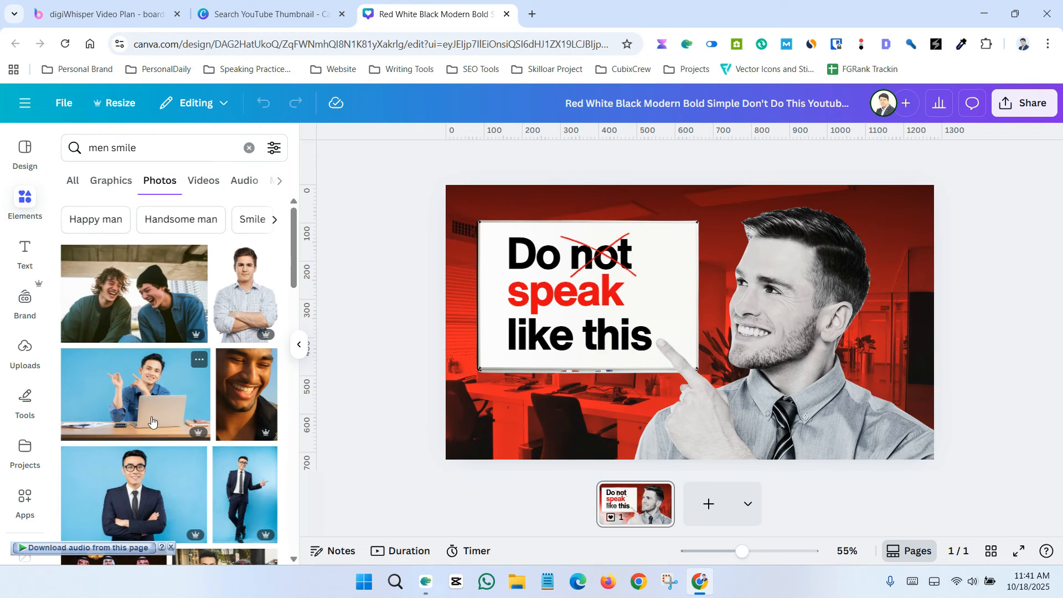
{"action": "left_click", "coordinate": [127, 396]}
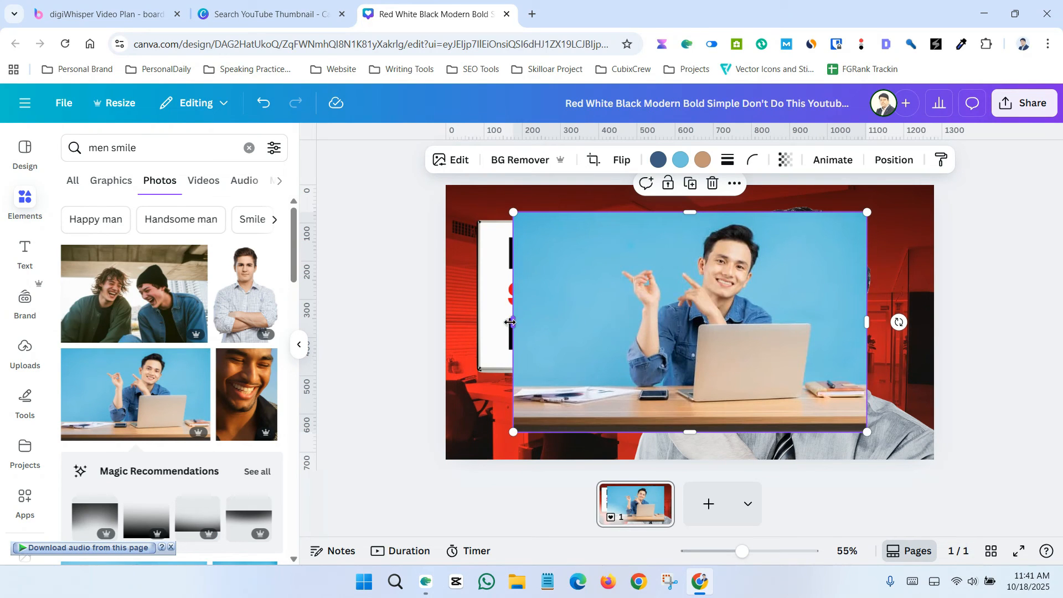
Step: Crop the added photo from the left and bottom edges and scale it down
{"action": "left_click_drag", "start_coordinate": [510, 322], "coordinate": [608, 322]}
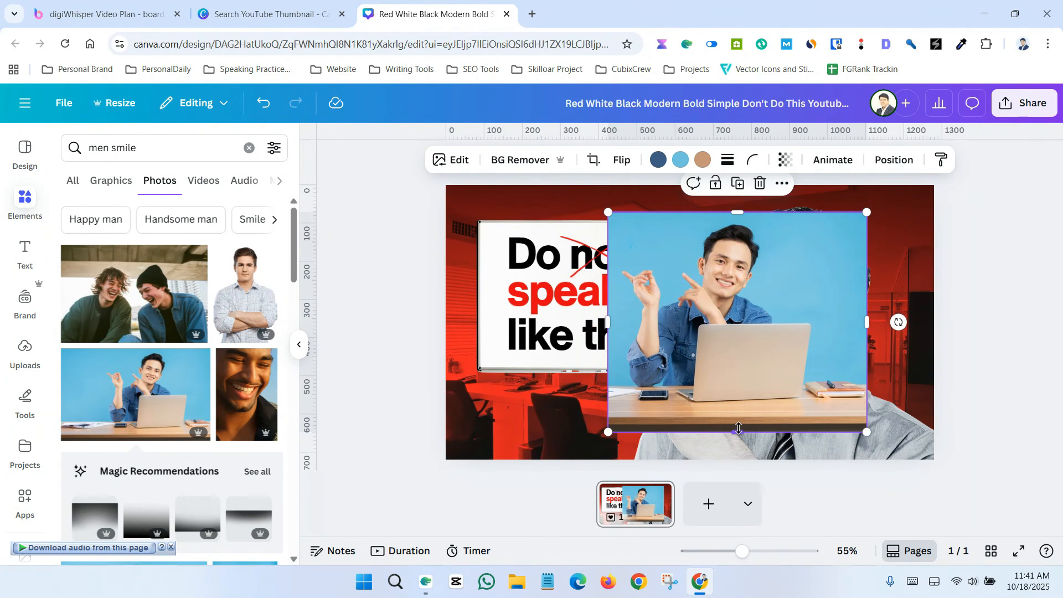
{"action": "left_click_drag", "start_coordinate": [738, 428], "coordinate": [739, 386]}
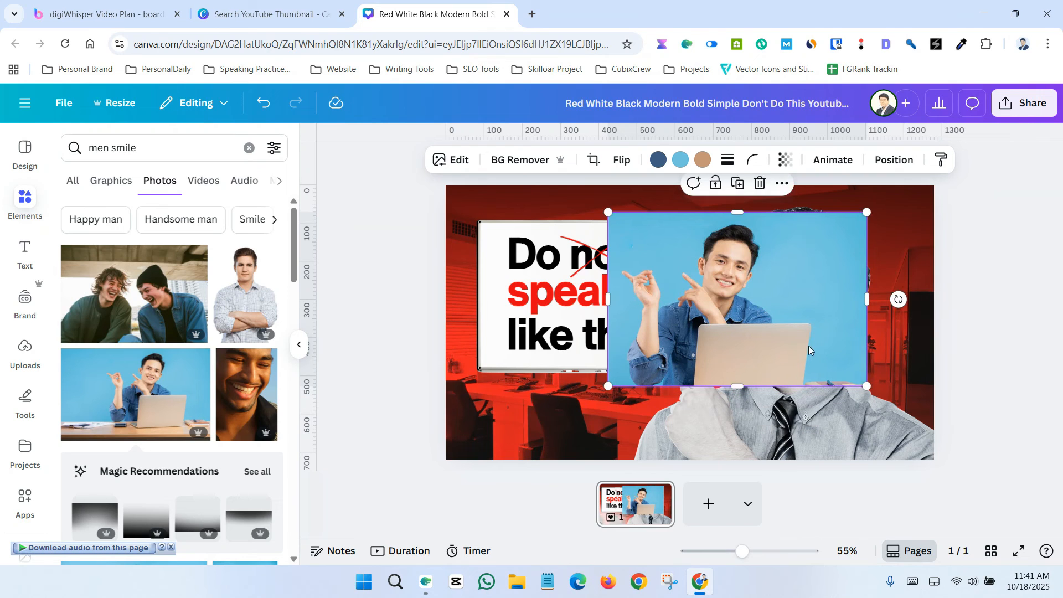
{"action": "left_click_drag", "start_coordinate": [857, 298], "coordinate": [707, 344]}
Step: Remove the added photo's background and move it beside the whiteboard
{"action": "left_click", "coordinate": [518, 162]}
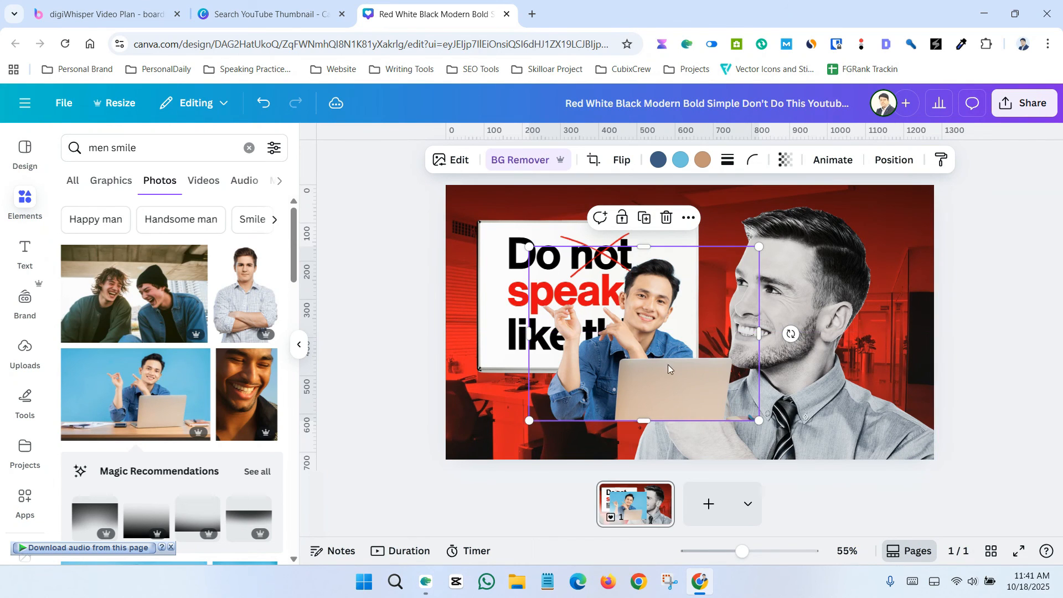
{"action": "left_click_drag", "start_coordinate": [669, 367], "coordinate": [619, 396]}
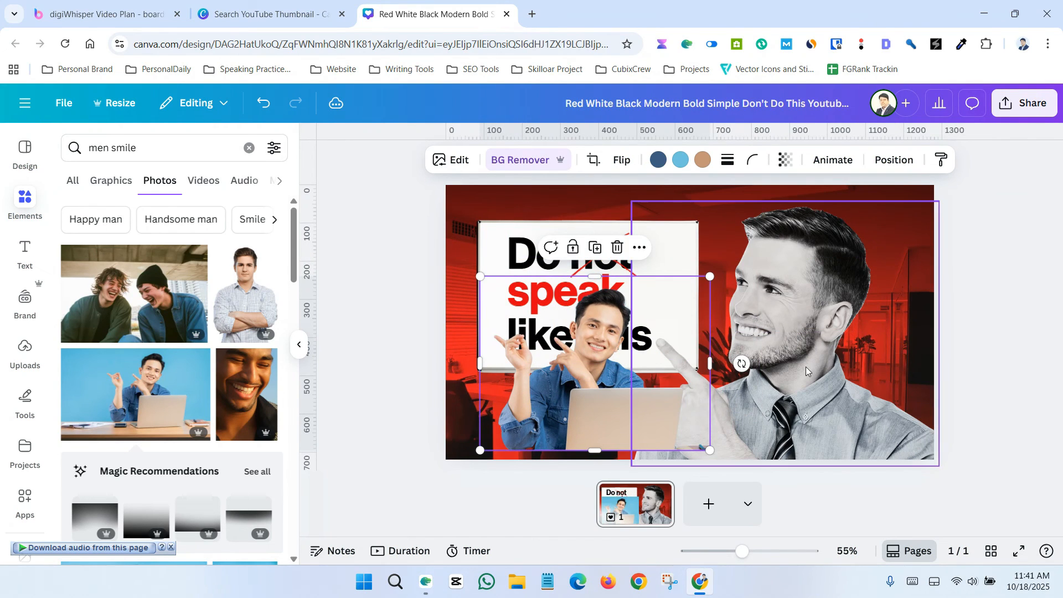
{"action": "left_click_drag", "start_coordinate": [546, 379], "coordinate": [665, 395]}
Step: Enlarge the smiling man photo and delete the original pointing man photo
{"action": "left_click_drag", "start_coordinate": [831, 292], "coordinate": [1054, 206]}
{"action": "left_click_drag", "start_coordinate": [831, 360], "coordinate": [811, 344]}
{"action": "left_click", "coordinate": [847, 367]}
{"action": "key", "text": "Delete"}
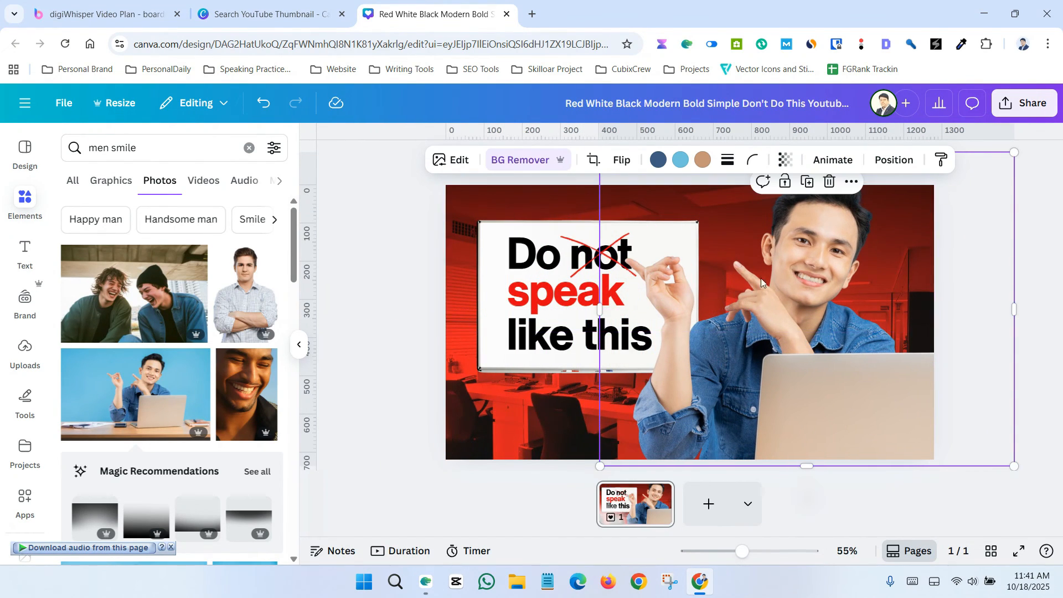
Step: Scale down the smiling man photo and place it right of the whiteboard
{"action": "left_click_drag", "start_coordinate": [762, 289], "coordinate": [762, 326]}
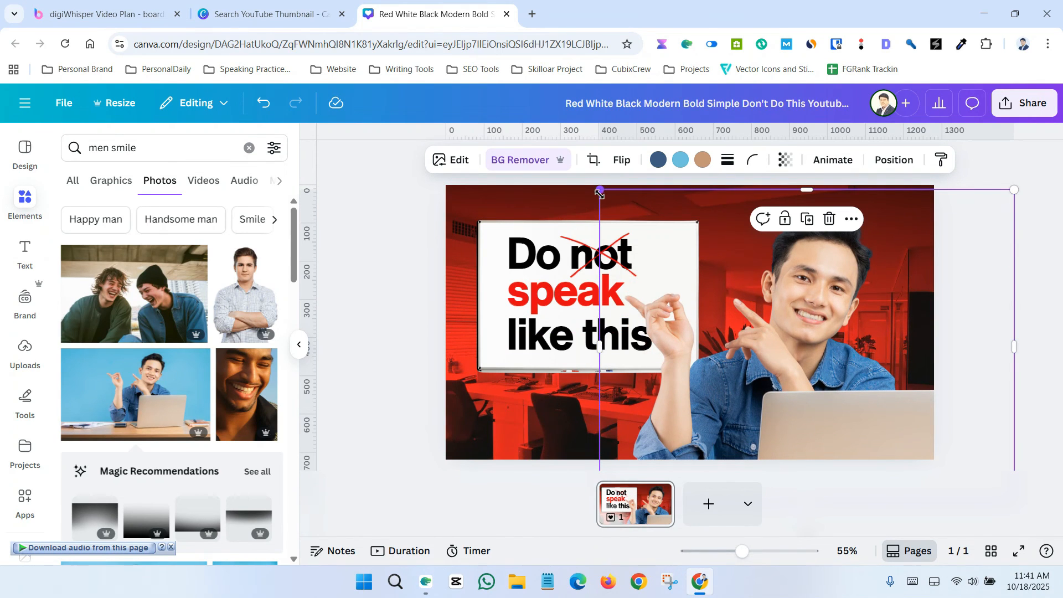
{"action": "left_click_drag", "start_coordinate": [600, 193], "coordinate": [719, 283]}
{"action": "left_click_drag", "start_coordinate": [835, 367], "coordinate": [806, 325]}
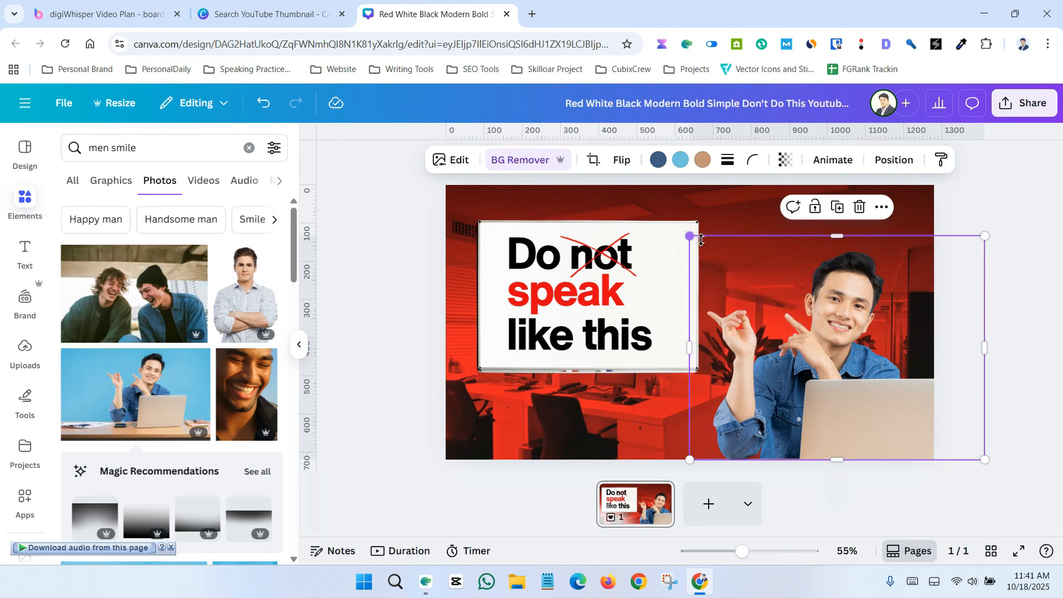
Step: Enlarge the smiling man photo and shift it right so it overlaps the whiteboard's right edge
{"action": "left_click_drag", "start_coordinate": [695, 239], "coordinate": [596, 208]}
{"action": "left_click_drag", "start_coordinate": [756, 316], "coordinate": [787, 317]}
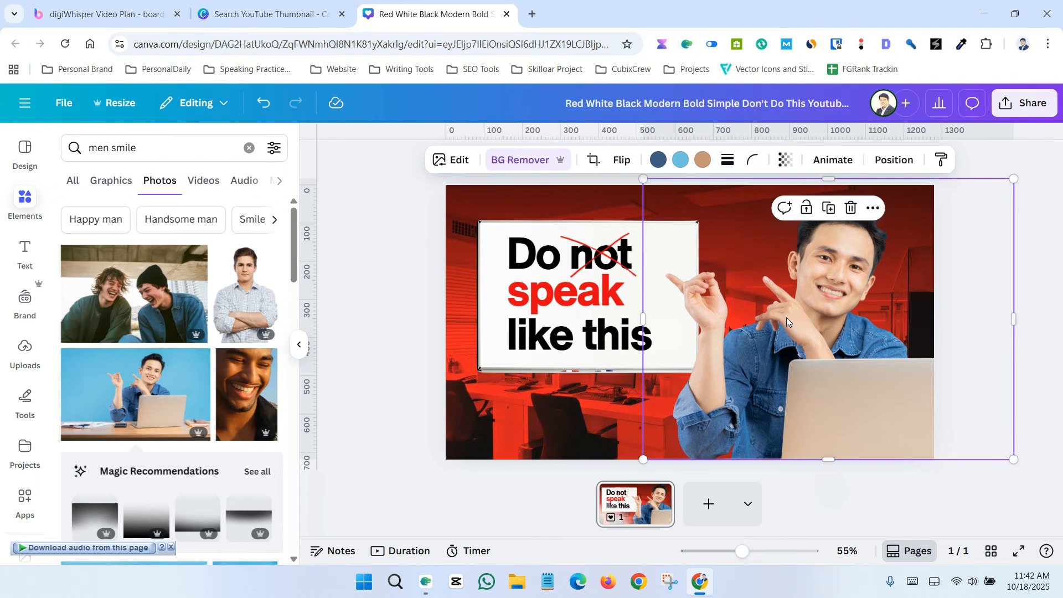
{"action": "left_click", "coordinate": [432, 344]}
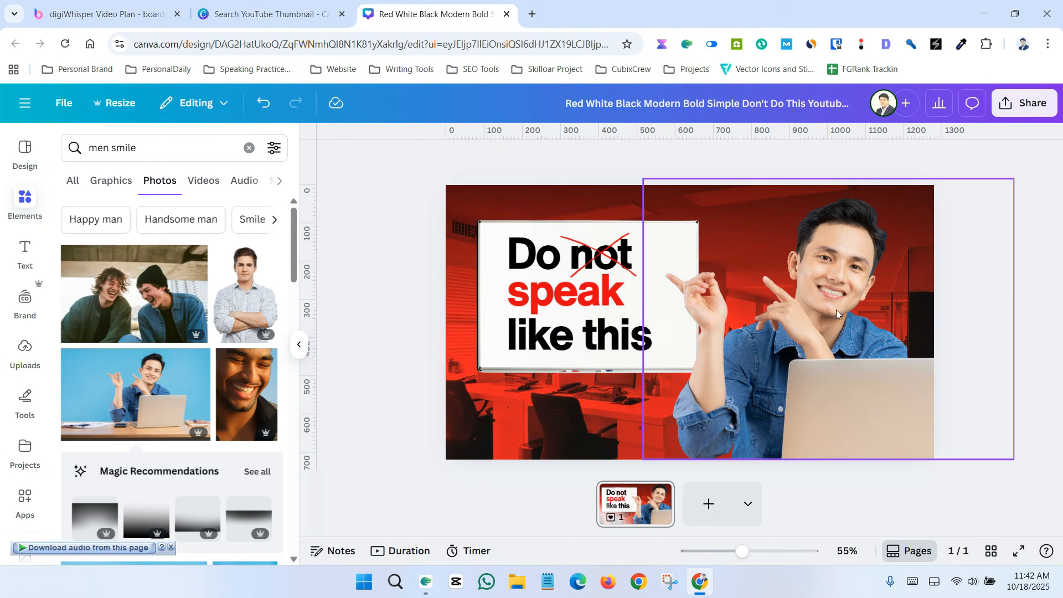
{"action": "left_click", "coordinate": [822, 343]}
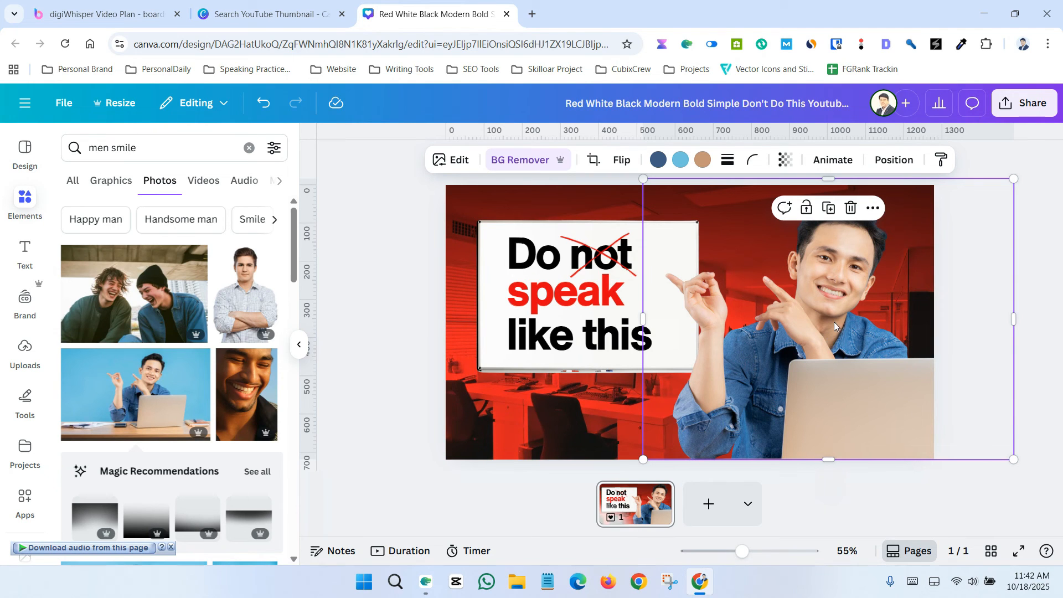
Step: Try Auto-adjust on the smiling man photo and undo it
{"action": "left_click", "coordinate": [454, 165]}
{"action": "left_click", "coordinate": [97, 251]}
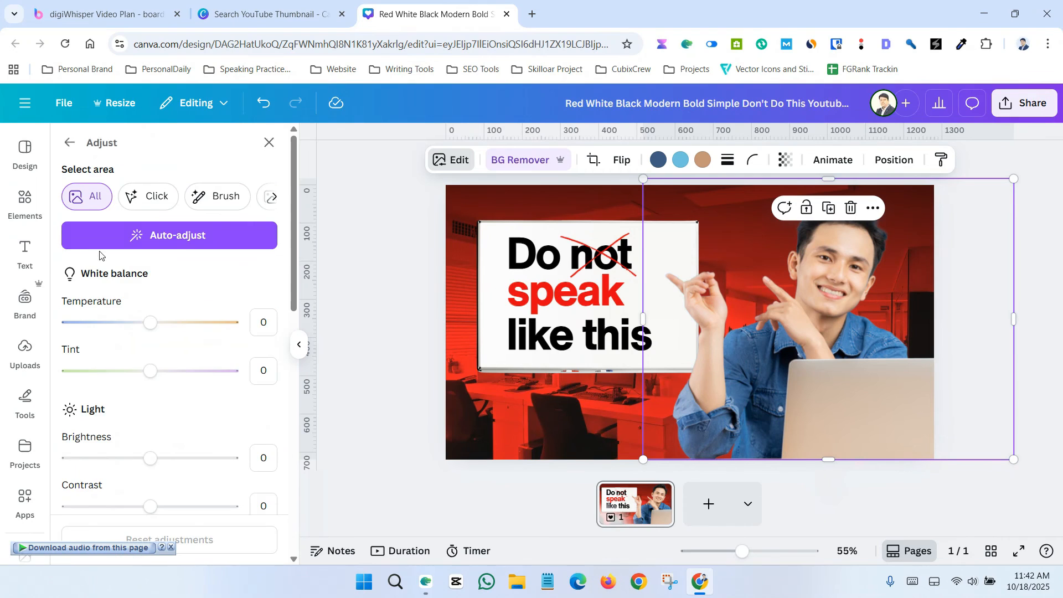
{"action": "left_click", "coordinate": [201, 238]}
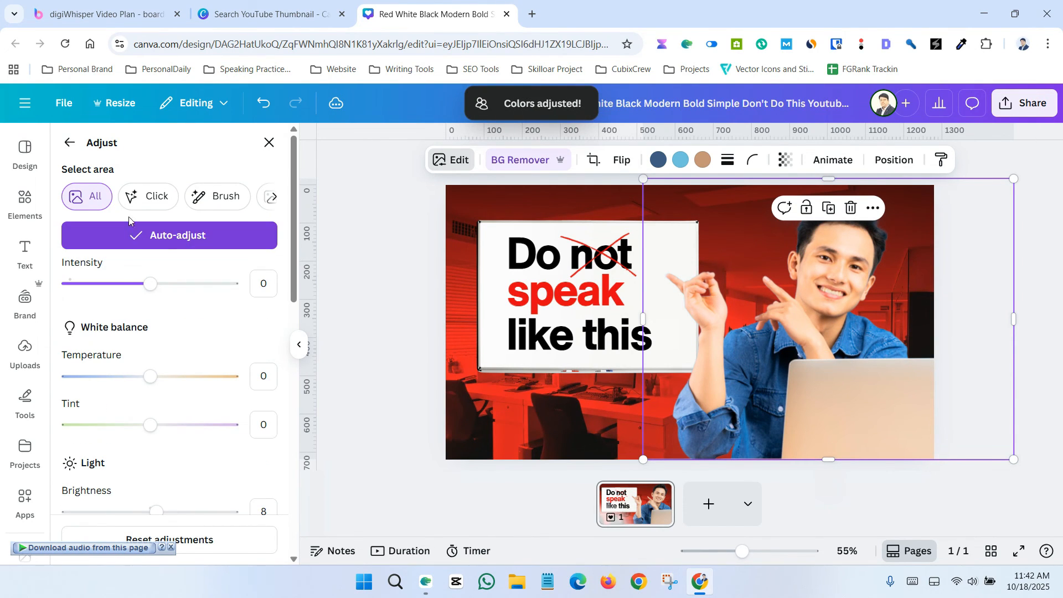
{"action": "key", "text": "ctrl+z"}
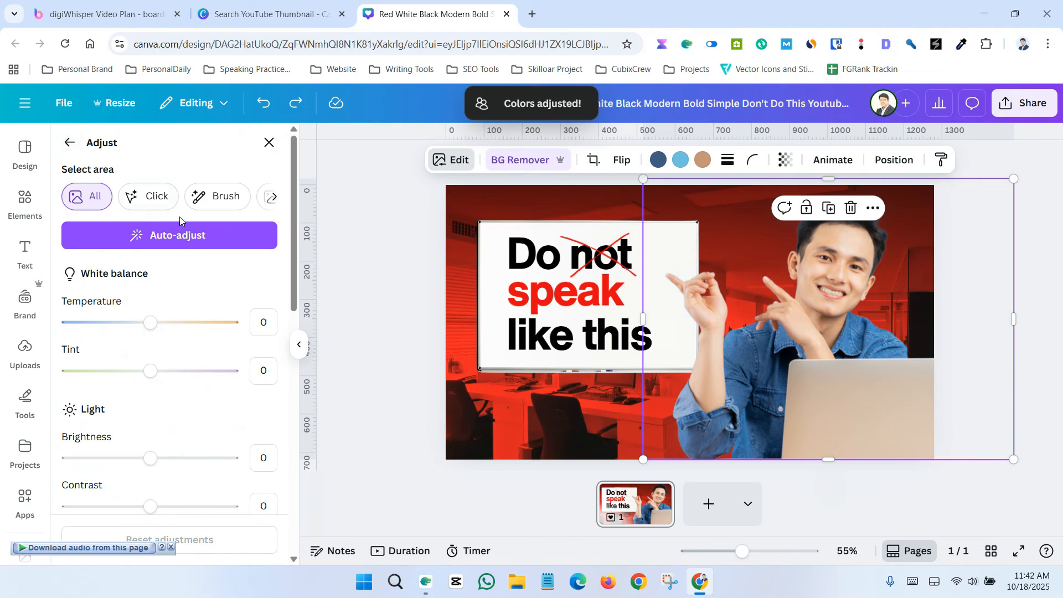
Step: Set the photo's brightness to 17 and contrast to 37
{"action": "scroll", "coordinate": [179, 367], "scroll_direction": "down", "scroll_amount": 5}
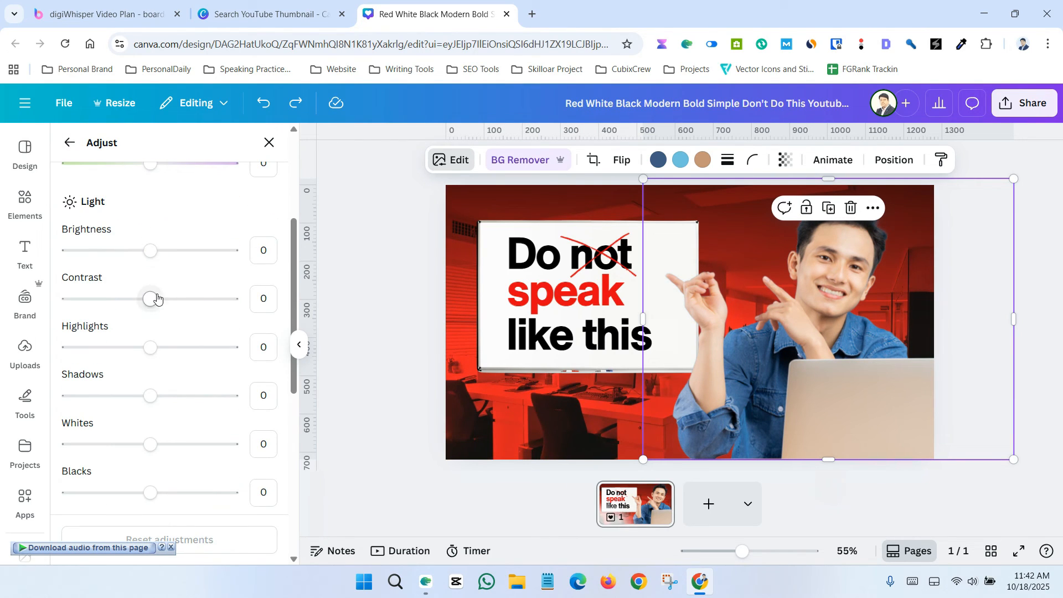
{"action": "left_click_drag", "start_coordinate": [152, 303], "coordinate": [174, 304]}
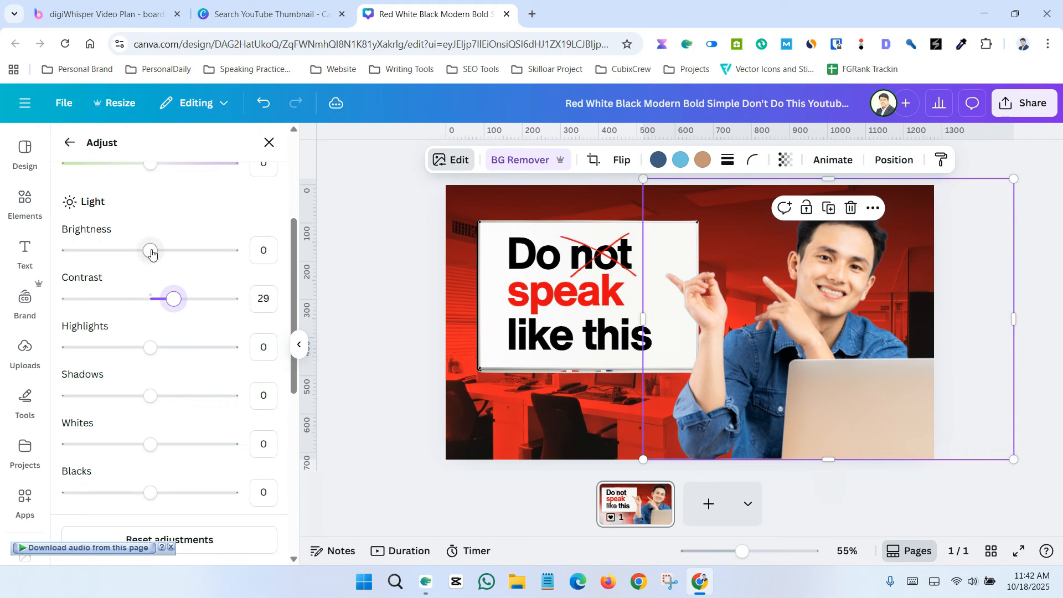
{"action": "left_click_drag", "start_coordinate": [151, 253], "coordinate": [164, 254]}
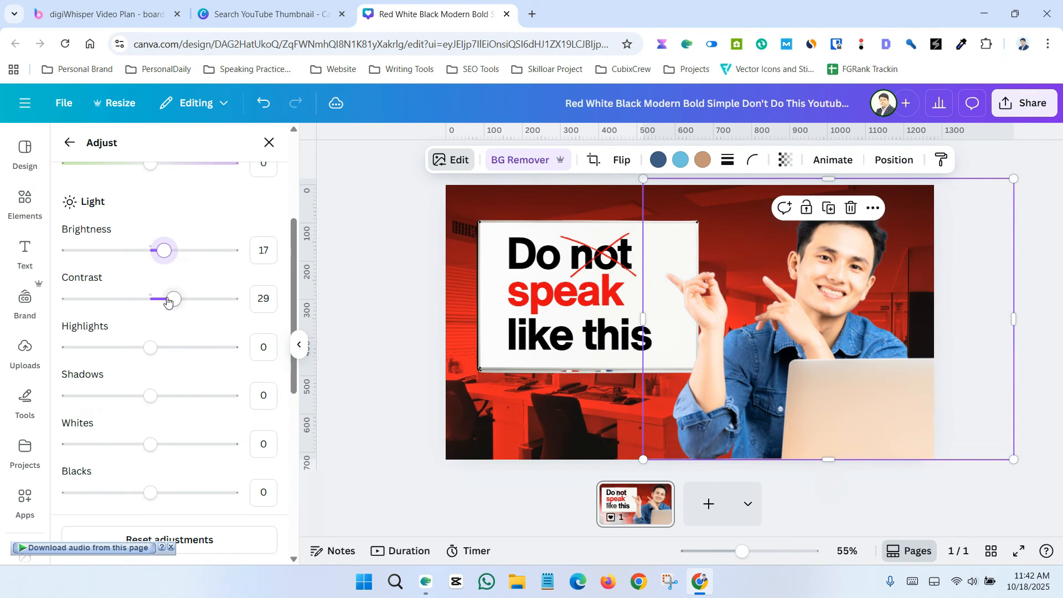
{"action": "left_click_drag", "start_coordinate": [168, 302], "coordinate": [181, 306]}
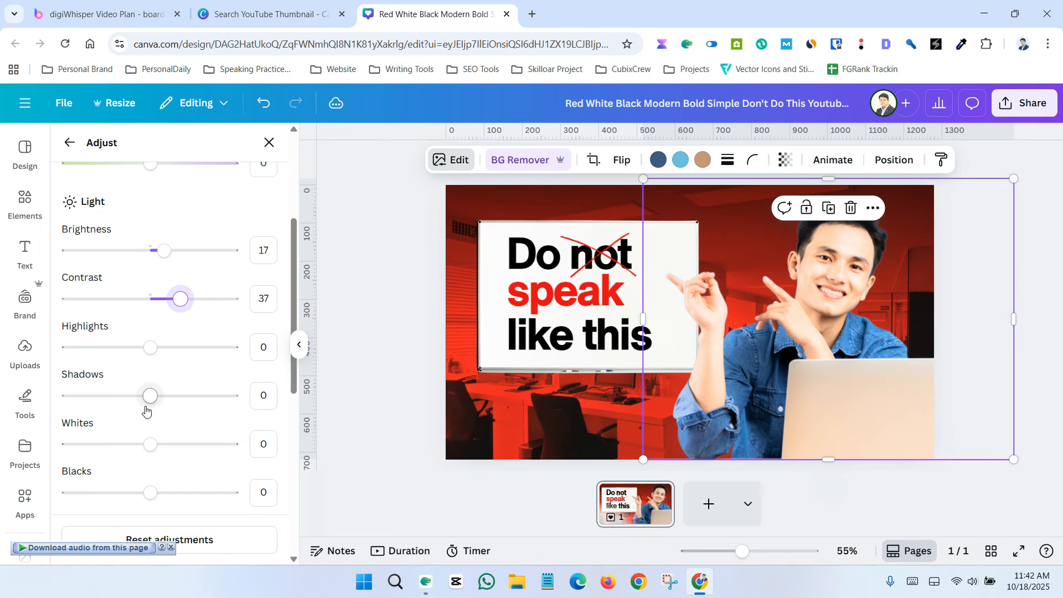
Step: Set the photo's clarity to 57 and sharpness to 8
{"action": "scroll", "coordinate": [147, 410], "scroll_direction": "down", "scroll_amount": 7}
{"action": "scroll", "coordinate": [153, 403], "scroll_direction": "up", "scroll_amount": 8}
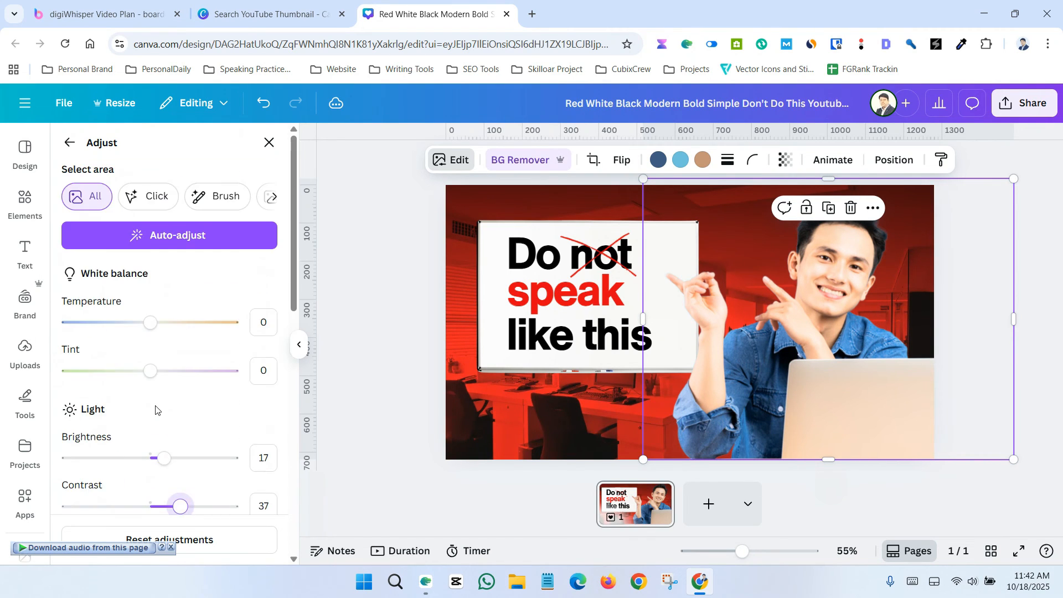
{"action": "scroll", "coordinate": [153, 403], "scroll_direction": "down", "scroll_amount": 8}
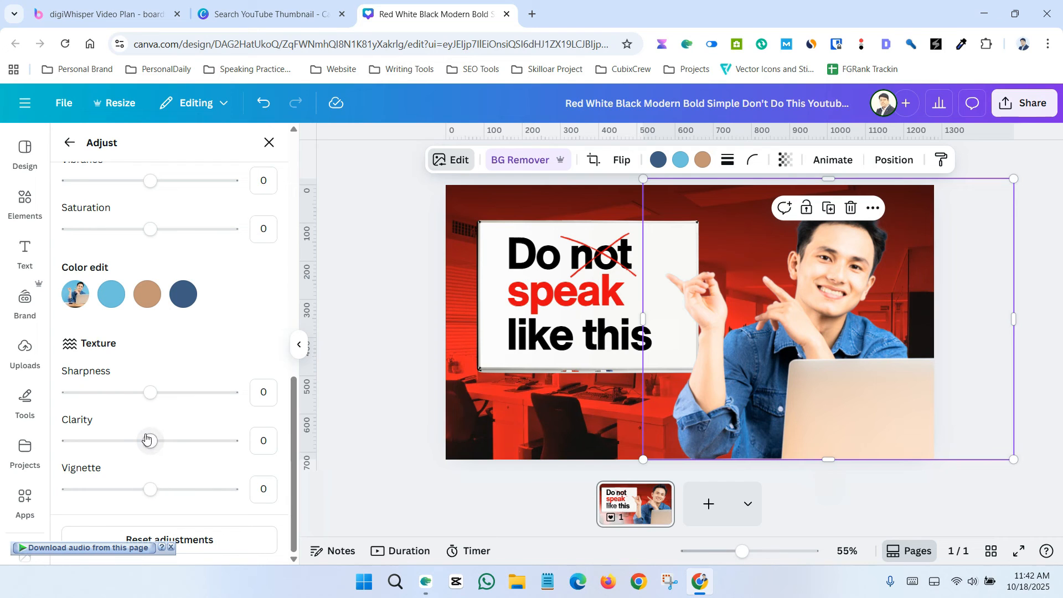
{"action": "left_click_drag", "start_coordinate": [150, 442], "coordinate": [190, 441]}
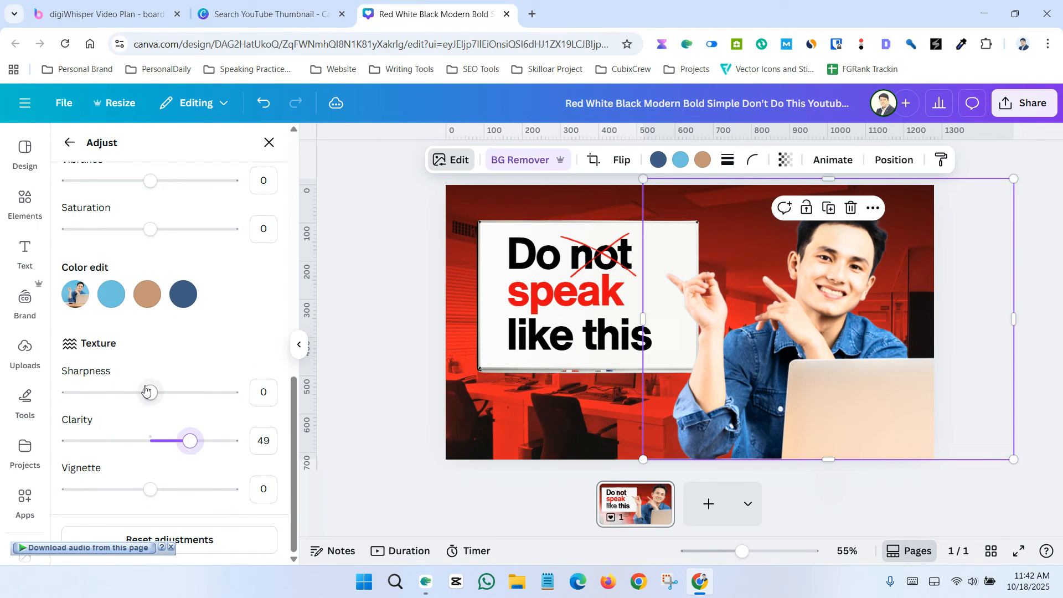
{"action": "left_click_drag", "start_coordinate": [147, 392], "coordinate": [172, 390]}
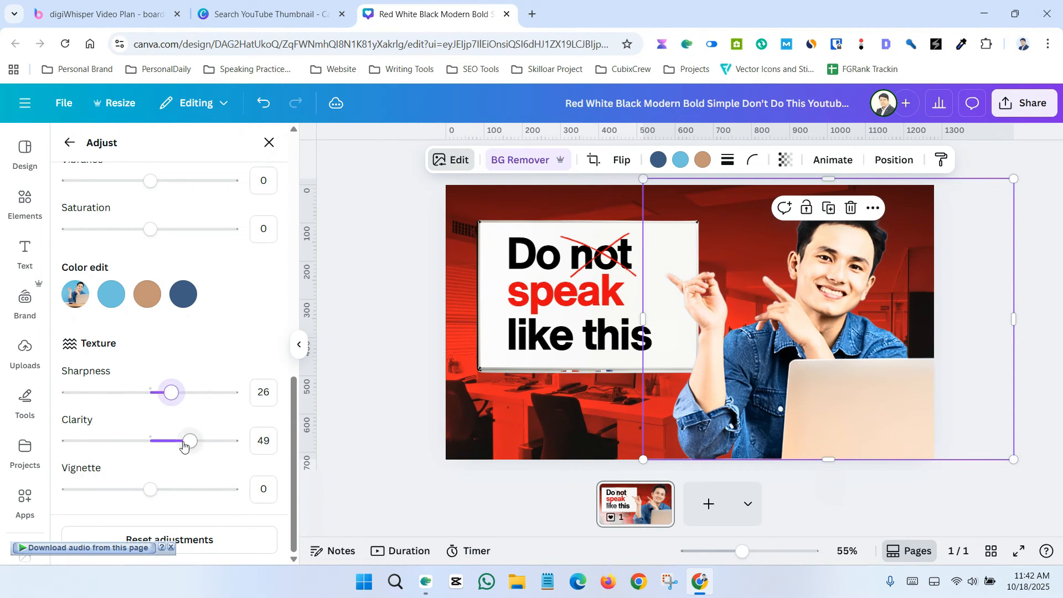
{"action": "mouse_move", "coordinate": [184, 446]}
{"action": "left_mouse_down"}
{"action": "mouse_move", "coordinate": [233, 441]}
{"action": "mouse_move", "coordinate": [198, 441]}
{"action": "left_mouse_up"}
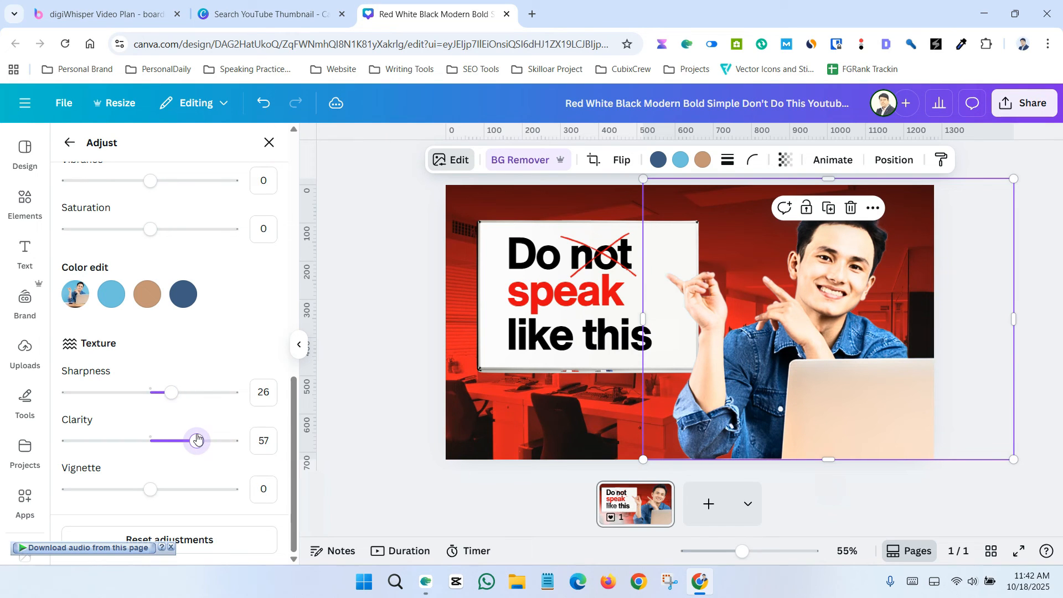
{"action": "mouse_move", "coordinate": [169, 392]}
{"action": "left_mouse_down"}
{"action": "mouse_move", "coordinate": [107, 396]}
{"action": "mouse_move", "coordinate": [158, 400]}
{"action": "left_mouse_up"}
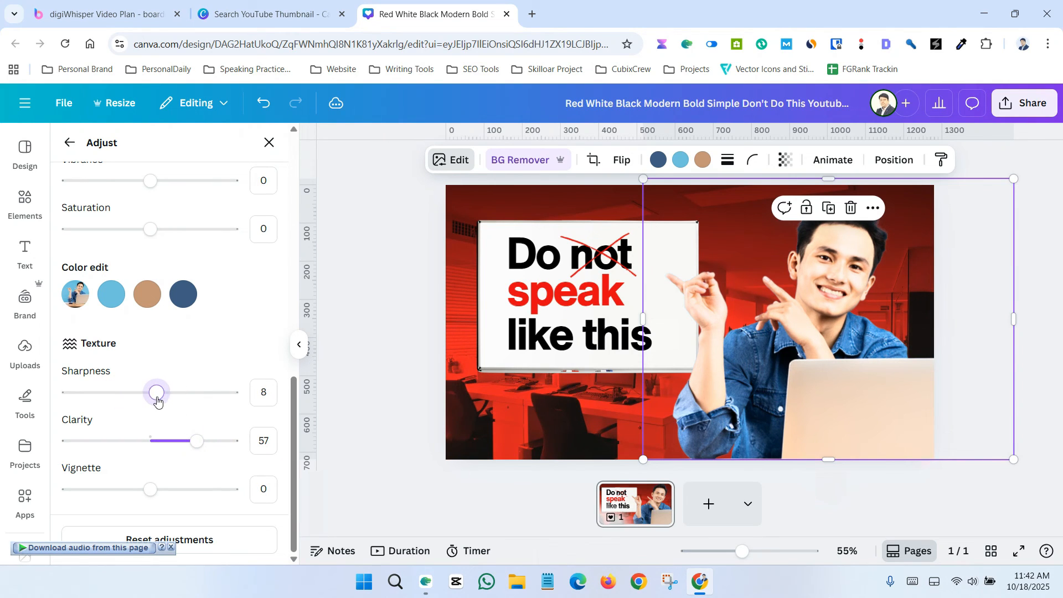
Step: Raise the photo's vibrance to 38 and close the adjustments
{"action": "scroll", "coordinate": [155, 388], "scroll_direction": "up", "scroll_amount": 3}
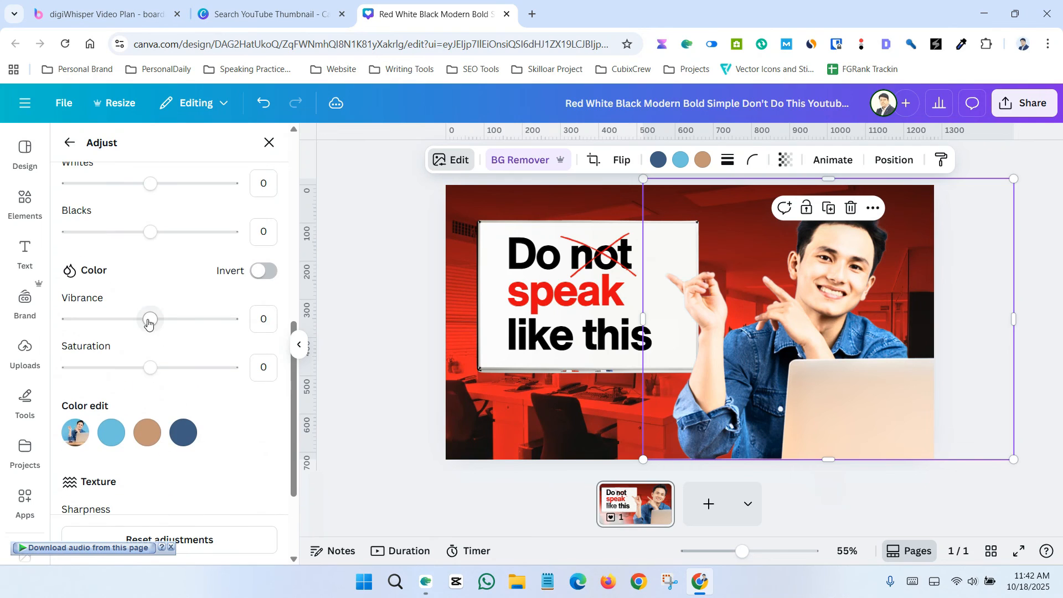
{"action": "left_click_drag", "start_coordinate": [149, 319], "coordinate": [182, 319]}
{"action": "mouse_move", "coordinate": [150, 368]}
{"action": "left_mouse_down"}
{"action": "mouse_move", "coordinate": [135, 367]}
{"action": "mouse_move", "coordinate": [165, 375]}
{"action": "left_mouse_up"}
{"action": "scroll", "coordinate": [169, 374], "scroll_direction": "up", "scroll_amount": 5}
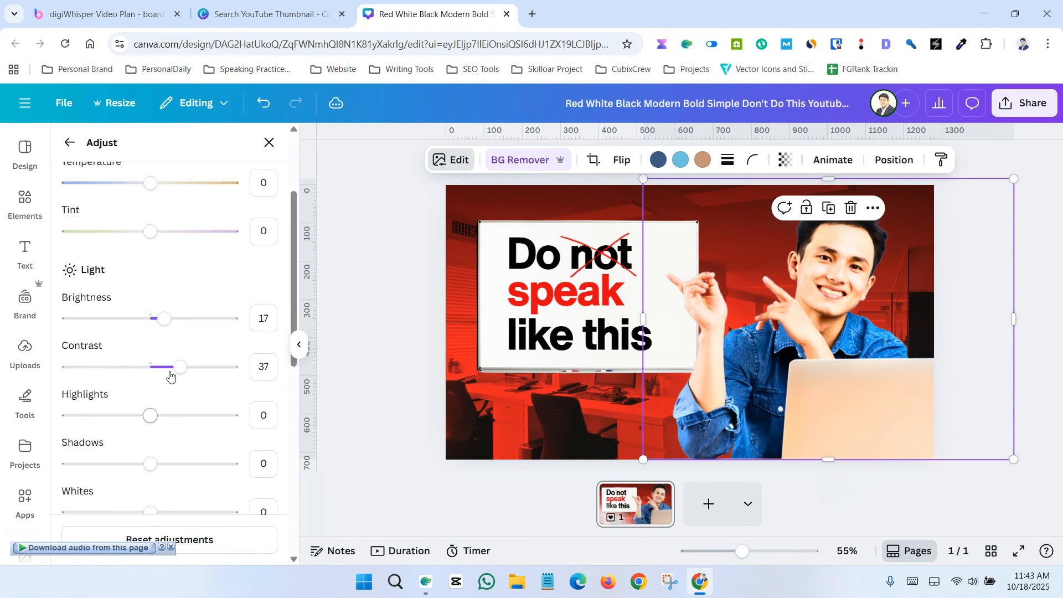
{"action": "left_click", "coordinate": [413, 261]}
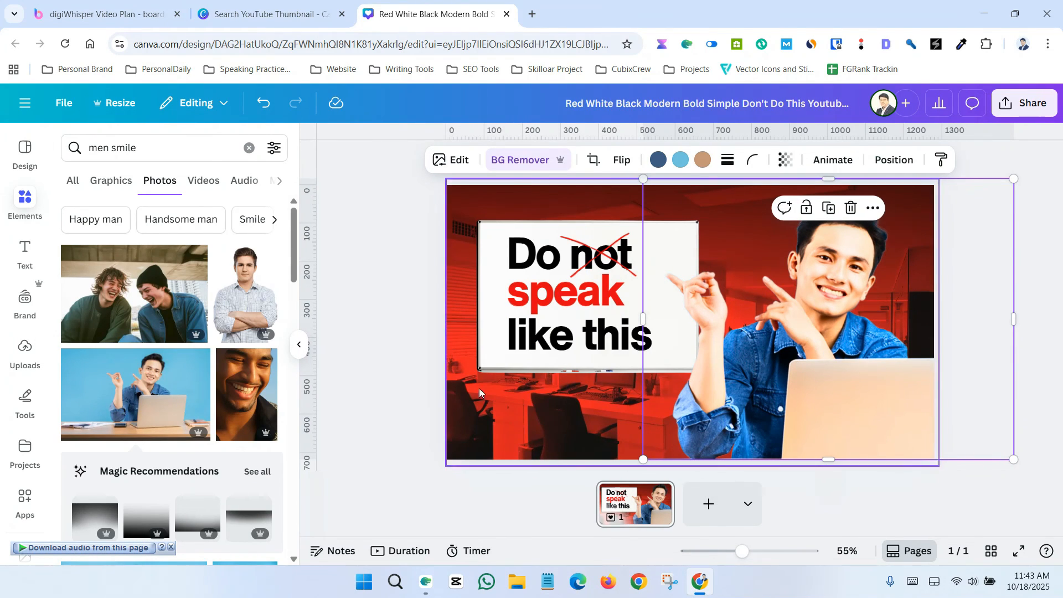
Step: Reopen the photo's adjustments and make it black and white with saturation -100 and vibrance 6
{"action": "left_click", "coordinate": [452, 160]}
{"action": "left_click", "coordinate": [91, 249]}
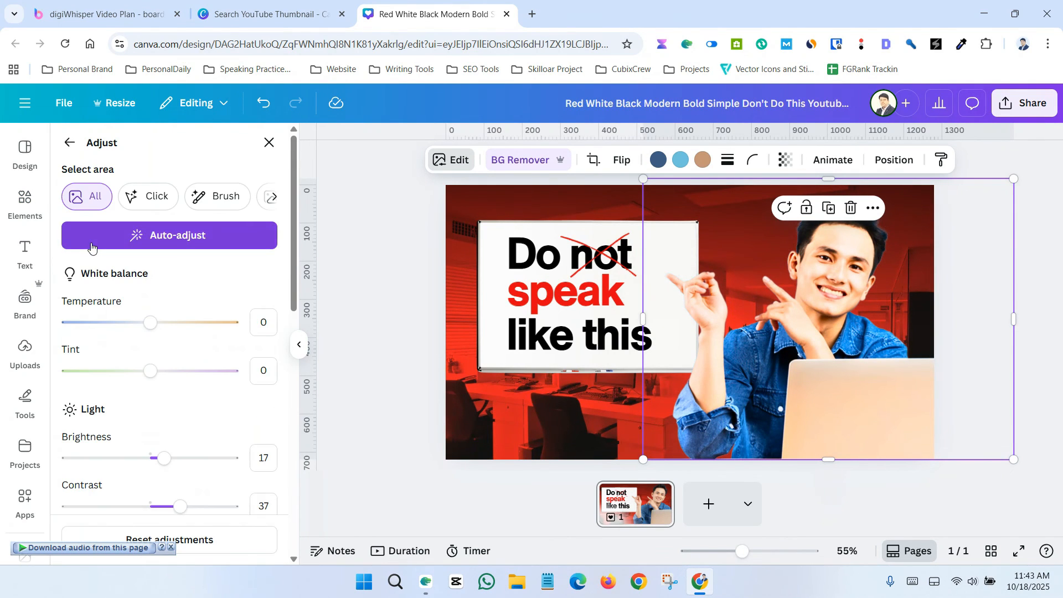
{"action": "scroll", "coordinate": [138, 394], "scroll_direction": "down", "scroll_amount": 8}
{"action": "scroll", "coordinate": [148, 393], "scroll_direction": "up", "scroll_amount": 2}
{"action": "scroll", "coordinate": [148, 393], "scroll_direction": "up", "scroll_amount": 2}
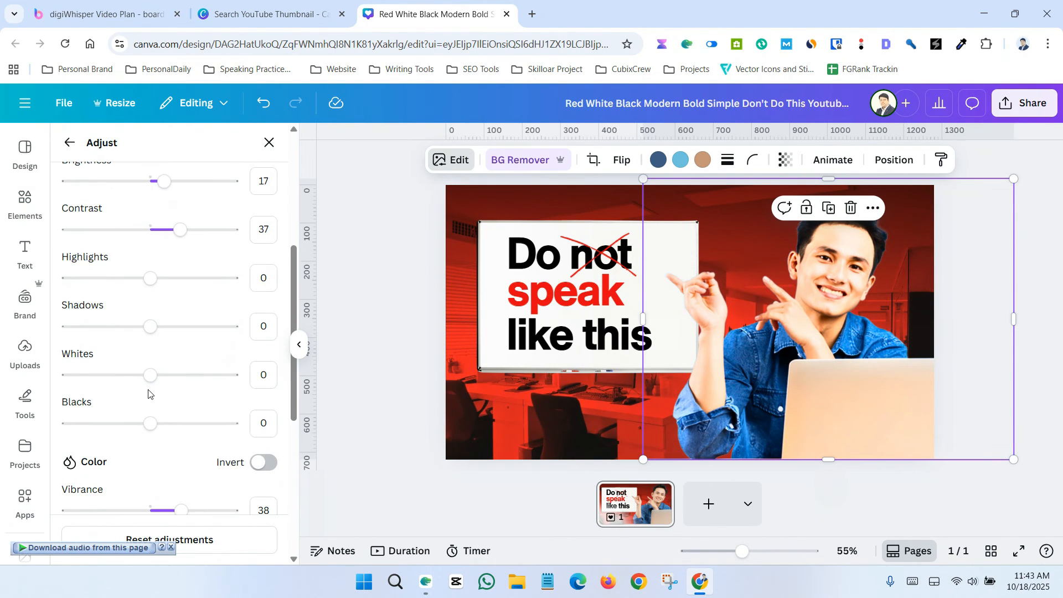
{"action": "scroll", "coordinate": [146, 425], "scroll_direction": "down", "scroll_amount": 3}
{"action": "left_click_drag", "start_coordinate": [150, 367], "coordinate": [2, 377]}
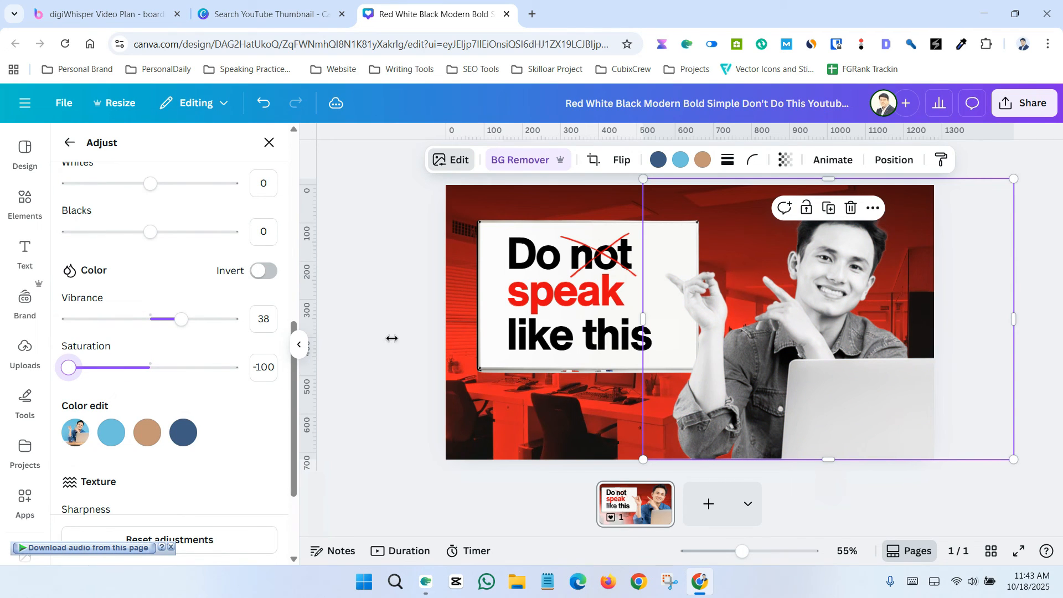
{"action": "mouse_move", "coordinate": [69, 367]}
{"action": "left_mouse_down"}
{"action": "mouse_move", "coordinate": [157, 368]}
{"action": "mouse_move", "coordinate": [60, 360]}
{"action": "left_mouse_up"}
{"action": "left_click_drag", "start_coordinate": [181, 319], "coordinate": [156, 323]}
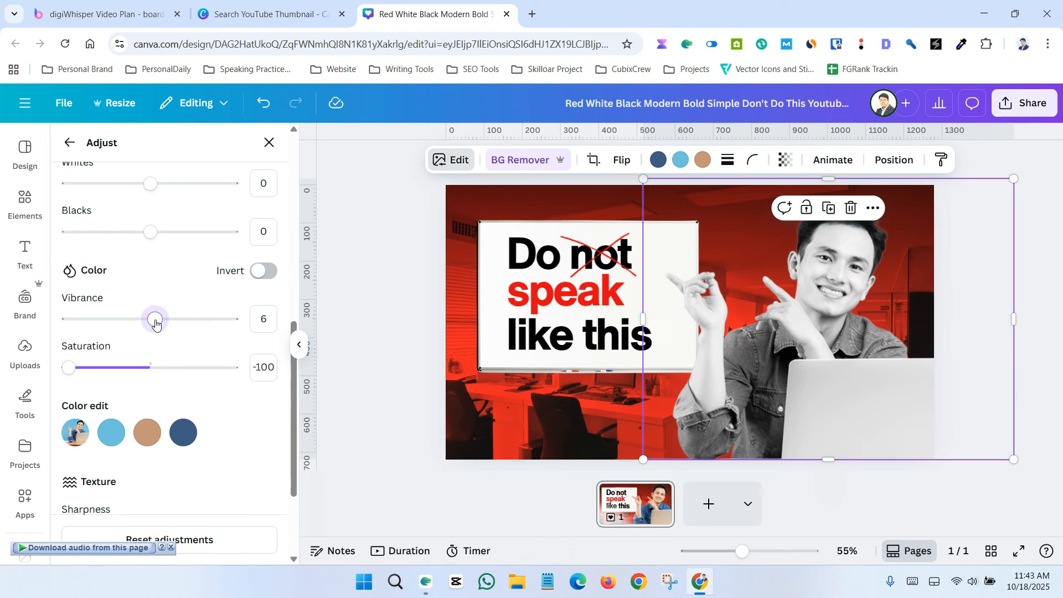
{"action": "left_click", "coordinate": [373, 268]}
{"action": "left_click", "coordinate": [373, 268]}
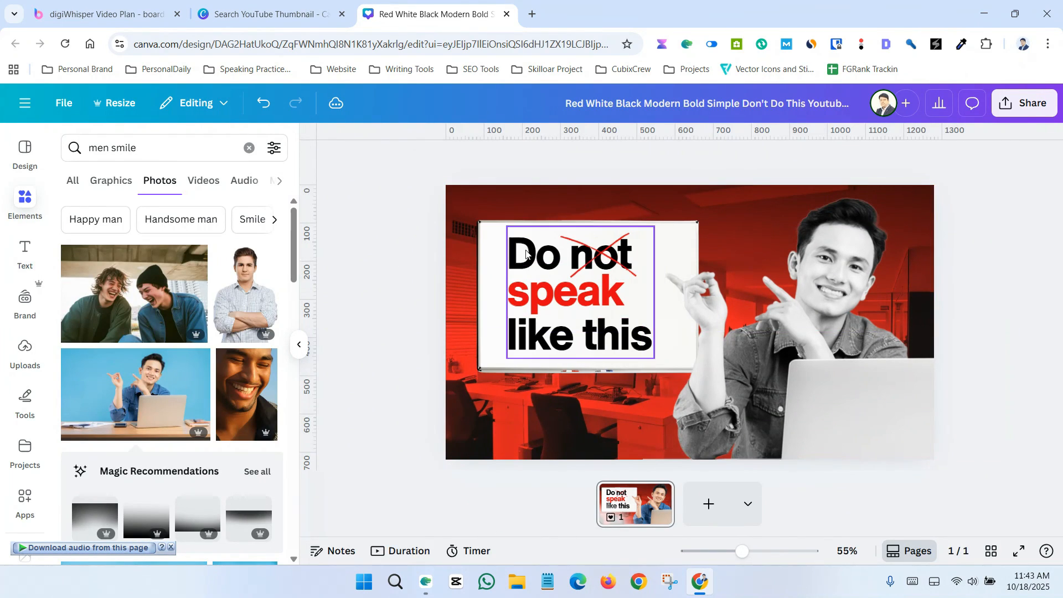
Step: Replace the headline's first line 'Do not' with 'Stop It'
{"action": "left_click", "coordinate": [526, 248]}
{"action": "left_click", "coordinate": [526, 248]}
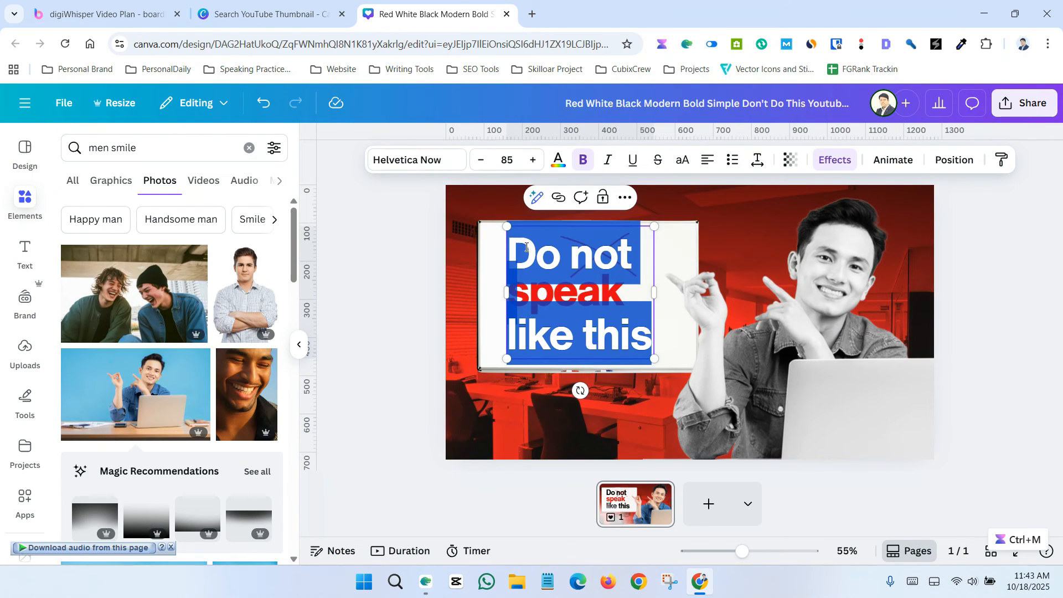
{"action": "left_click", "coordinate": [564, 261]}
{"action": "left_click_drag", "start_coordinate": [628, 247], "coordinate": [512, 249]}
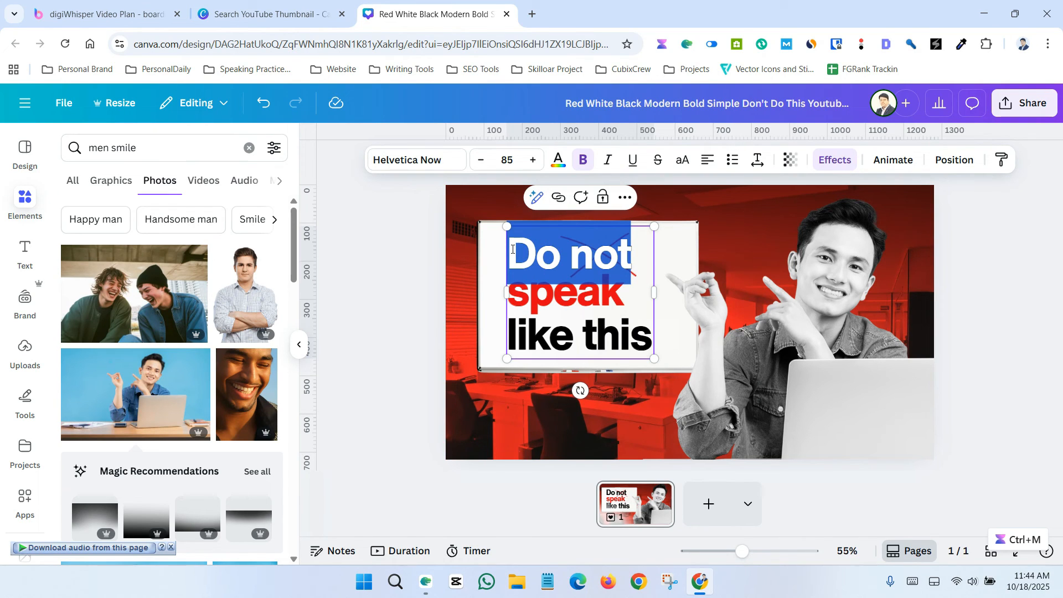
{"action": "type", "text": "Stop"}
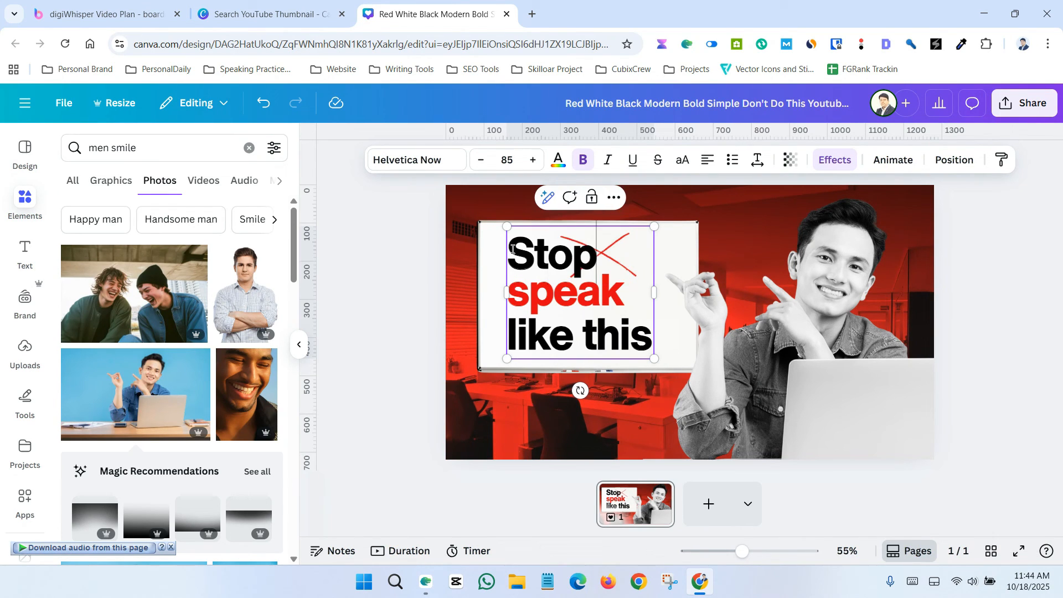
{"action": "type", "text": " It"}
Step: Replace the headline line 'like this' with 'Start Now'
{"action": "triple_click", "coordinate": [576, 339]}
{"action": "type", "text": "Start"}
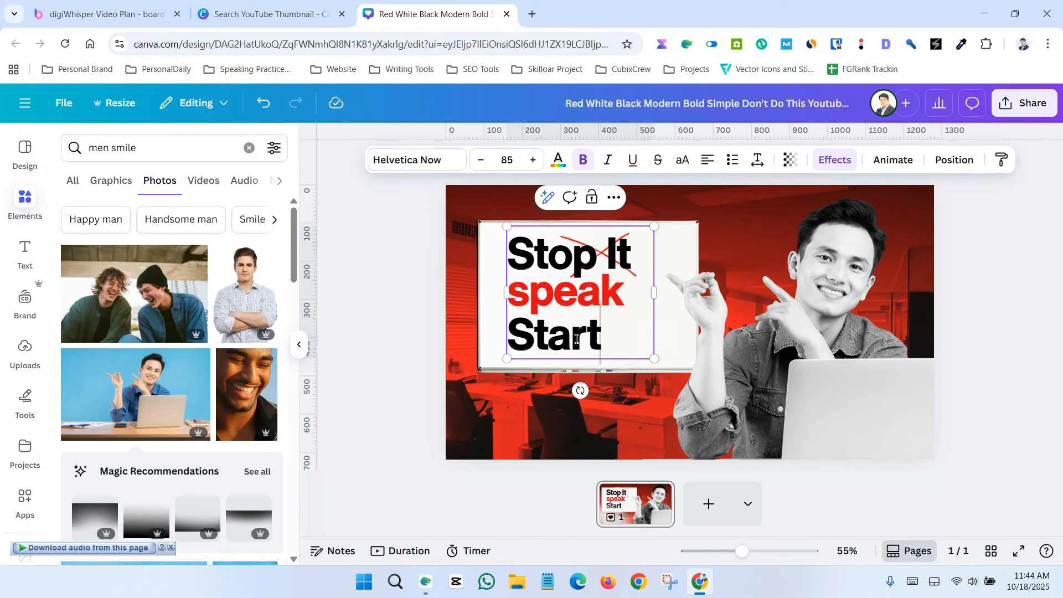
{"action": "type", "text": " No"}
{"action": "key", "text": "BackSpace"}
{"action": "key", "text": "BackSpace"}
{"action": "key", "text": "BackSpace"}
{"action": "type", "text": "Now"}
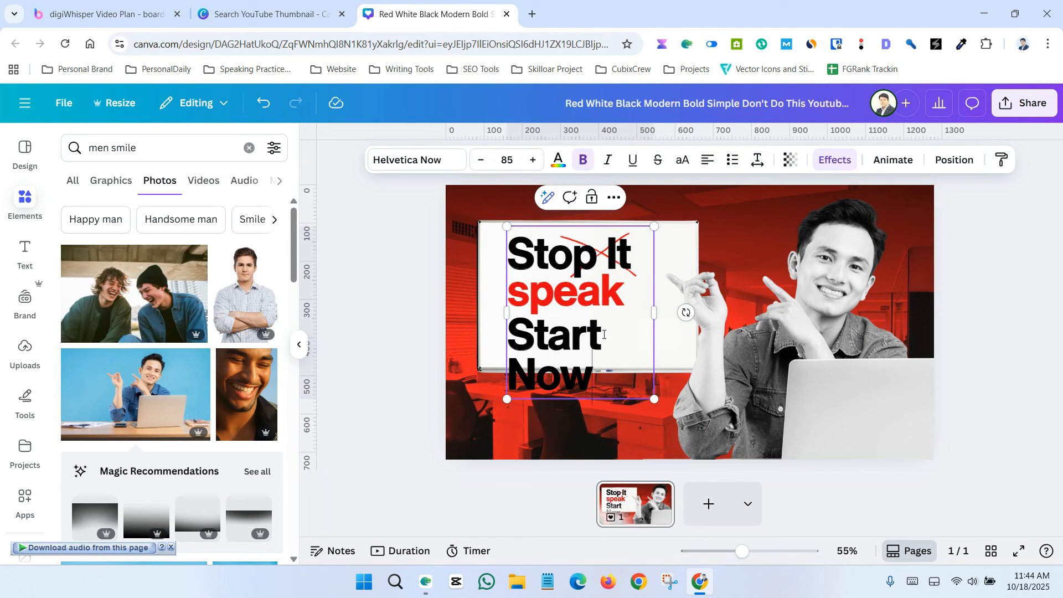
Step: Widen the headline text box so 'Start Now' fits on one line and nudge it left
{"action": "left_click_drag", "start_coordinate": [655, 313], "coordinate": [704, 310]}
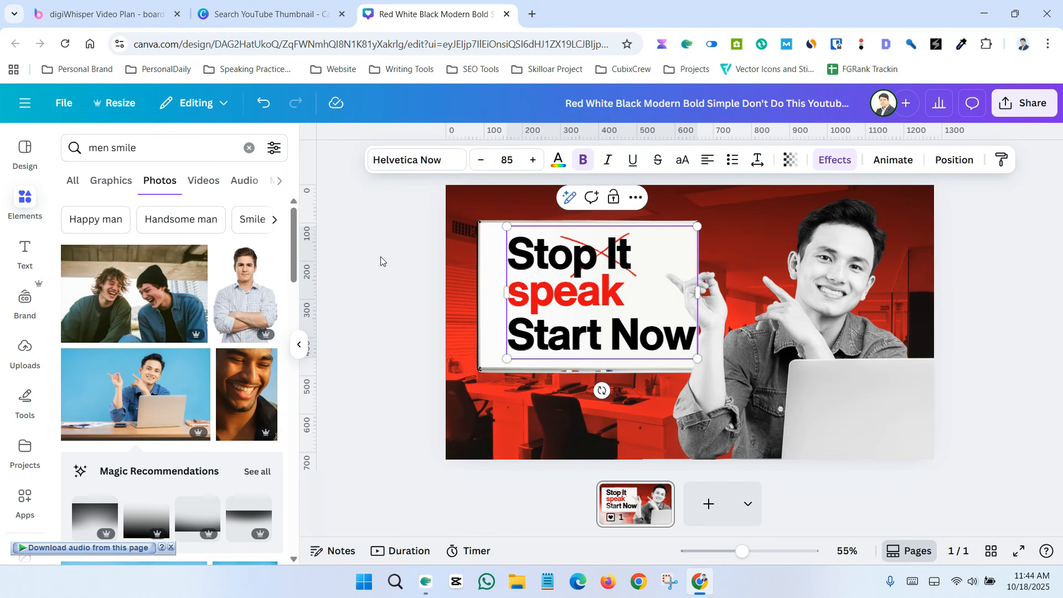
{"action": "left_click_drag", "start_coordinate": [525, 242], "coordinate": [509, 244]}
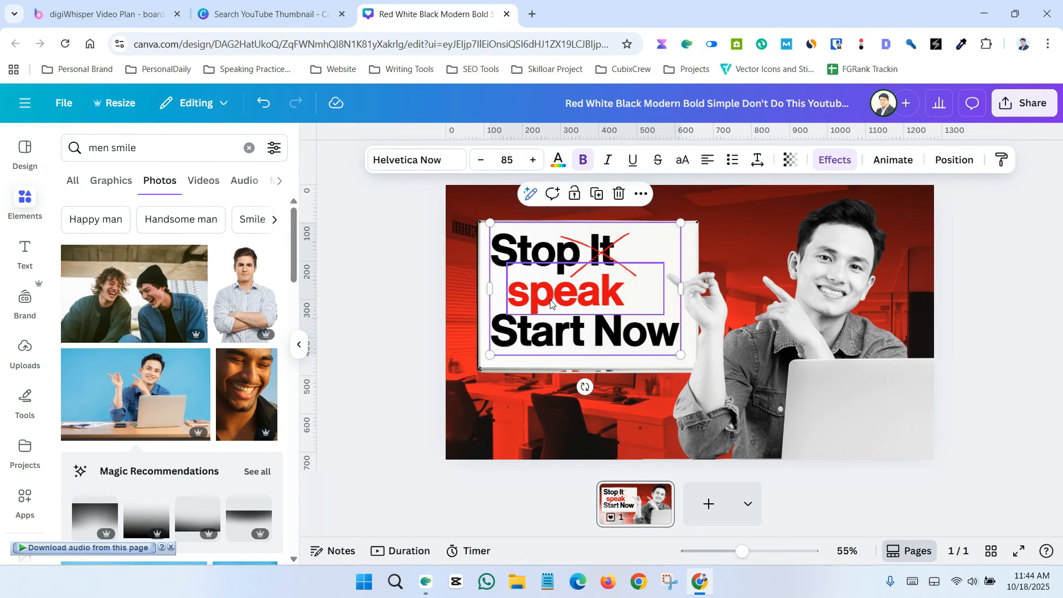
Step: Replace the red word 'speak' with 'Speak Loud' and scale it to about 65 pt to fit one line
{"action": "left_click", "coordinate": [548, 300]}
{"action": "left_click_drag", "start_coordinate": [560, 297], "coordinate": [541, 295]}
{"action": "double_click", "coordinate": [541, 298]}
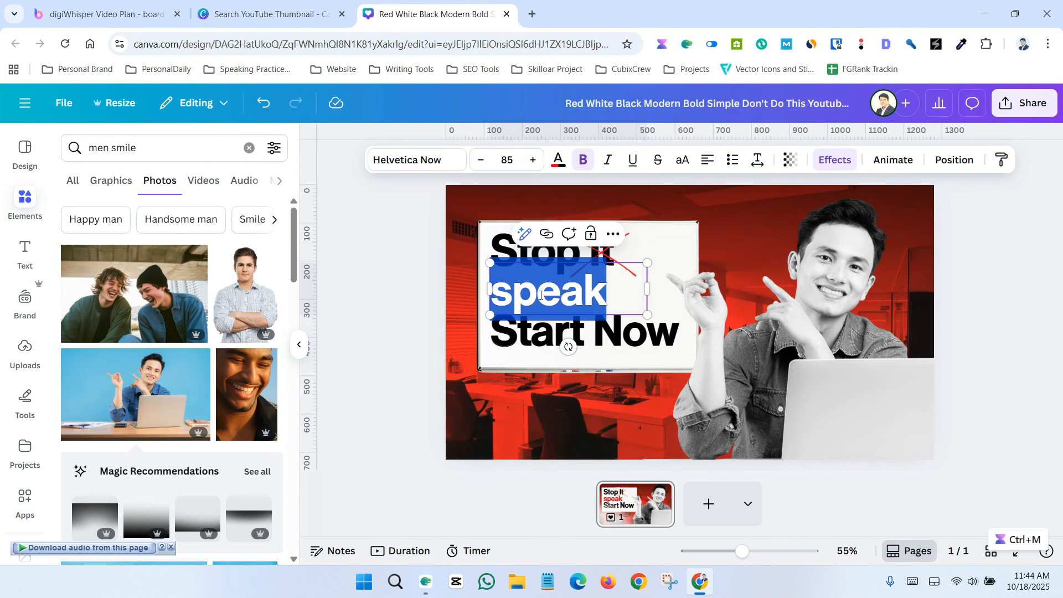
{"action": "type", "text": "Speak"}
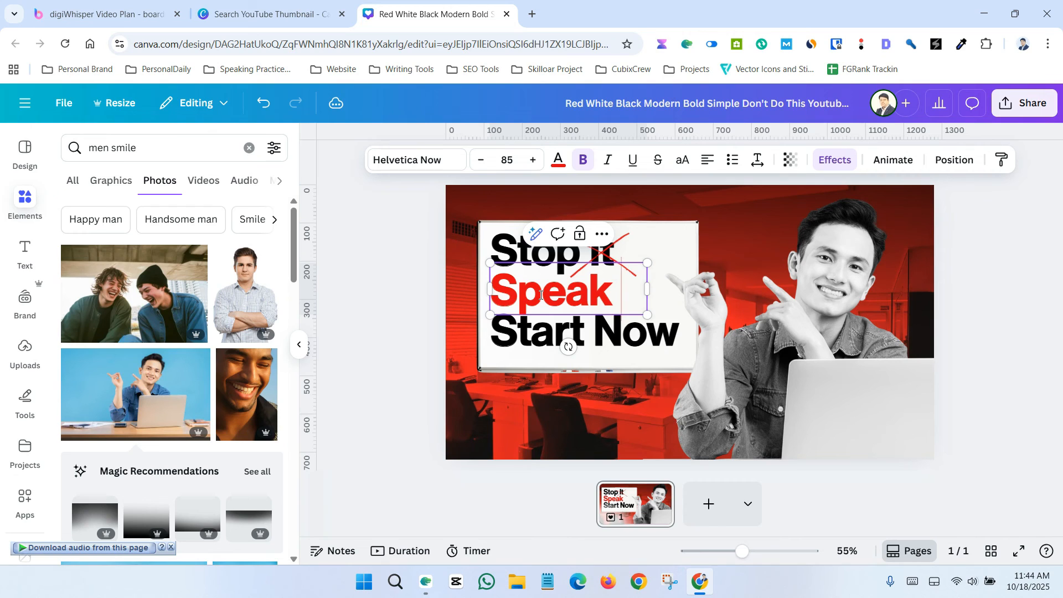
{"action": "key", "text": "Return"}
{"action": "type", "text": "Loud"}
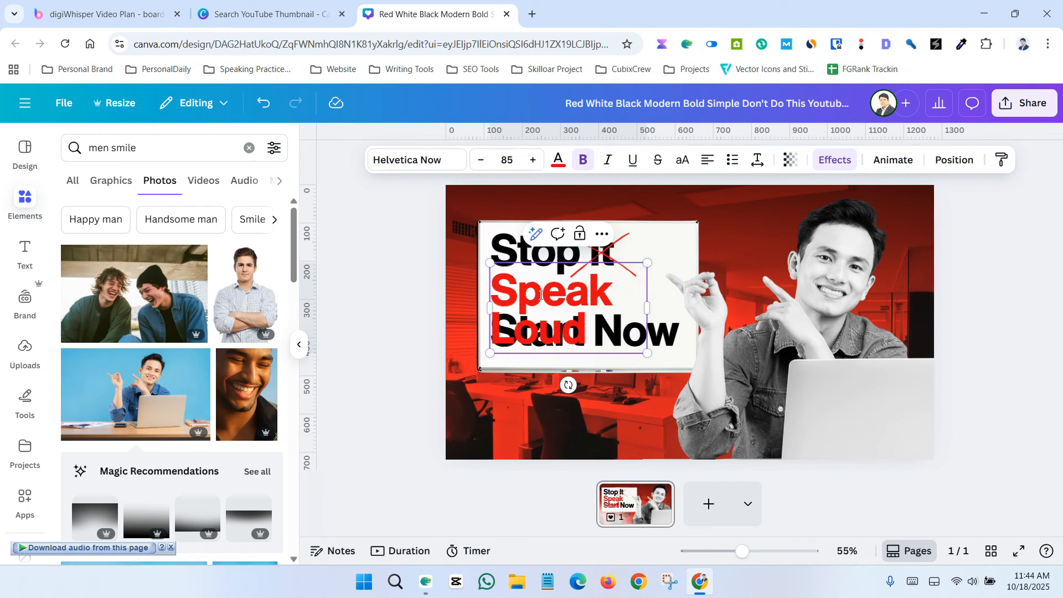
{"action": "mouse_move", "coordinate": [647, 308]}
{"action": "left_mouse_down"}
{"action": "mouse_move", "coordinate": [761, 303]}
{"action": "mouse_move", "coordinate": [641, 297]}
{"action": "mouse_move", "coordinate": [668, 303]}
{"action": "left_mouse_up"}
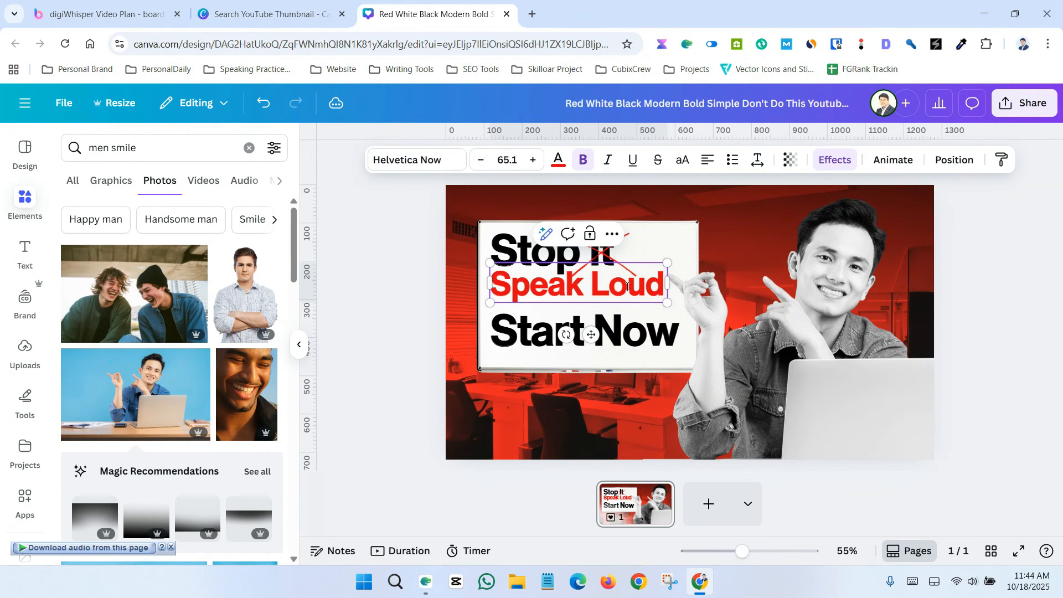
Step: Nudge the red 'Speak Loud' line slightly down and to the right
{"action": "left_click_drag", "start_coordinate": [536, 291], "coordinate": [543, 297]}
{"action": "left_click", "coordinate": [559, 160]}
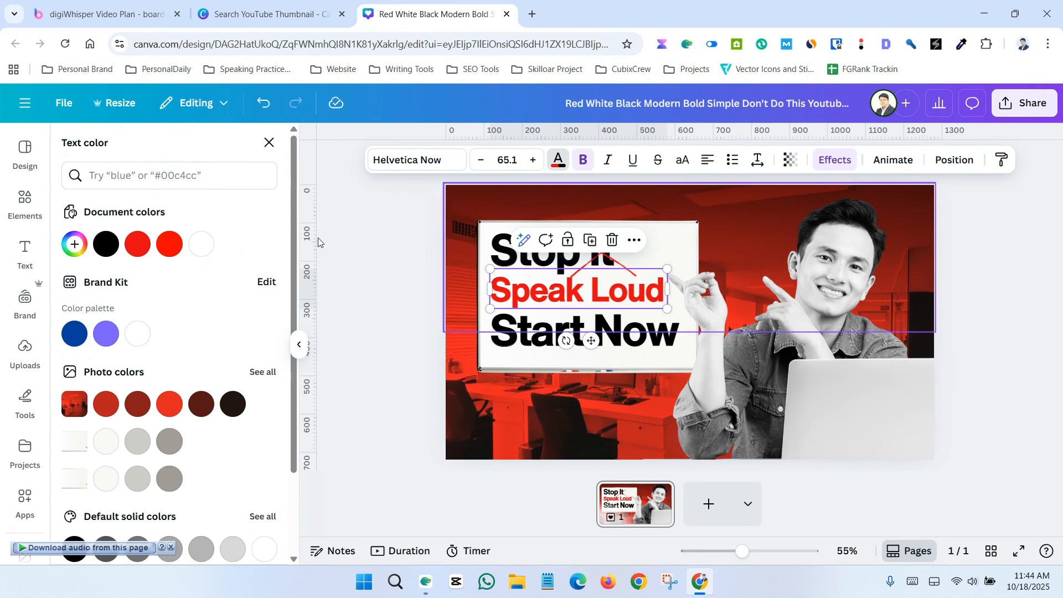
{"action": "left_click", "coordinate": [269, 143]}
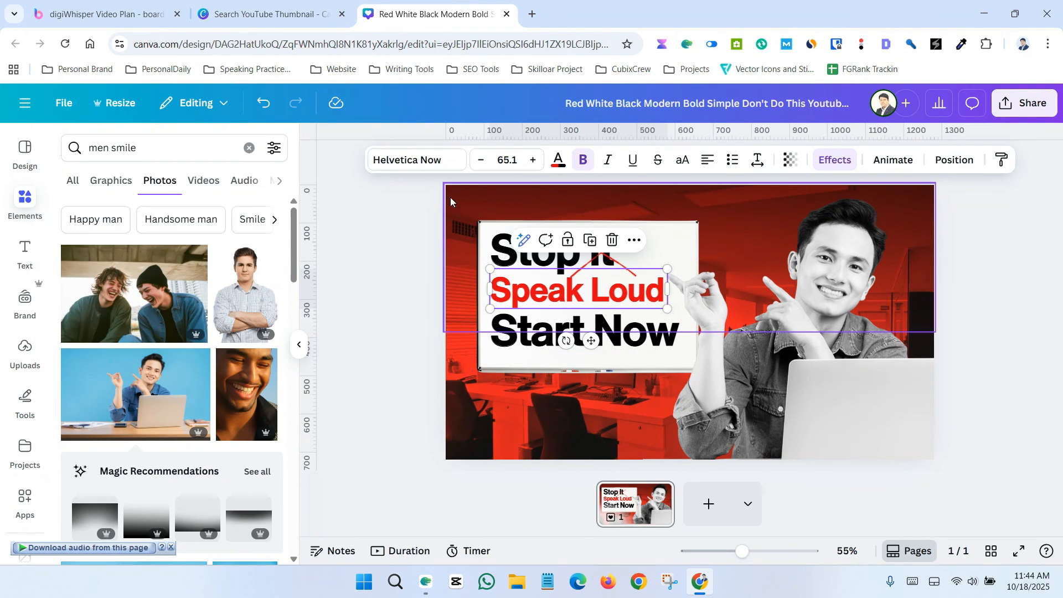
{"action": "left_click", "coordinate": [459, 194]}
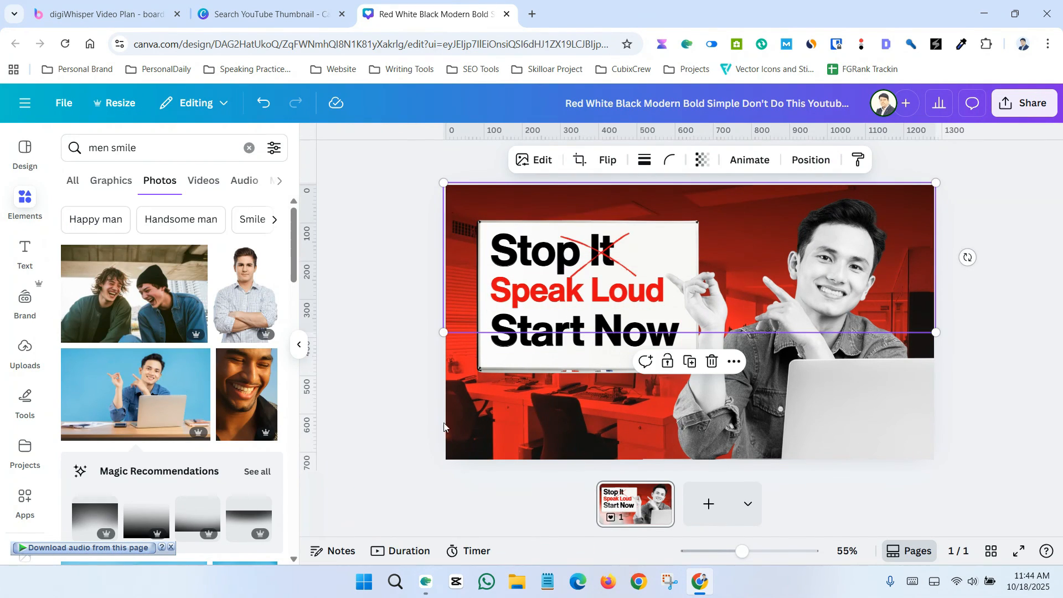
{"action": "left_click", "coordinate": [22, 198]}
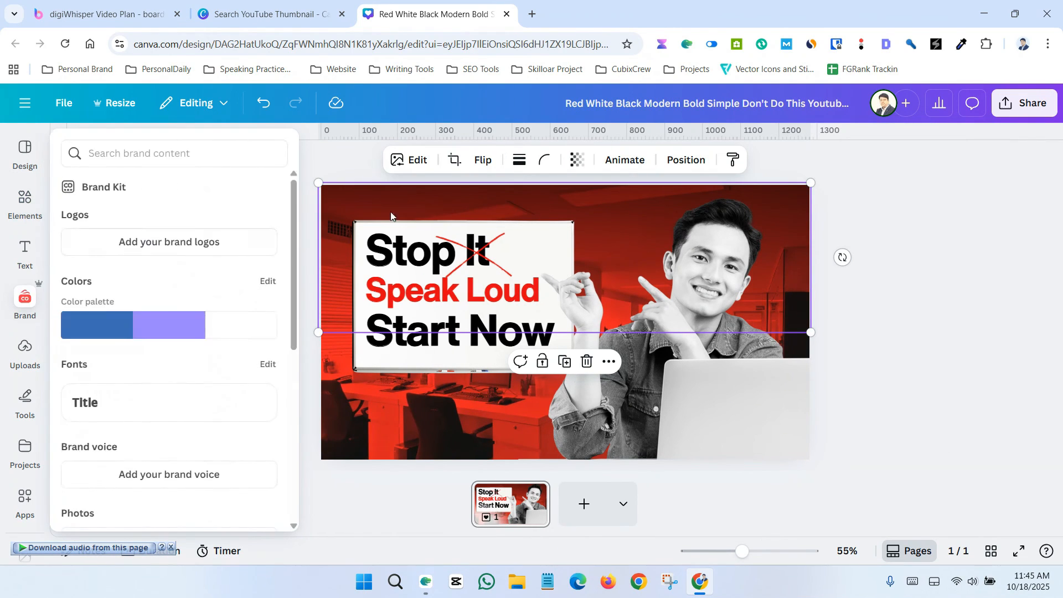
{"action": "left_click", "coordinate": [919, 302]}
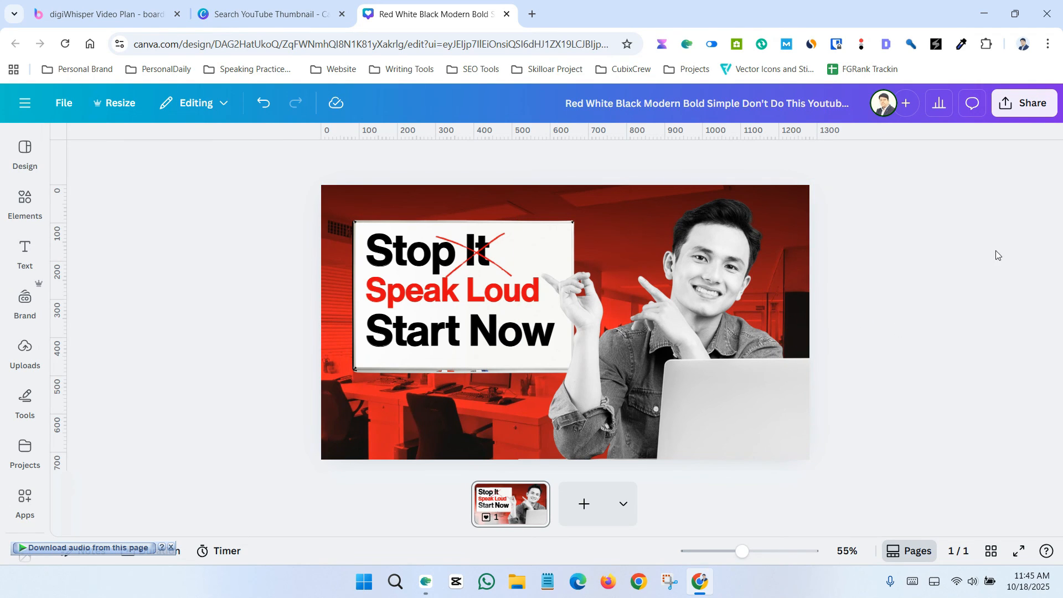
Step: Download the finished thumbnail as a PNG file at 1280 × 720 px
{"action": "left_click", "coordinate": [1025, 103]}
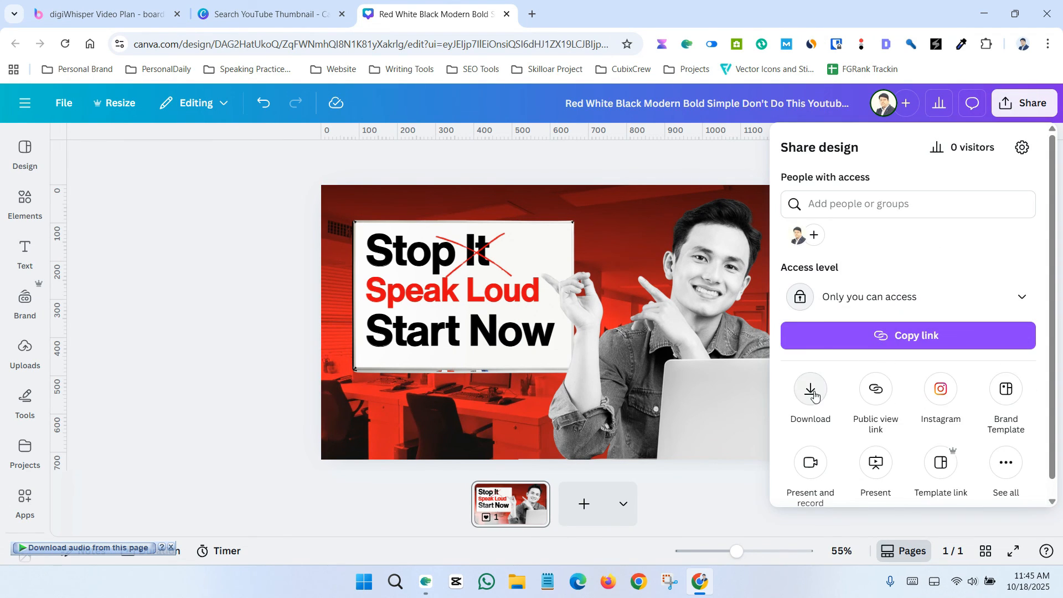
{"action": "left_click", "coordinate": [811, 390]}
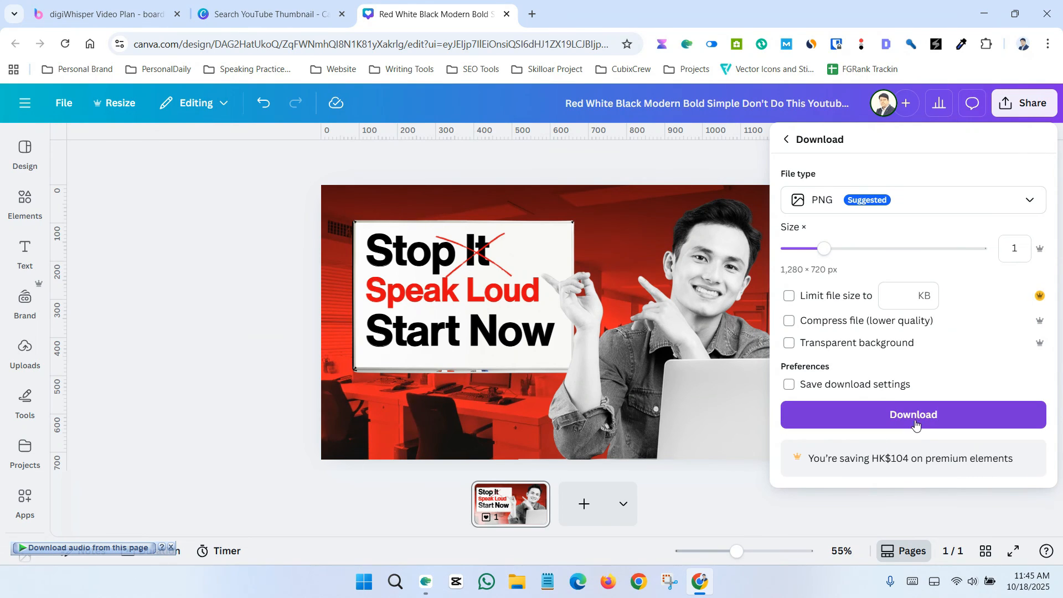
{"action": "left_click", "coordinate": [917, 419]}
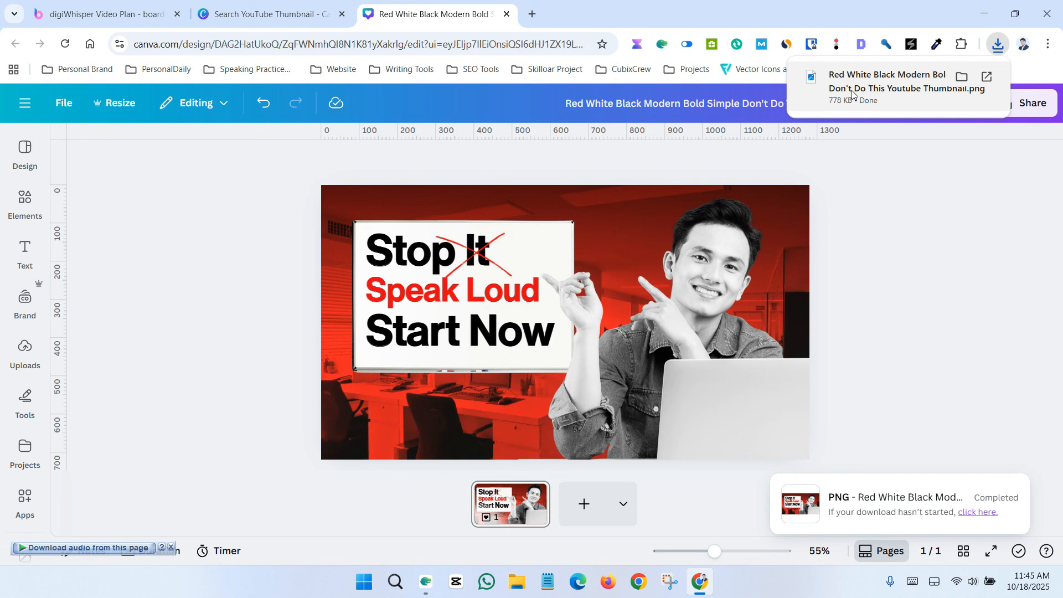
Step: Open the downloaded PNG in the image viewer, zoom in to inspect it, and close the viewer
{"action": "left_click", "coordinate": [853, 91]}
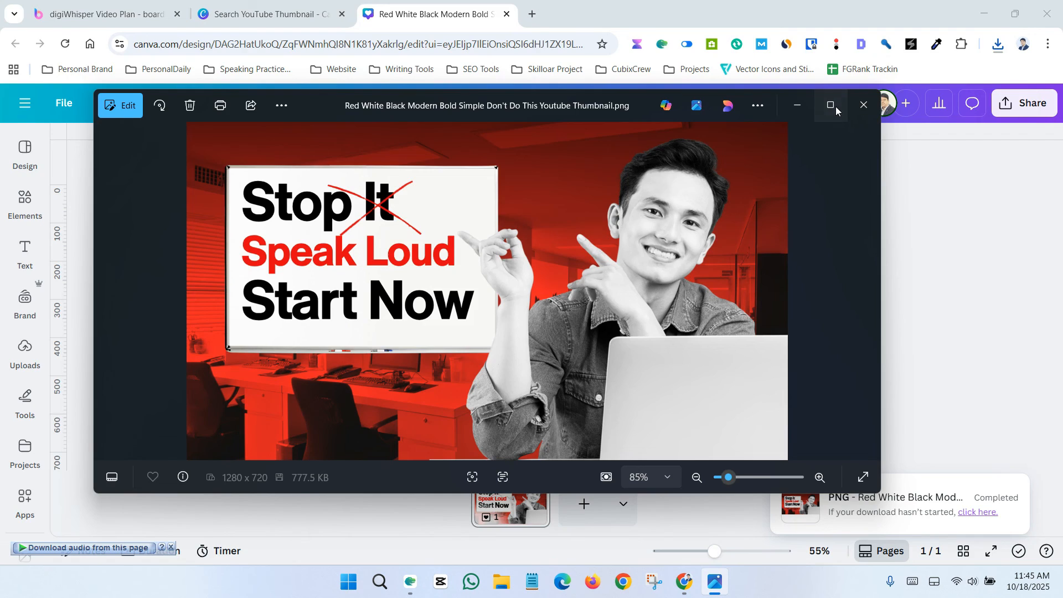
{"action": "left_click", "coordinate": [835, 106]}
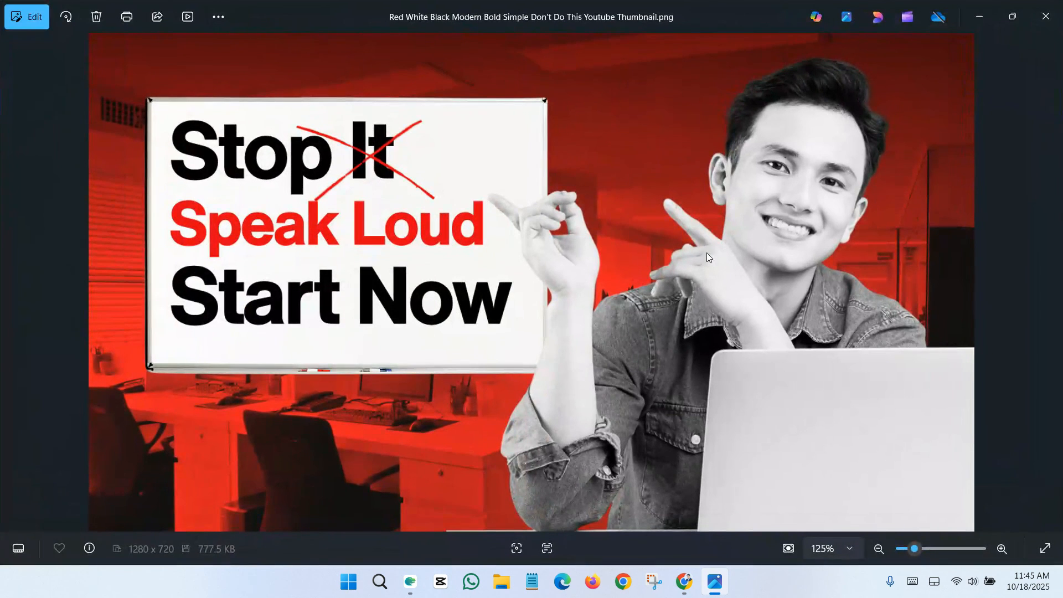
{"action": "scroll", "coordinate": [516, 349], "scroll_direction": "up", "scroll_amount": 1}
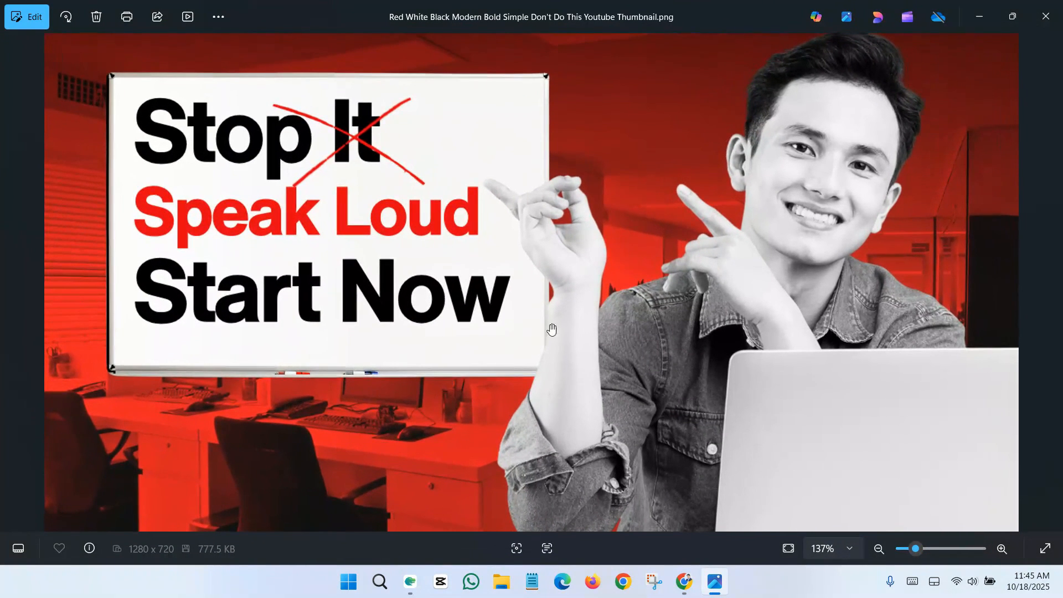
{"action": "left_click", "coordinate": [1046, 16]}
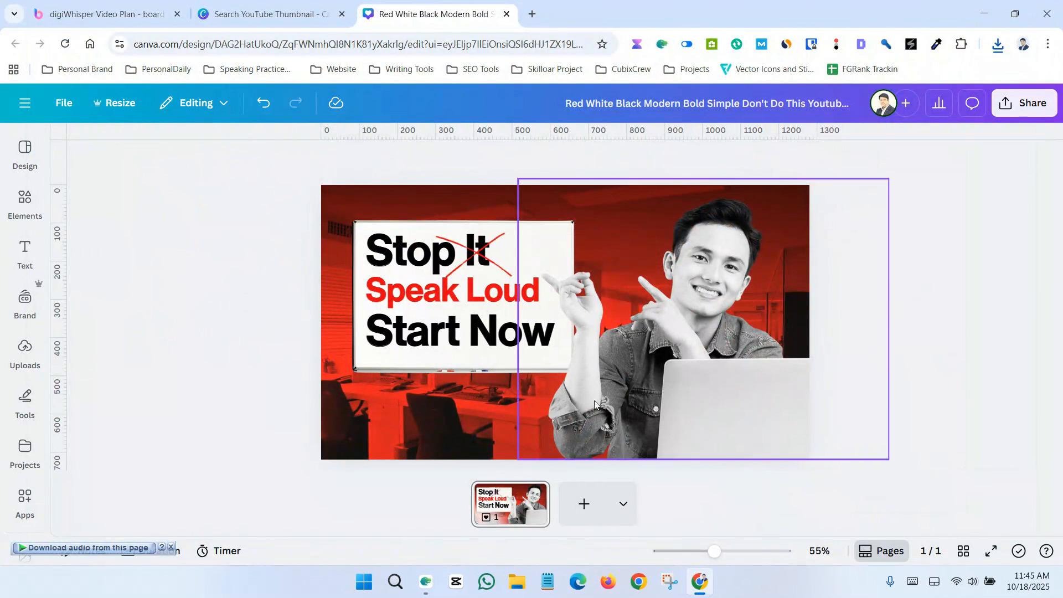
Step: Add a new blank second page to the design
{"action": "left_click", "coordinate": [584, 504]}
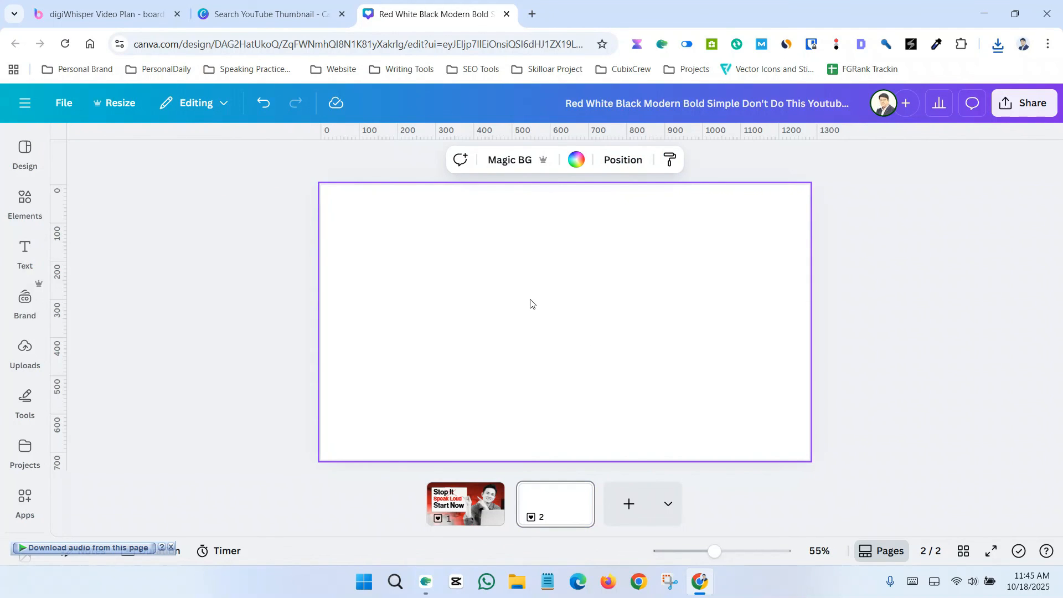
{"action": "left_click", "coordinate": [11, 203]}
{"action": "left_click", "coordinate": [22, 318]}
{"action": "left_click", "coordinate": [28, 355]}
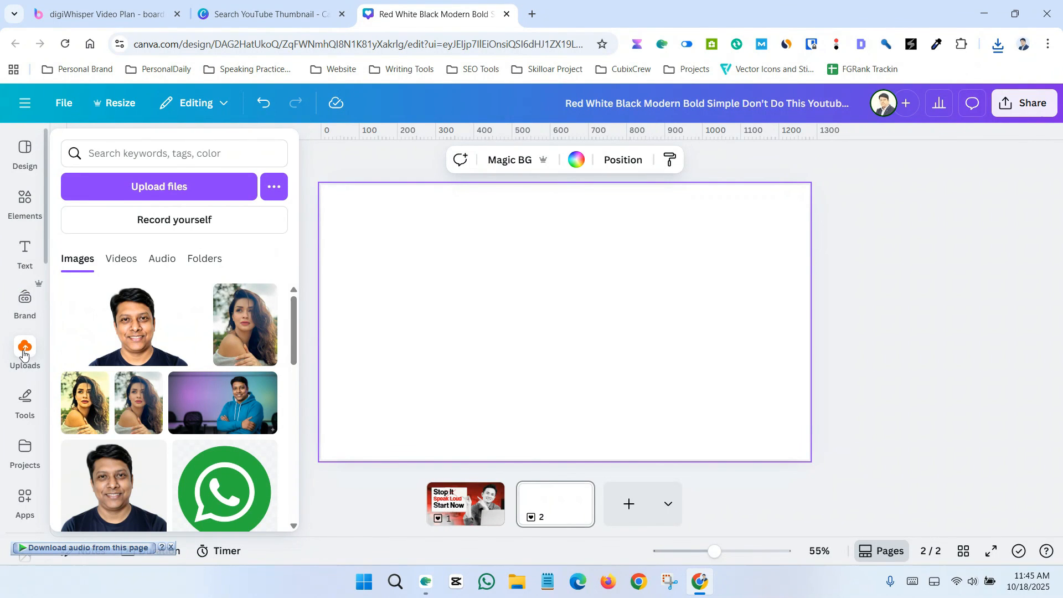
Step: Search the element photos for 'old city' and insert the night cobblestone alley photo onto page 2
{"action": "left_click", "coordinate": [29, 200]}
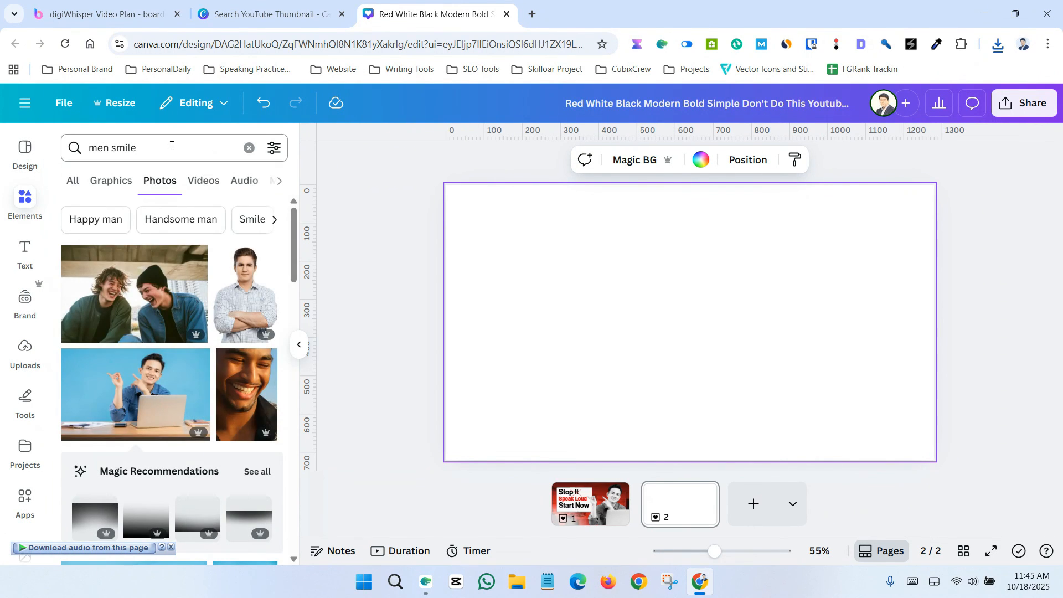
{"action": "left_click", "coordinate": [171, 145]}
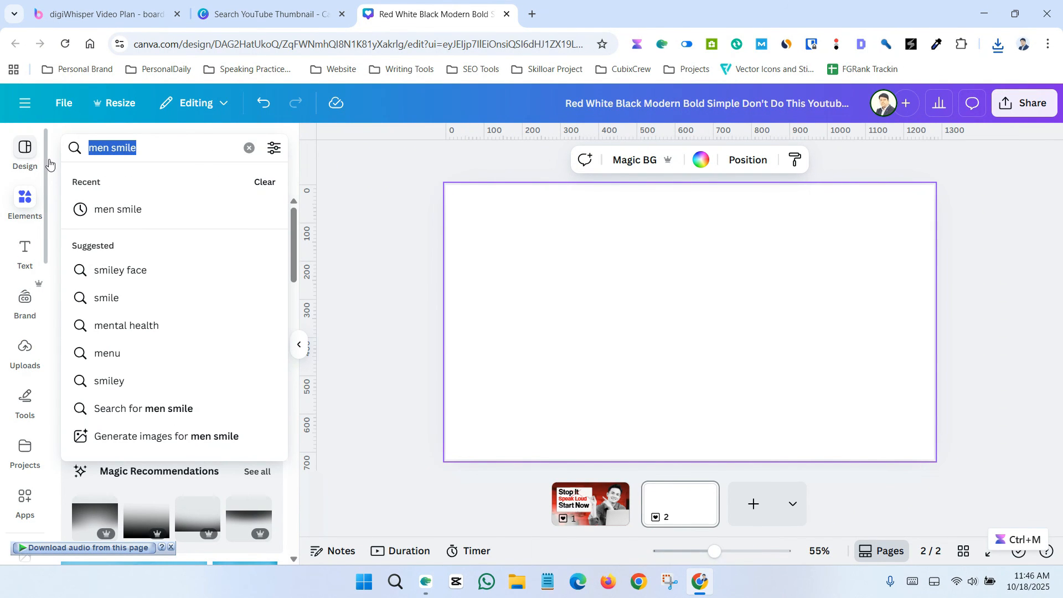
{"action": "type", "text": "old city"}
{"action": "key", "text": "Return"}
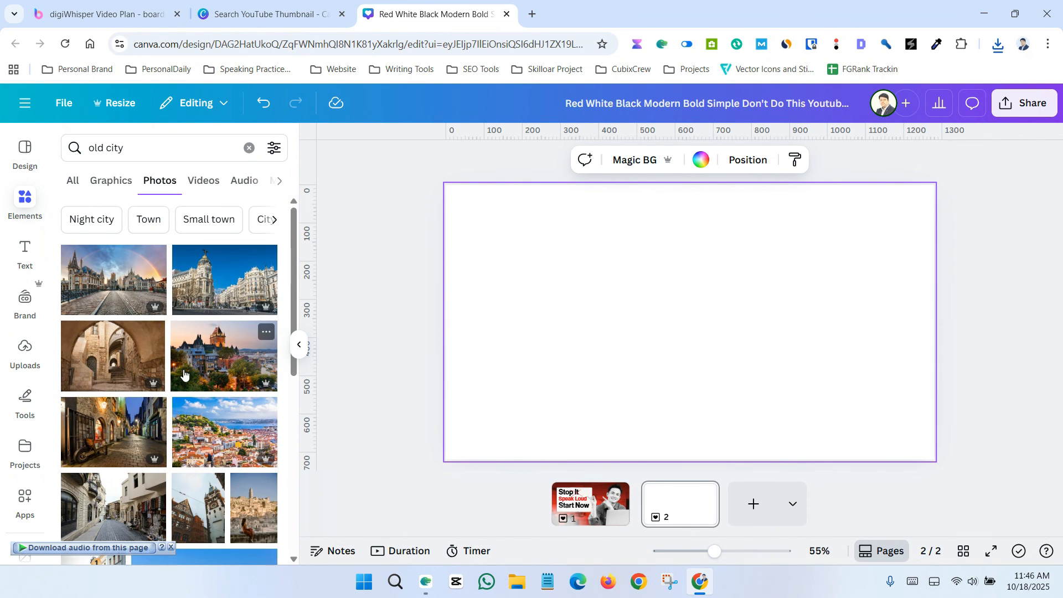
{"action": "scroll", "coordinate": [184, 375], "scroll_direction": "down", "scroll_amount": 1}
{"action": "left_click", "coordinate": [100, 361]}
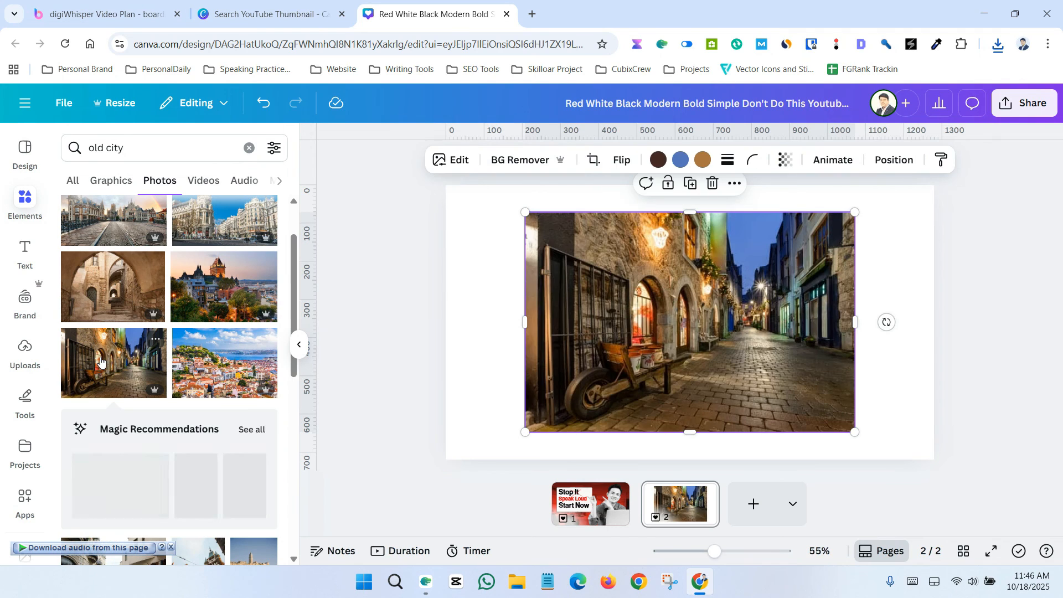
Step: Enlarge the alley photo so it fills the entire page
{"action": "left_click_drag", "start_coordinate": [525, 213], "coordinate": [465, 191]}
{"action": "left_click_drag", "start_coordinate": [833, 407], "coordinate": [974, 519]}
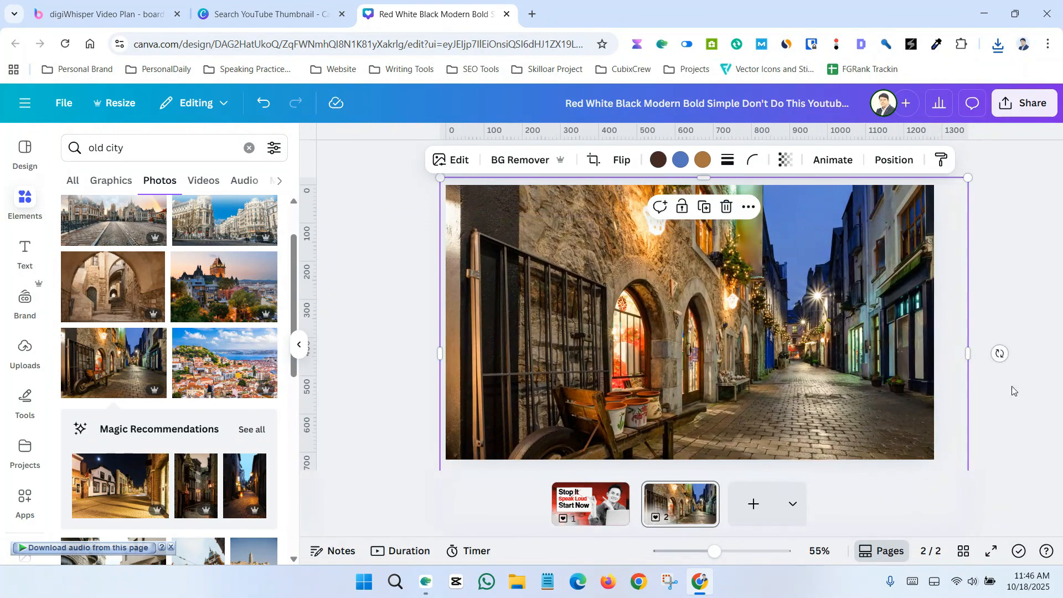
{"action": "left_click", "coordinate": [1011, 387]}
{"action": "left_click", "coordinate": [666, 285]}
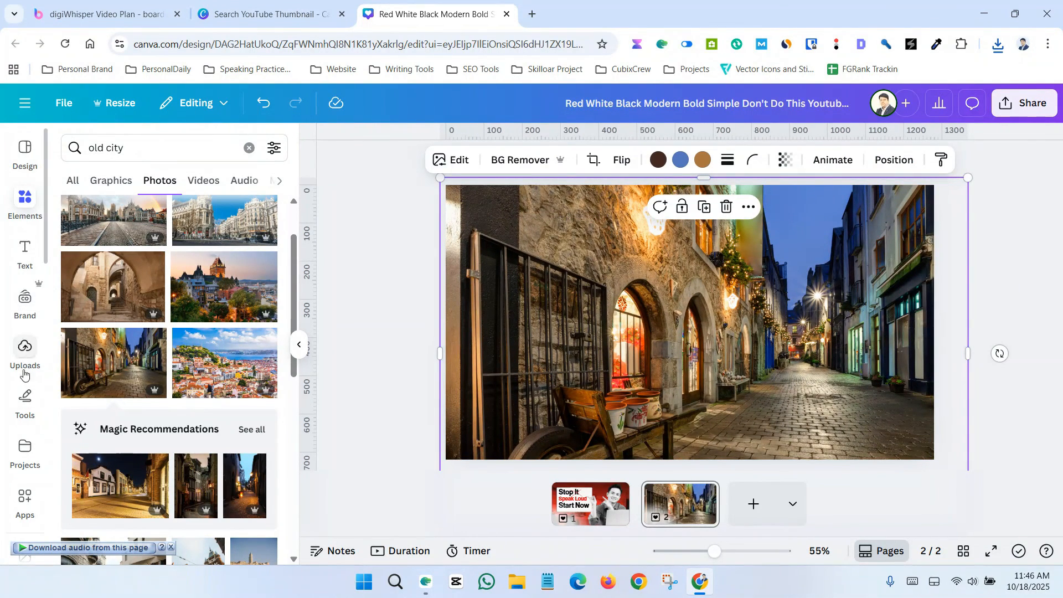
Step: Search the elements for 'shape' and add a square shape to the page
{"action": "left_click", "coordinate": [24, 207]}
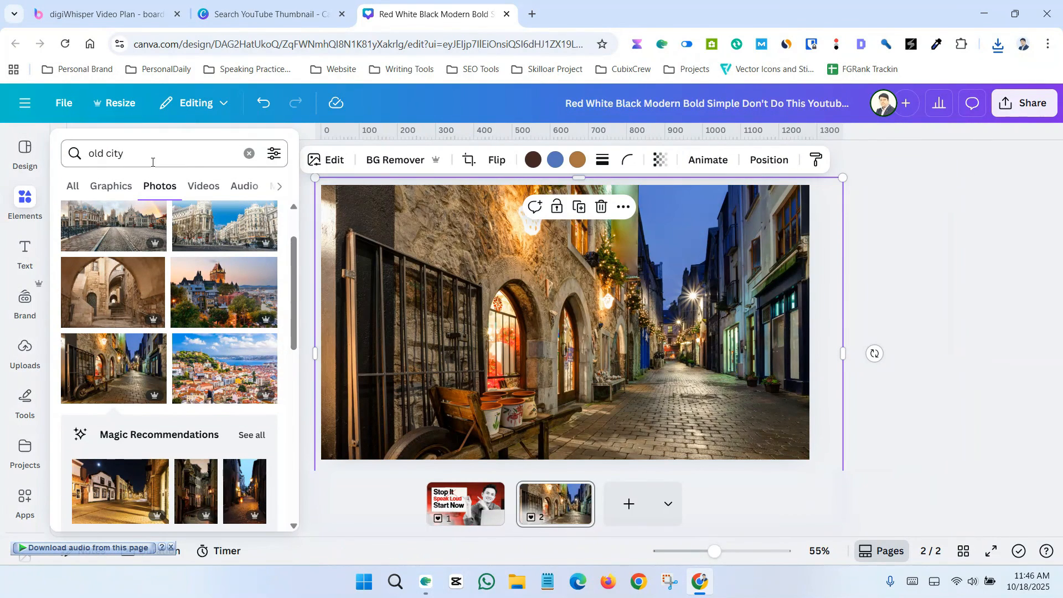
{"action": "left_click_drag", "start_coordinate": [152, 160], "coordinate": [40, 162]}
{"action": "type", "text": "shape"}
{"action": "key", "text": "Return"}
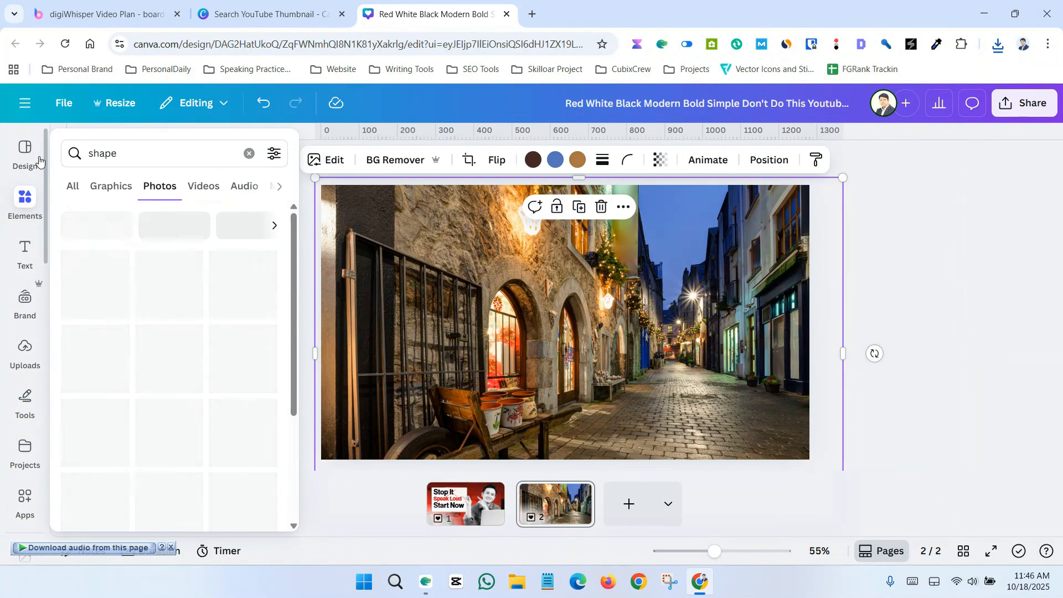
{"action": "left_click", "coordinate": [76, 191]}
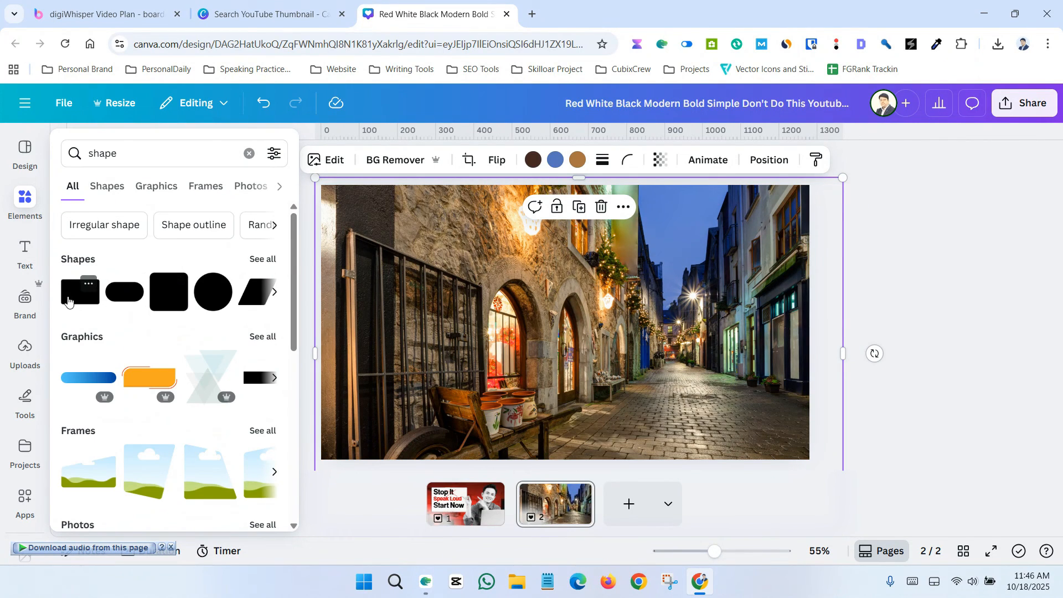
{"action": "left_click", "coordinate": [76, 293]}
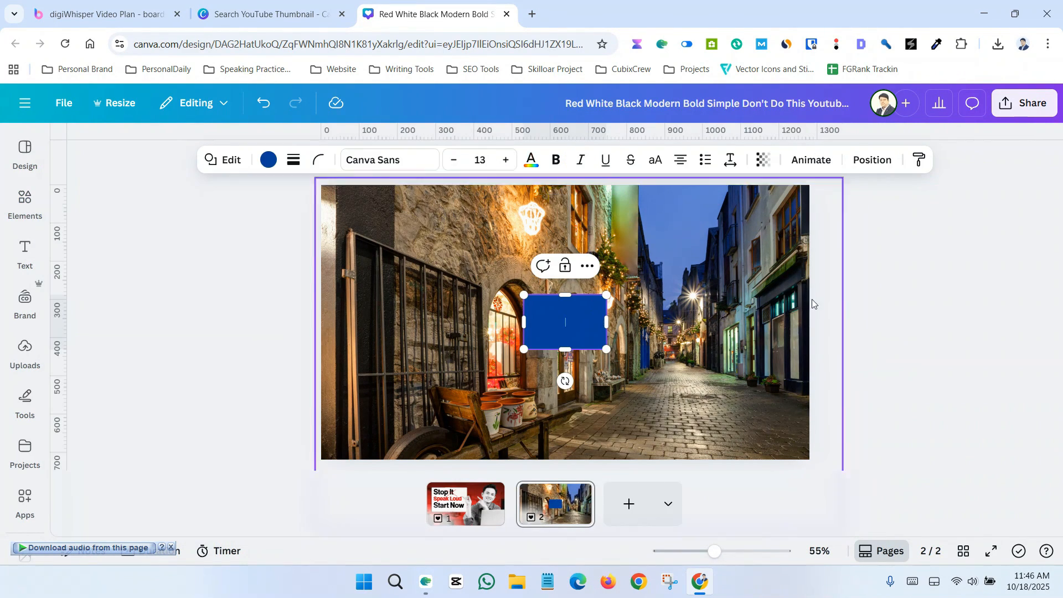
Step: Move the square to the page's corner and stretch it to cover the whole page
{"action": "left_click", "coordinate": [966, 295]}
{"action": "left_click_drag", "start_coordinate": [582, 320], "coordinate": [349, 204]}
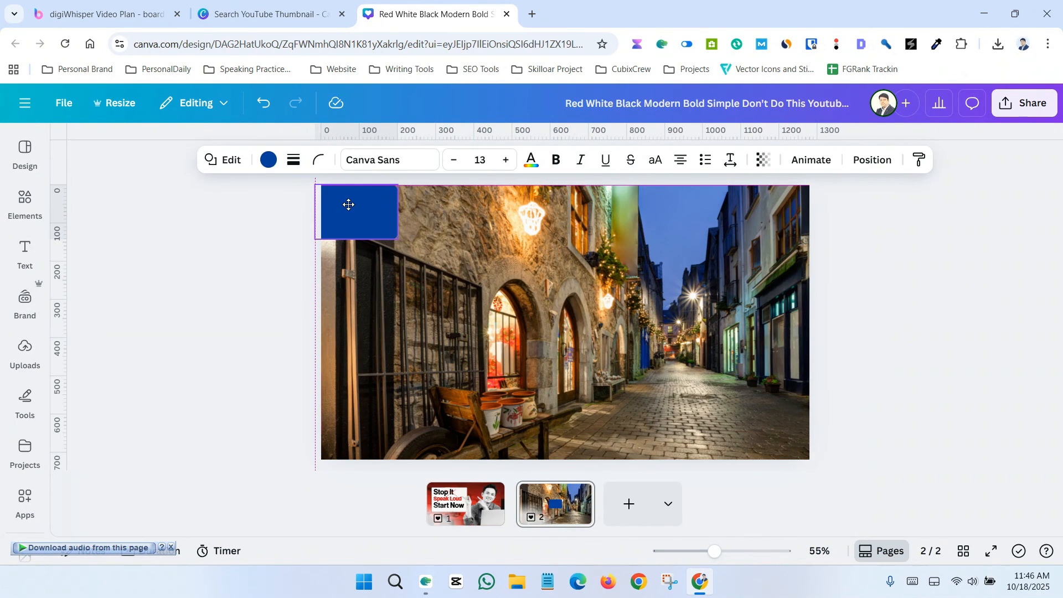
{"action": "left_click_drag", "start_coordinate": [397, 239], "coordinate": [910, 397]}
Step: Fill the covering rectangle black and lower its transparency so the alley shows through darkened
{"action": "left_click", "coordinate": [268, 160]}
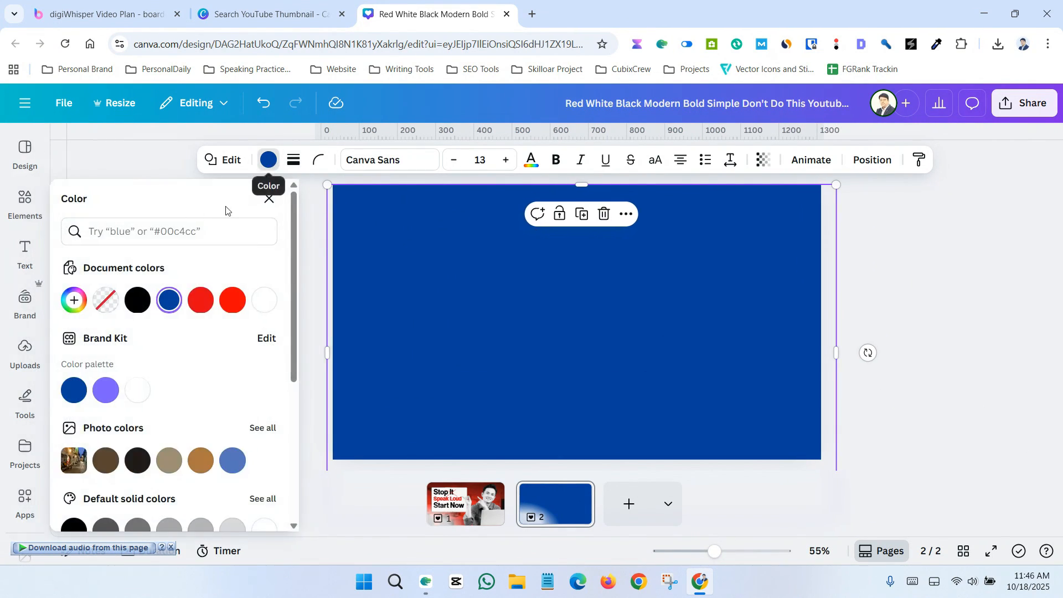
{"action": "left_click", "coordinate": [138, 301]}
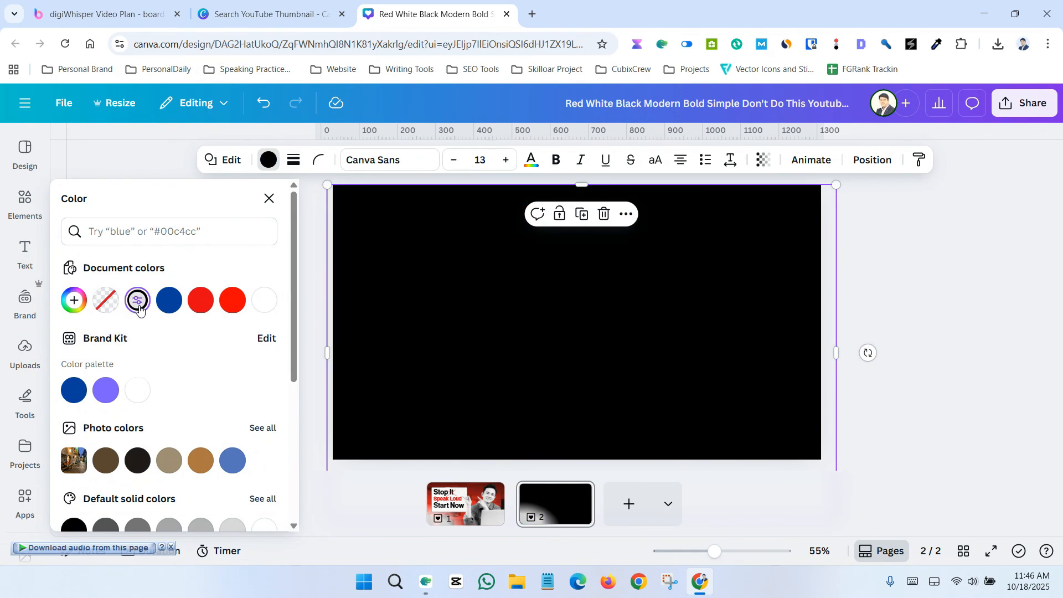
{"action": "left_click", "coordinate": [764, 160]}
{"action": "left_click_drag", "start_coordinate": [799, 216], "coordinate": [754, 219]}
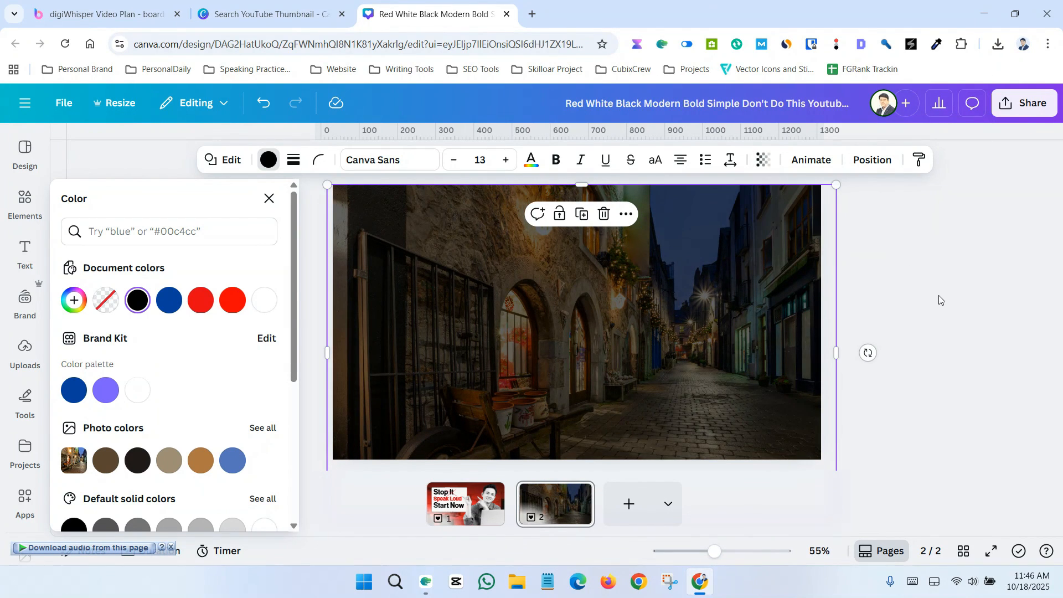
Step: Insert the uploaded headshot of the smiling man in a dark T-shirt onto page 2
{"action": "left_click", "coordinate": [23, 307]}
{"action": "left_click", "coordinate": [25, 351]}
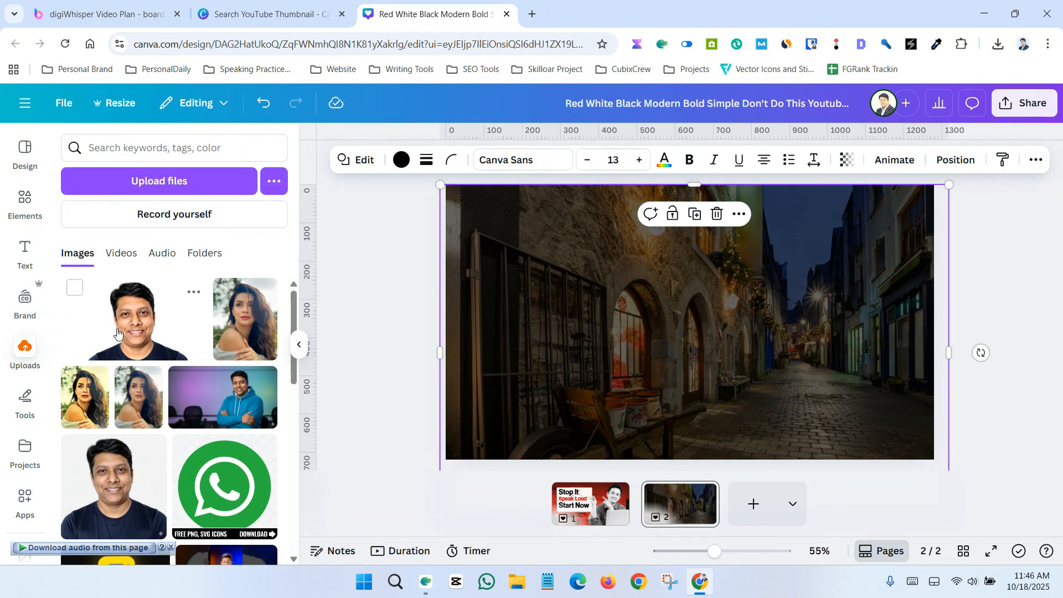
{"action": "left_click", "coordinate": [133, 318]}
Step: Resize the headshot and position it on the right half of the page
{"action": "left_click_drag", "start_coordinate": [750, 351], "coordinate": [905, 410]}
{"action": "left_click_drag", "start_coordinate": [678, 287], "coordinate": [518, 196]}
{"action": "left_click", "coordinate": [508, 160]}
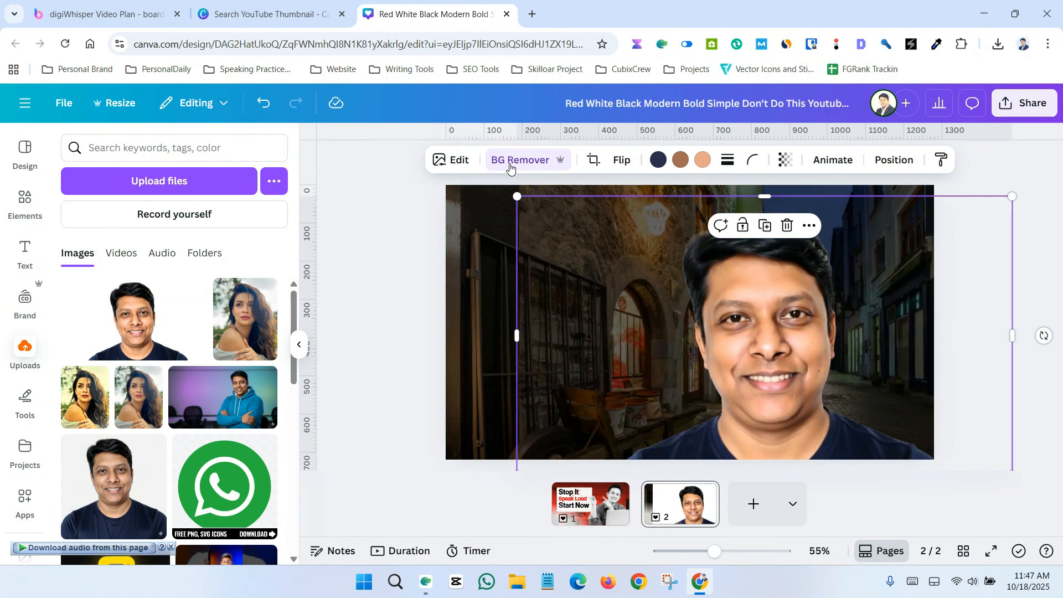
{"action": "left_click_drag", "start_coordinate": [519, 203], "coordinate": [660, 275]}
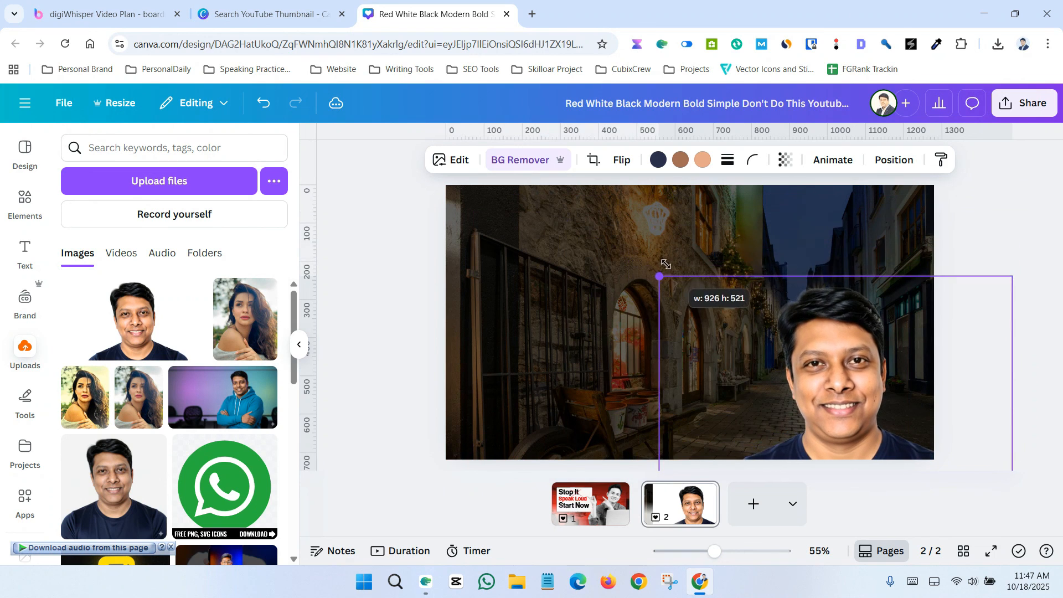
{"action": "left_click_drag", "start_coordinate": [848, 363], "coordinate": [884, 363]}
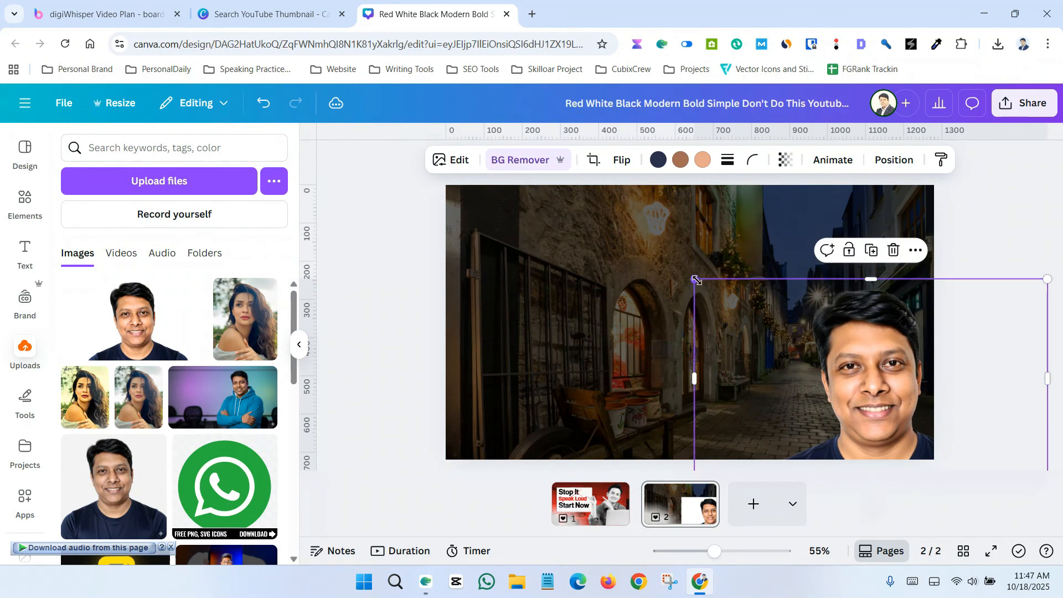
{"action": "left_click_drag", "start_coordinate": [696, 281], "coordinate": [532, 190]}
{"action": "left_click_drag", "start_coordinate": [739, 296], "coordinate": [765, 300]}
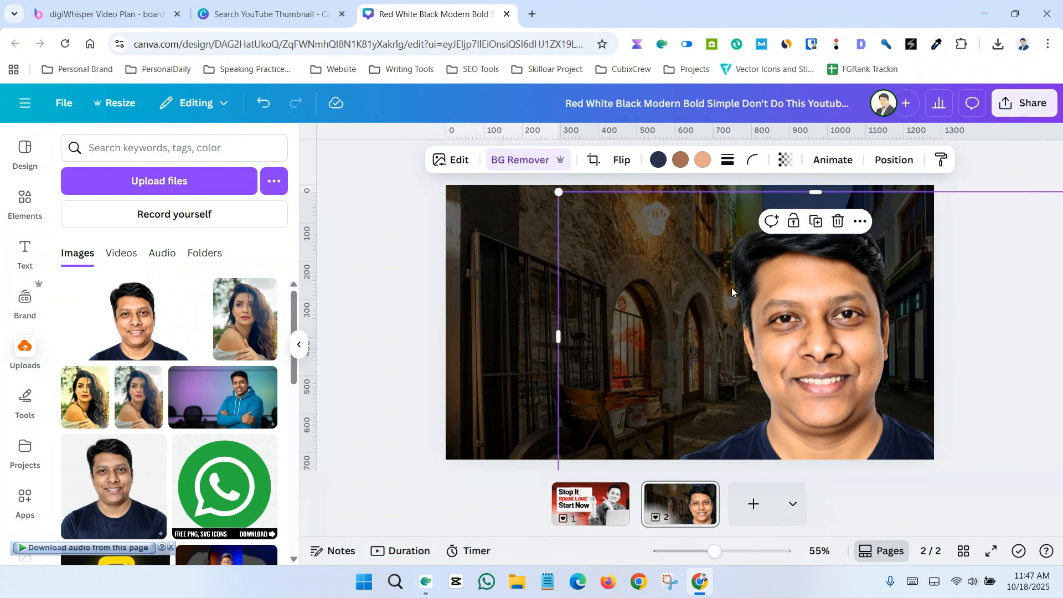
{"action": "left_click_drag", "start_coordinate": [568, 347], "coordinate": [675, 348]}
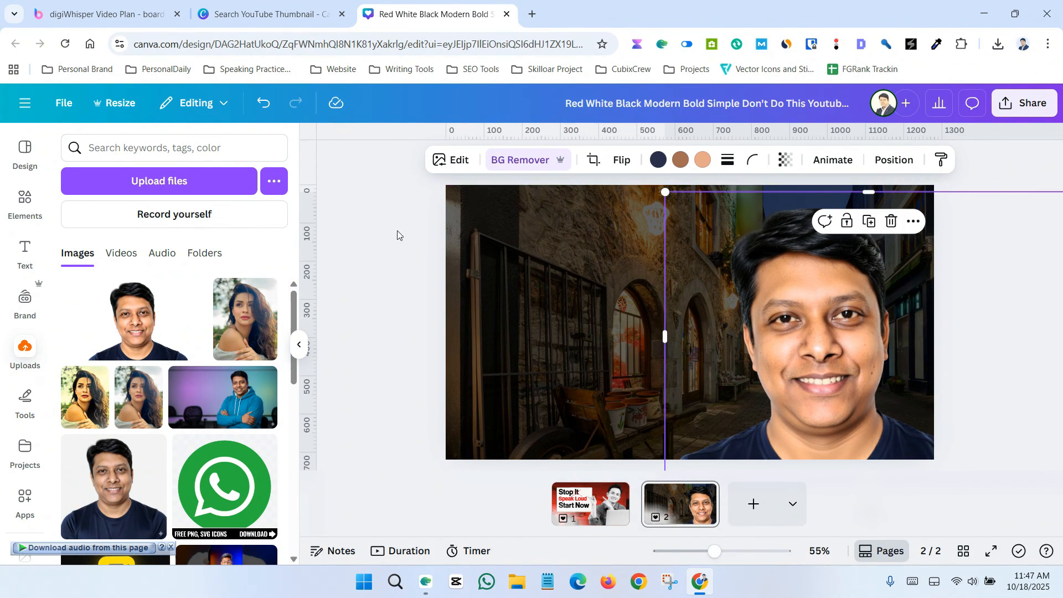
Step: Open the headshot's image edit options and apply the Outline shadow effect
{"action": "left_click", "coordinate": [448, 160]}
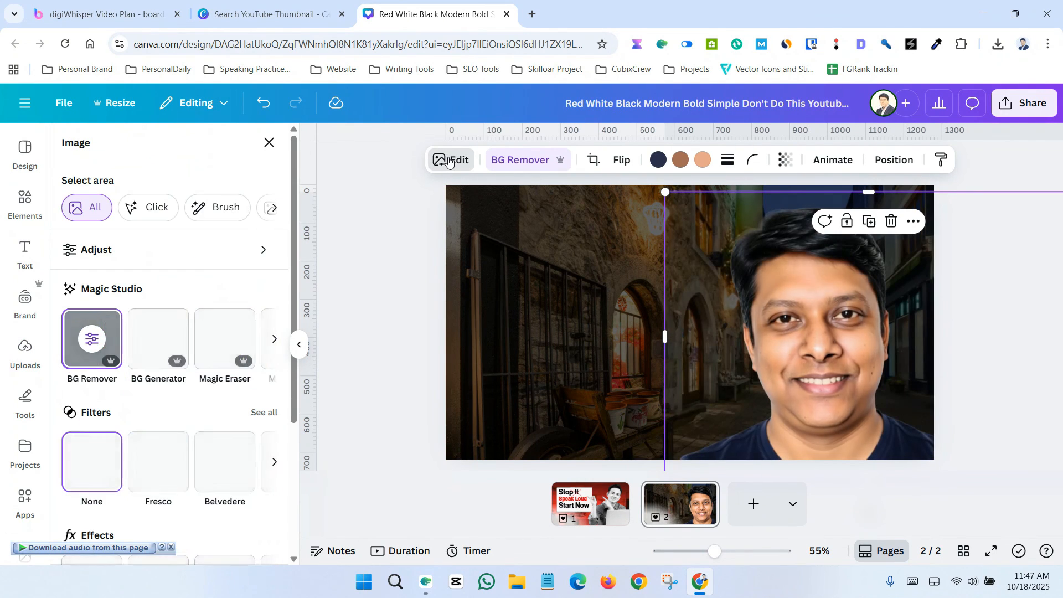
{"action": "scroll", "coordinate": [92, 431], "scroll_direction": "down", "scroll_amount": 4}
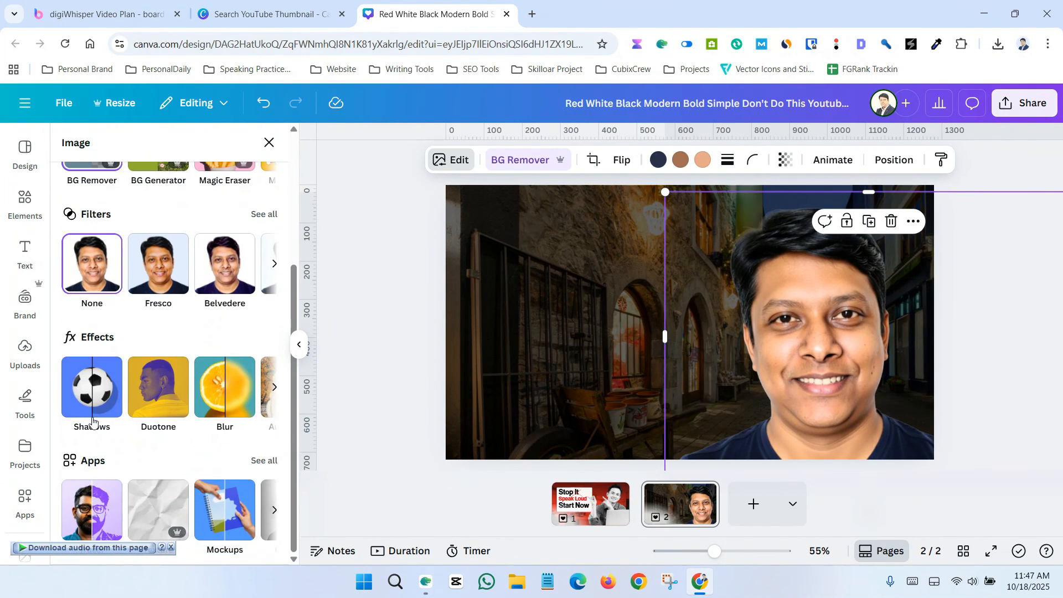
{"action": "left_click", "coordinate": [92, 426]}
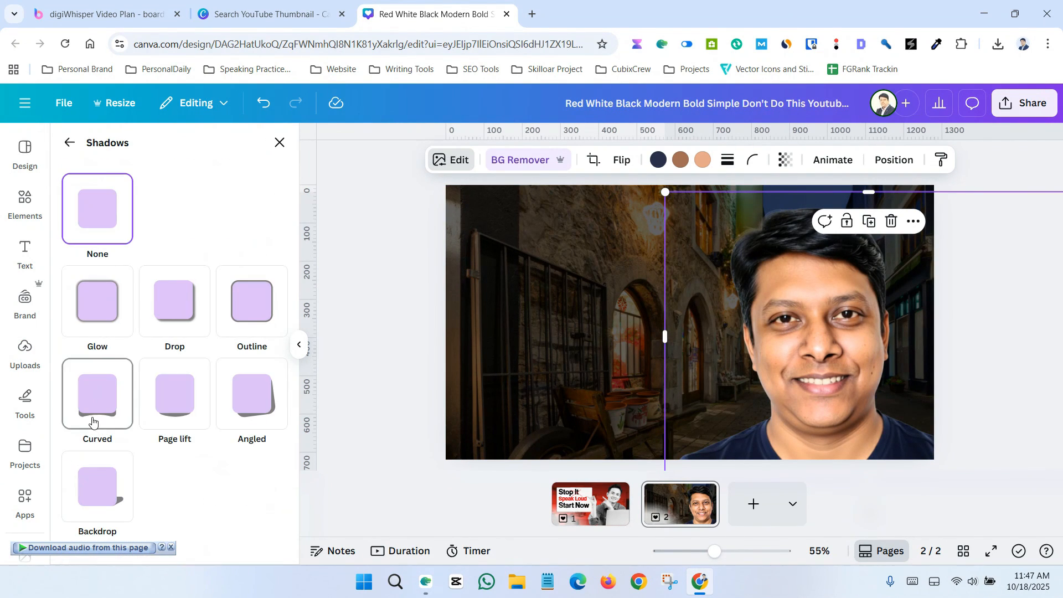
{"action": "left_click", "coordinate": [251, 311]}
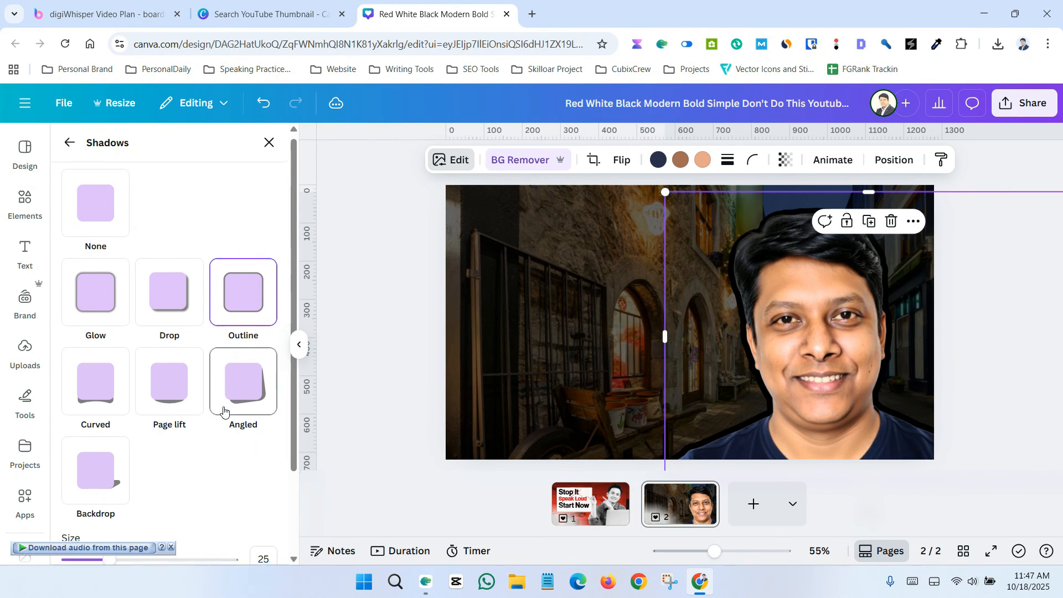
Step: Set the headshot outline colour to yellow #FFC700 and its size to 9
{"action": "scroll", "coordinate": [254, 432], "scroll_direction": "down", "scroll_amount": 2}
{"action": "left_click", "coordinate": [263, 480]}
{"action": "left_click_drag", "start_coordinate": [270, 403], "coordinate": [238, 321]}
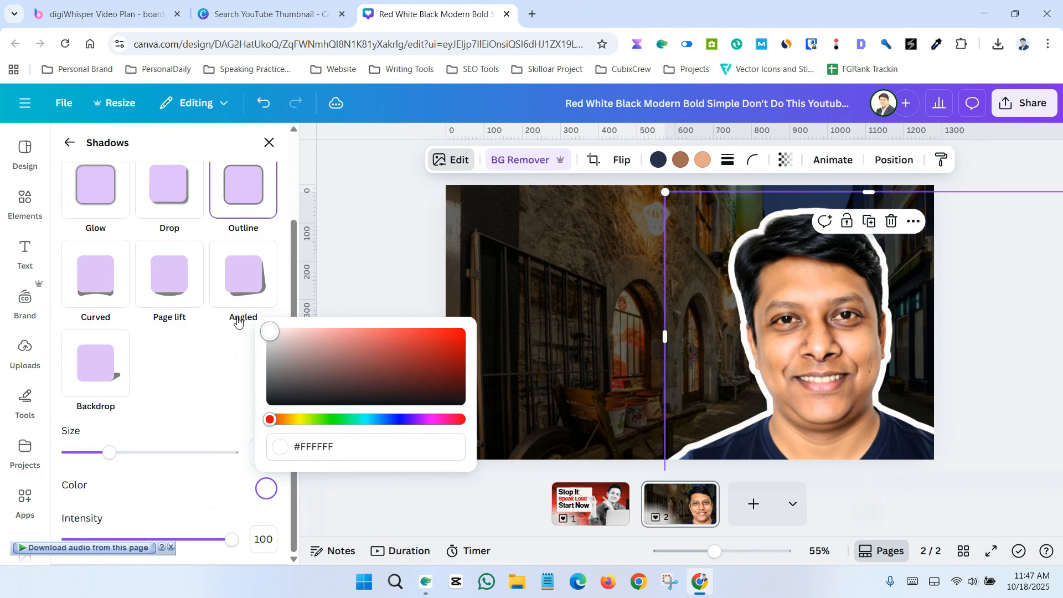
{"action": "left_click", "coordinate": [299, 419]}
{"action": "left_click_drag", "start_coordinate": [354, 375], "coordinate": [478, 322]}
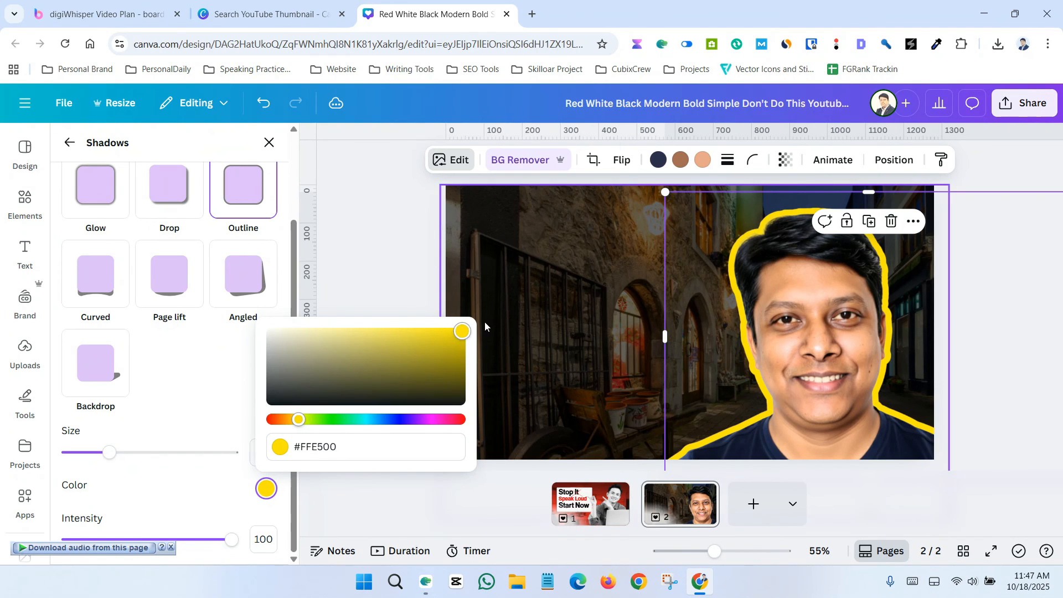
{"action": "mouse_move", "coordinate": [293, 420]}
{"action": "left_mouse_down"}
{"action": "mouse_move", "coordinate": [283, 420]}
{"action": "mouse_move", "coordinate": [294, 422]}
{"action": "left_mouse_up"}
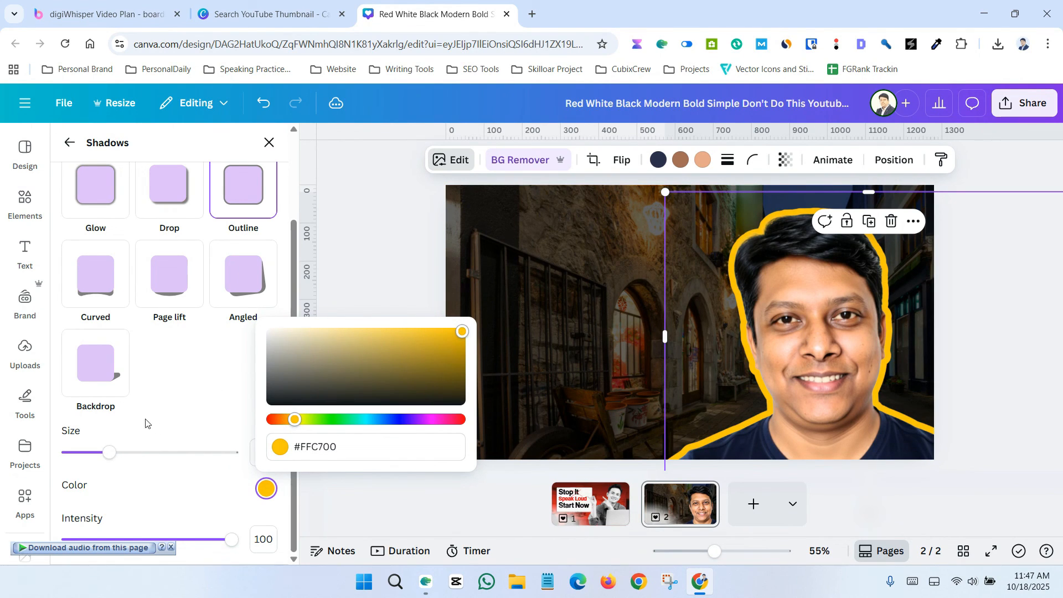
{"action": "left_click_drag", "start_coordinate": [108, 458], "coordinate": [83, 458]}
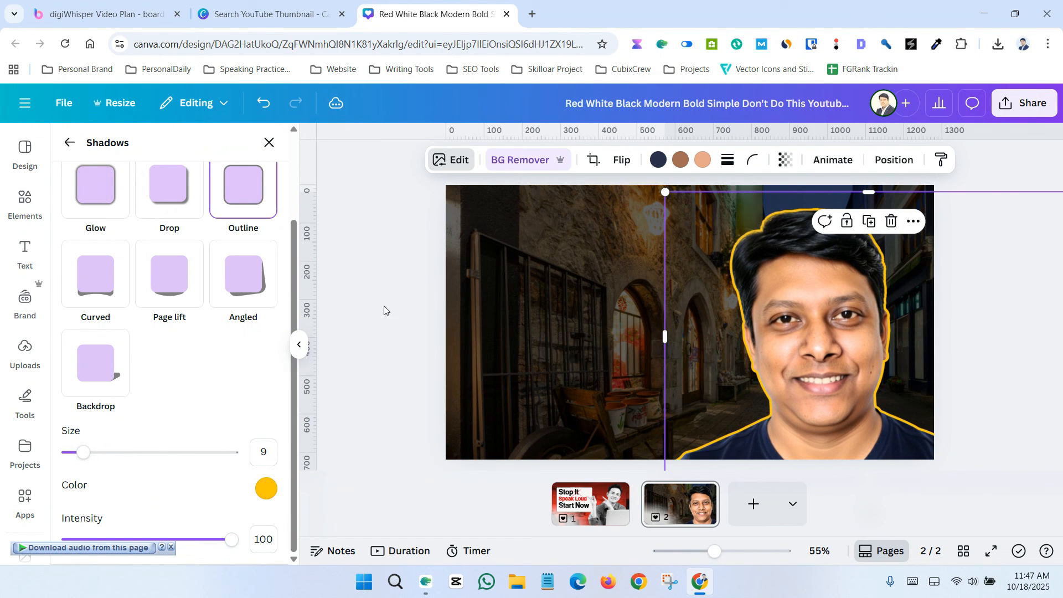
{"action": "left_click", "coordinate": [391, 268]}
{"action": "left_click", "coordinate": [387, 265]}
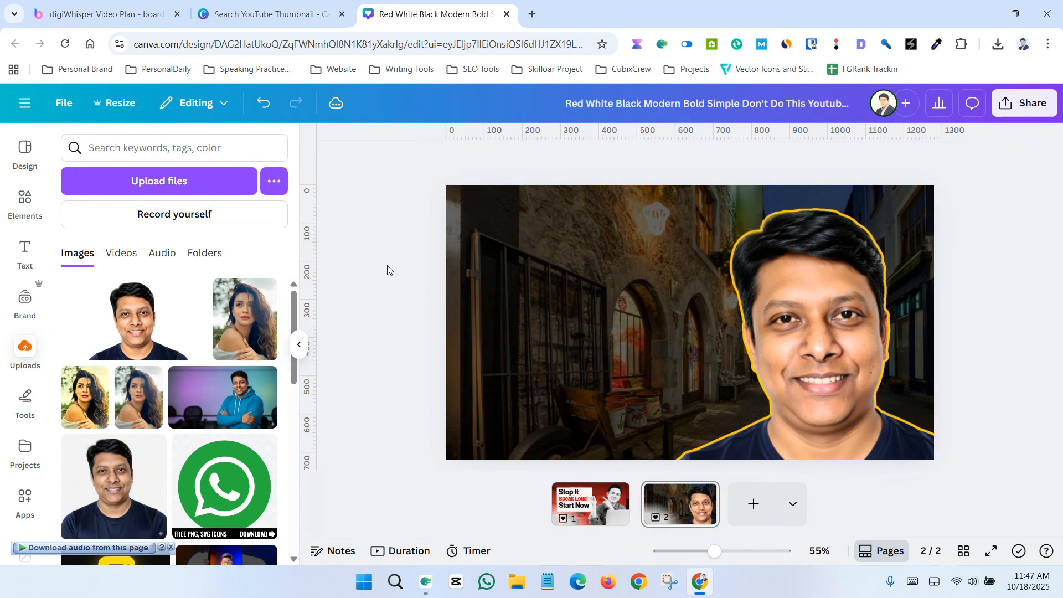
Step: Nudge the outlined headshot slightly to the left
{"action": "left_click", "coordinate": [741, 188]}
{"action": "left_click_drag", "start_coordinate": [667, 191], "coordinate": [649, 191]}
{"action": "left_click", "coordinate": [376, 267]}
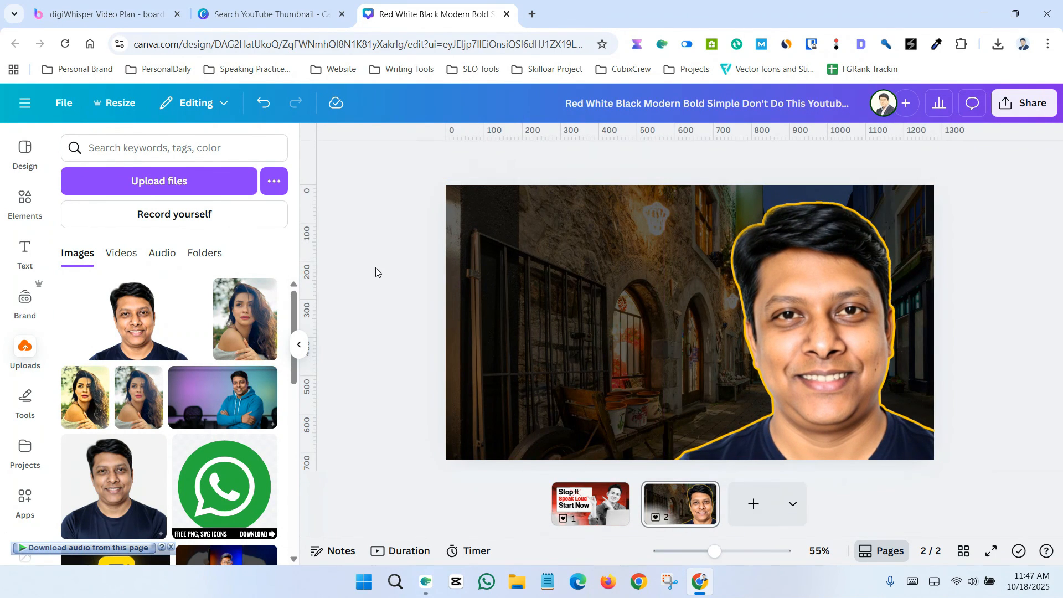
Step: Add a text box to page 2 and replace its placeholder text with "Stop"
{"action": "left_click", "coordinate": [25, 249]}
{"action": "left_click", "coordinate": [174, 189]}
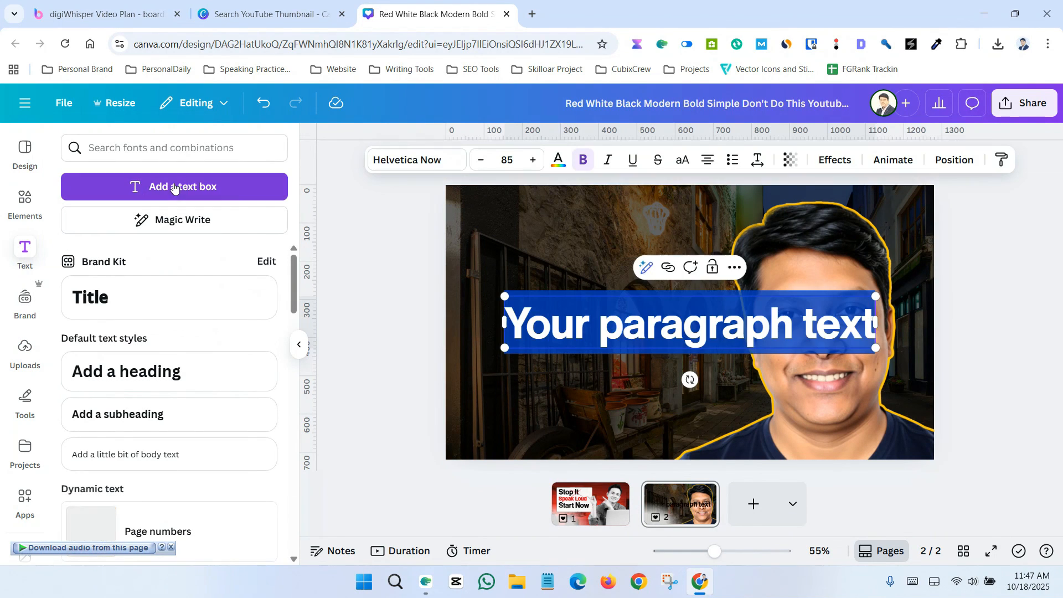
{"action": "double_click", "coordinate": [563, 328]}
{"action": "double_click", "coordinate": [595, 327]}
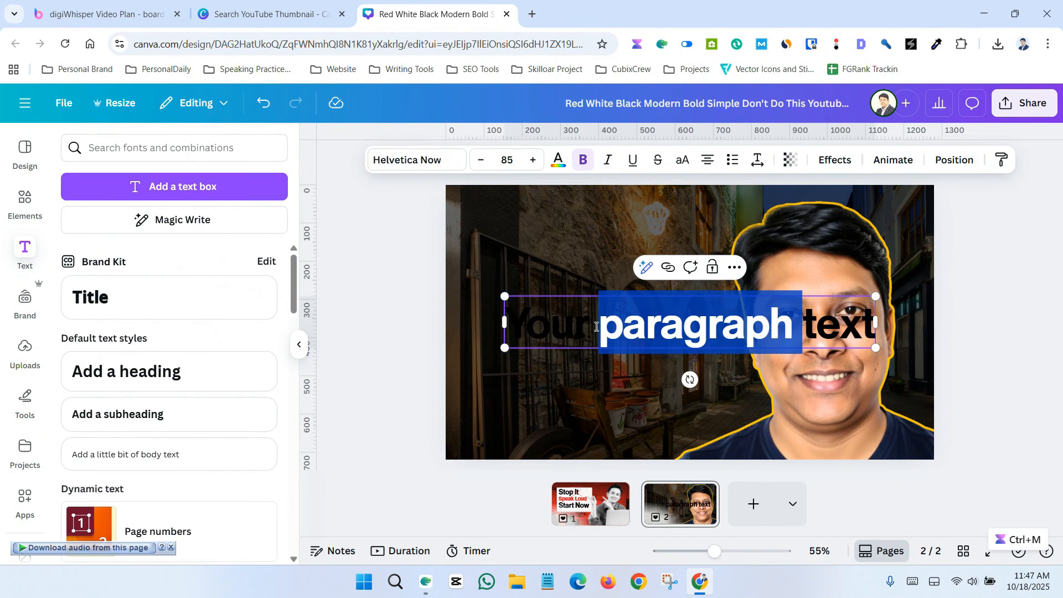
{"action": "triple_click", "coordinate": [596, 326]}
{"action": "type", "text": "Stop"}
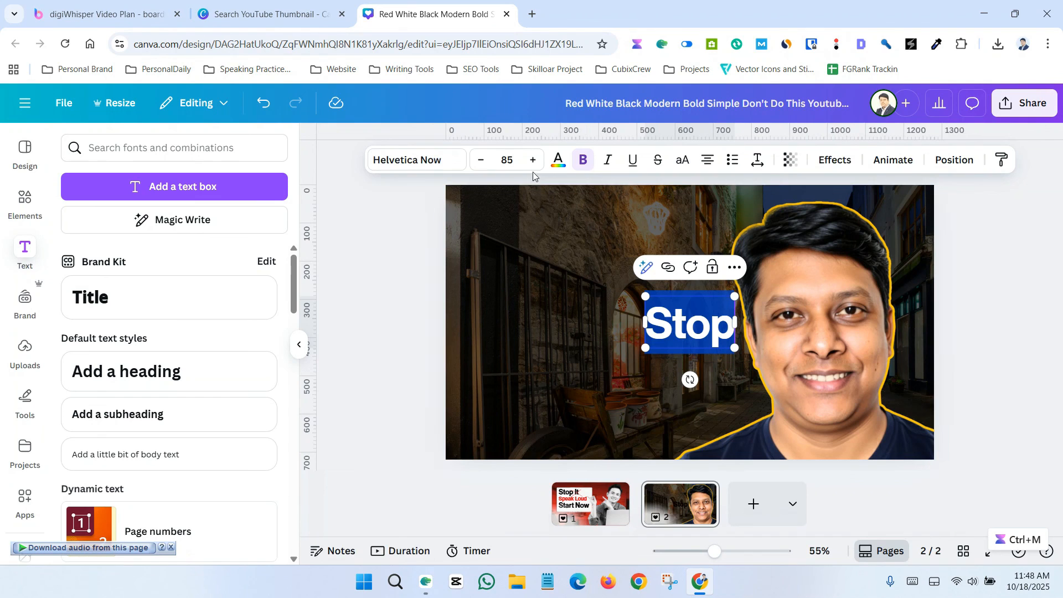
Step: Color the "Stop" text white
{"action": "left_click", "coordinate": [557, 160]}
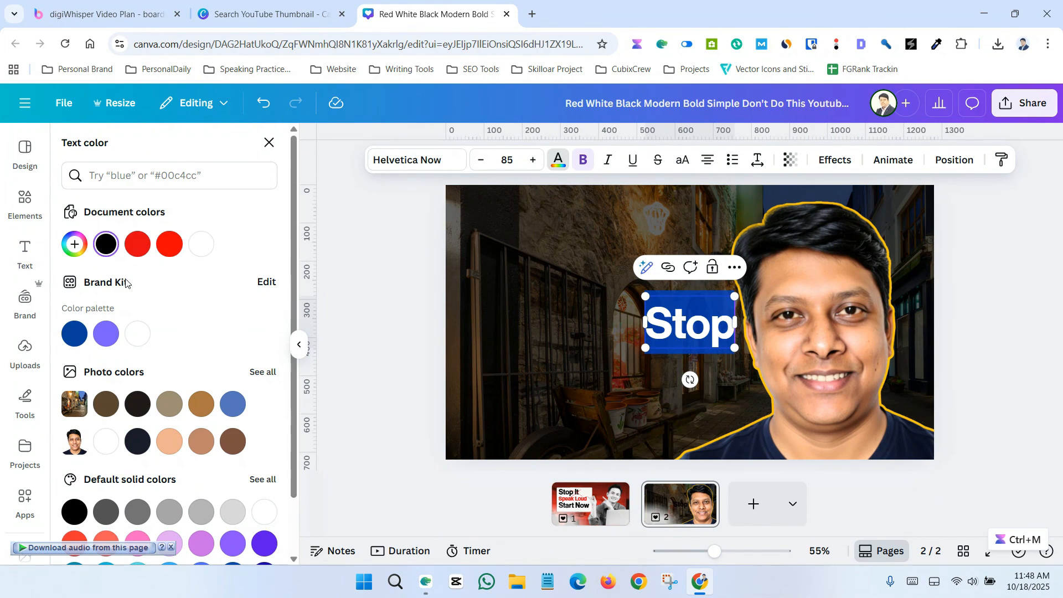
{"action": "left_click", "coordinate": [203, 255]}
{"action": "left_click", "coordinate": [387, 275]}
Step: Move "Stop" to the upper left of the page and enlarge it to about 159 font size
{"action": "left_click_drag", "start_coordinate": [677, 322], "coordinate": [529, 259]}
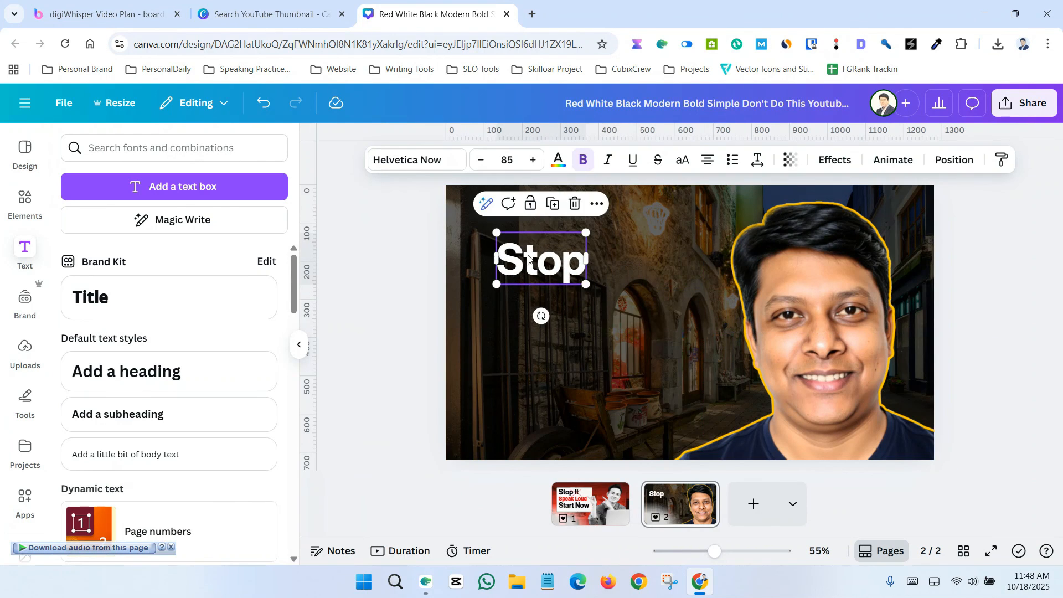
{"action": "left_click_drag", "start_coordinate": [585, 285], "coordinate": [665, 329]}
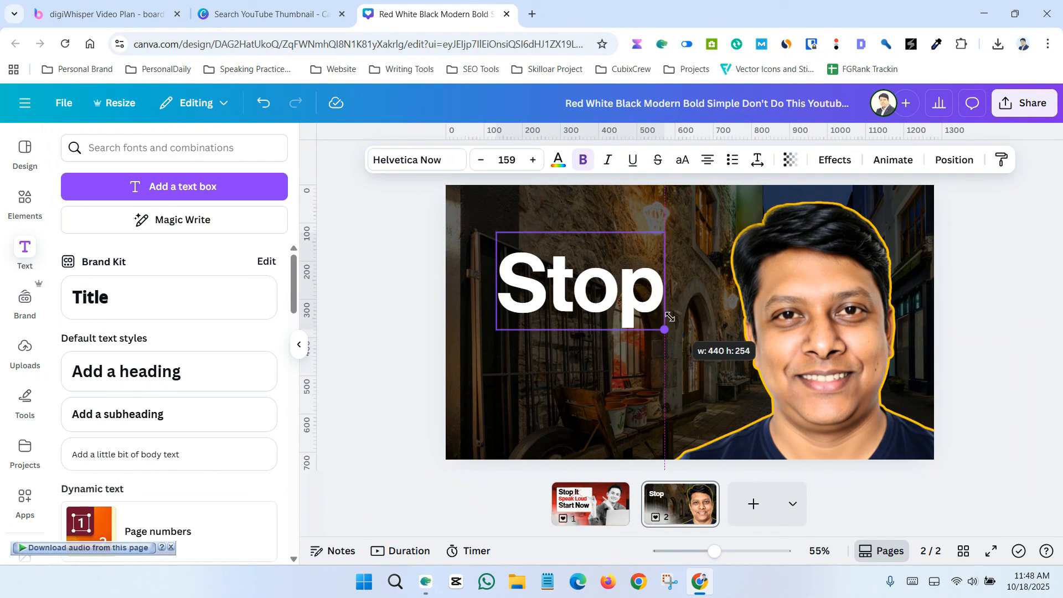
Step: Change the "Stop" font to Poppins and enlarge the text box
{"action": "left_click", "coordinate": [376, 295]}
{"action": "left_click_drag", "start_coordinate": [562, 293], "coordinate": [552, 286]}
{"action": "left_click", "coordinate": [551, 286]}
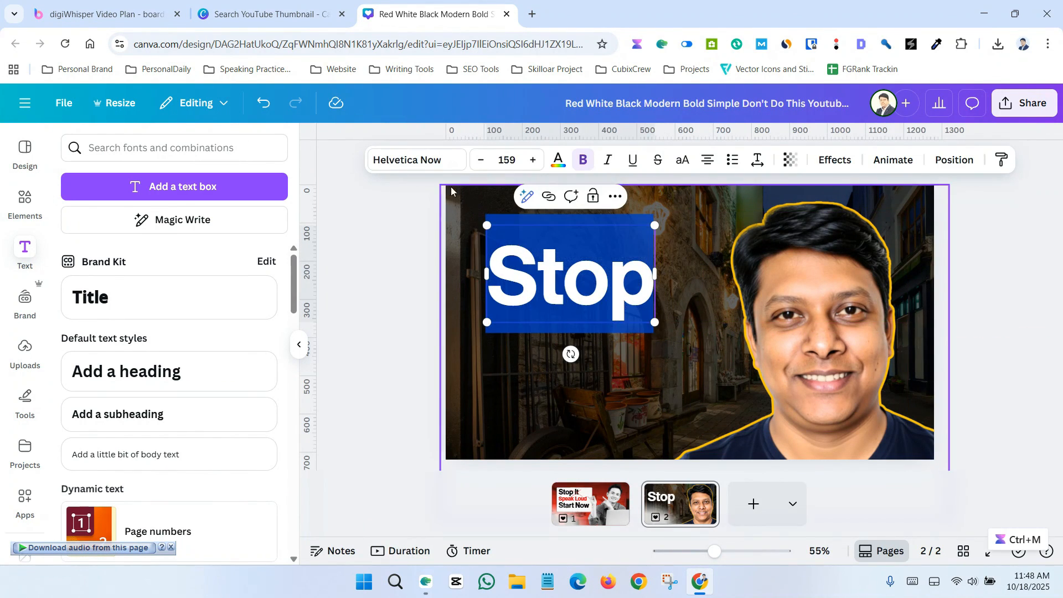
{"action": "left_click", "coordinate": [417, 159]}
{"action": "scroll", "coordinate": [166, 384], "scroll_direction": "down", "scroll_amount": 1}
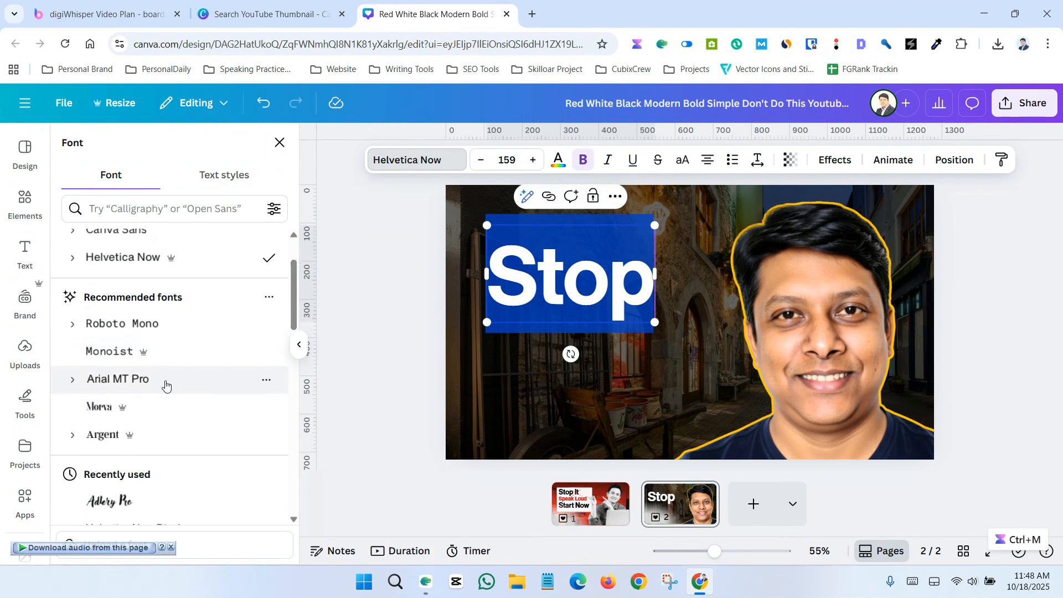
{"action": "scroll", "coordinate": [166, 384], "scroll_direction": "down", "scroll_amount": 2}
{"action": "left_click", "coordinate": [166, 394]}
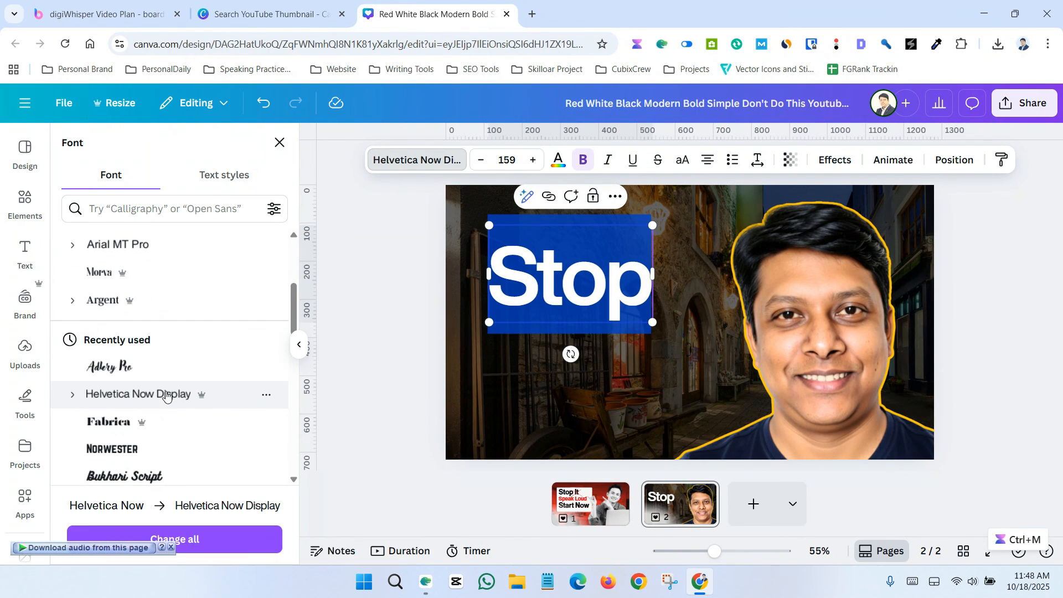
{"action": "scroll", "coordinate": [166, 394], "scroll_direction": "down", "scroll_amount": 5}
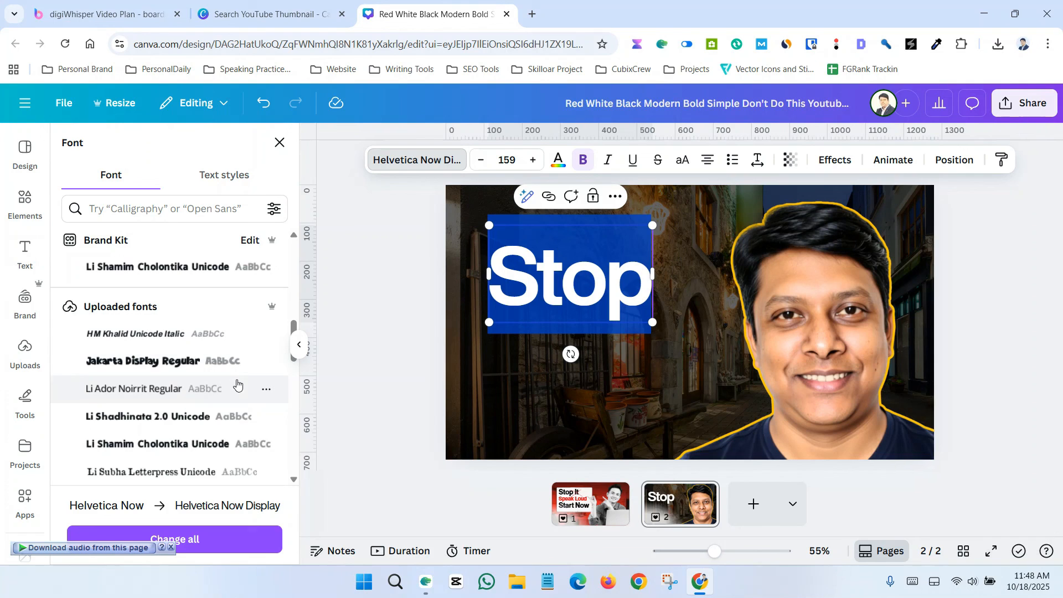
{"action": "scroll", "coordinate": [183, 382], "scroll_direction": "down", "scroll_amount": 2}
{"action": "scroll", "coordinate": [183, 380], "scroll_direction": "down", "scroll_amount": 5}
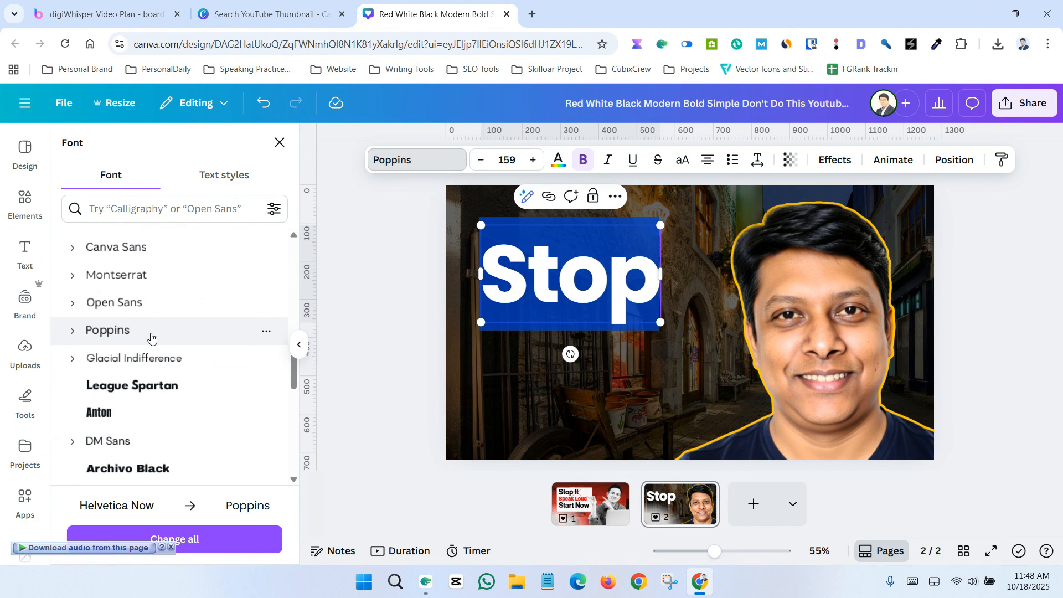
{"action": "scroll", "coordinate": [151, 338], "scroll_direction": "down", "scroll_amount": 1}
{"action": "left_click_drag", "start_coordinate": [660, 225], "coordinate": [705, 203]}
{"action": "left_click", "coordinate": [380, 287]}
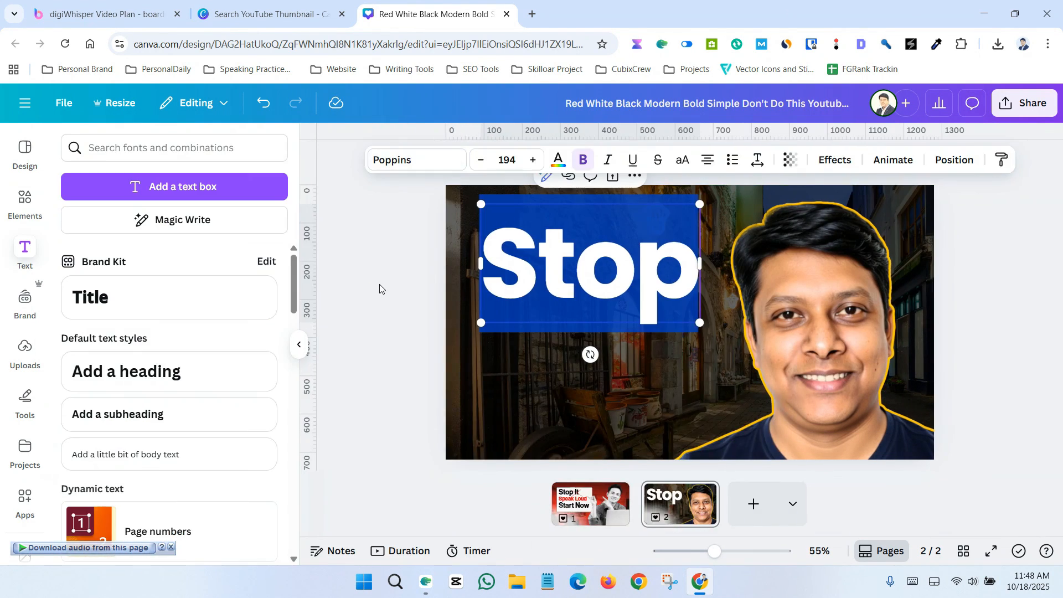
Step: Shrink "Stop" to font size 141
{"action": "left_click", "coordinate": [638, 268]}
{"action": "left_click_drag", "start_coordinate": [691, 329], "coordinate": [649, 303]}
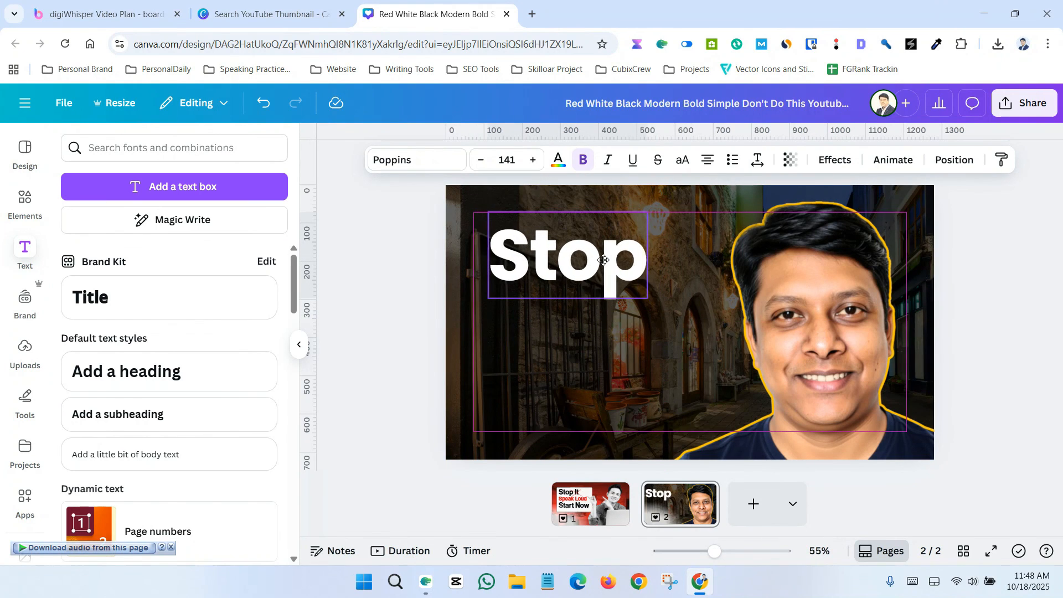
{"action": "left_click", "coordinate": [400, 281]}
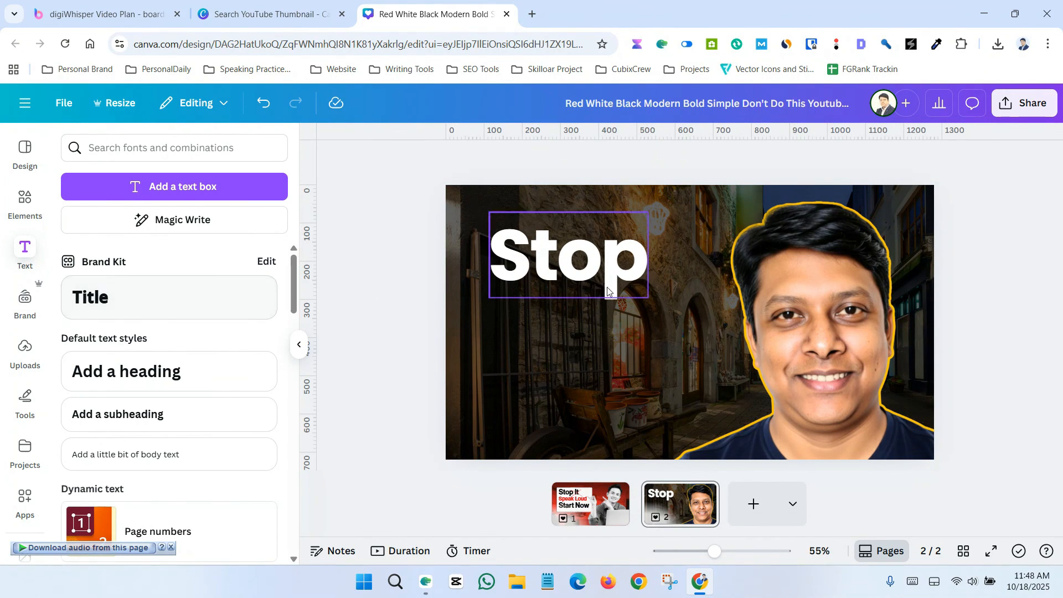
Step: Duplicate "Stop" directly below it and change the copy's text to "Now"
{"action": "left_click", "coordinate": [554, 266]}
{"action": "left_click_drag", "start_coordinate": [555, 266], "coordinate": [561, 330]}
{"action": "double_click", "coordinate": [562, 331]}
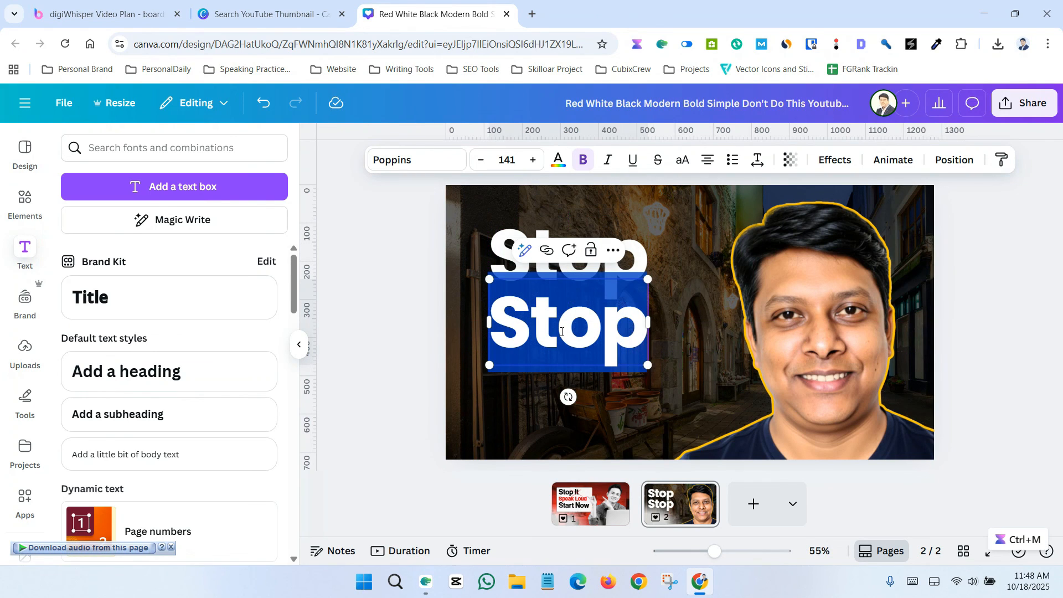
{"action": "type", "text": "Now"}
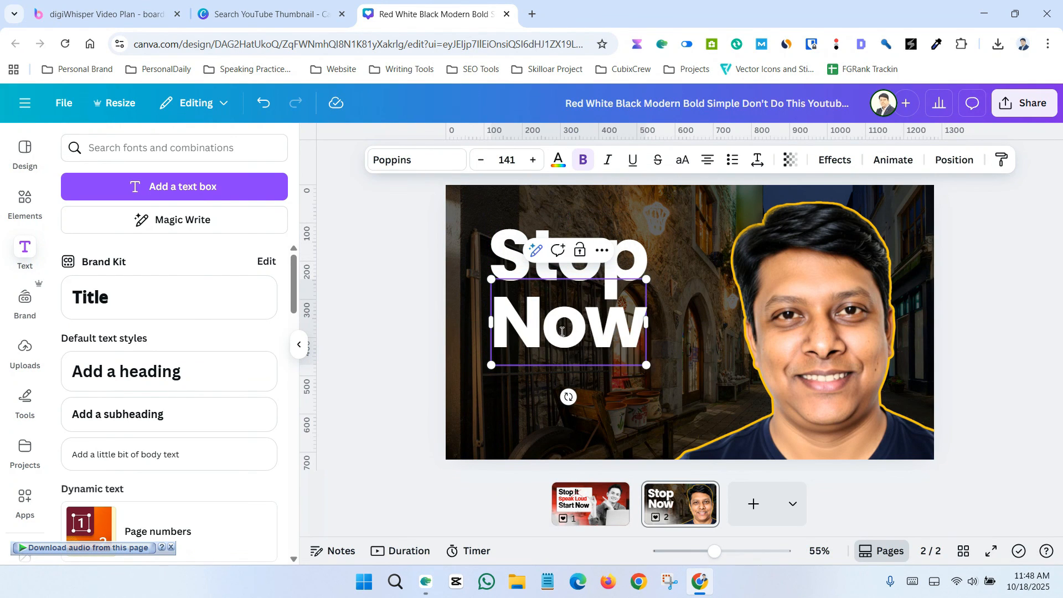
Step: Move "Now" slightly lower beneath "Stop"
{"action": "left_click", "coordinate": [404, 306]}
{"action": "left_click_drag", "start_coordinate": [553, 332], "coordinate": [555, 344]}
{"action": "left_click", "coordinate": [555, 343]}
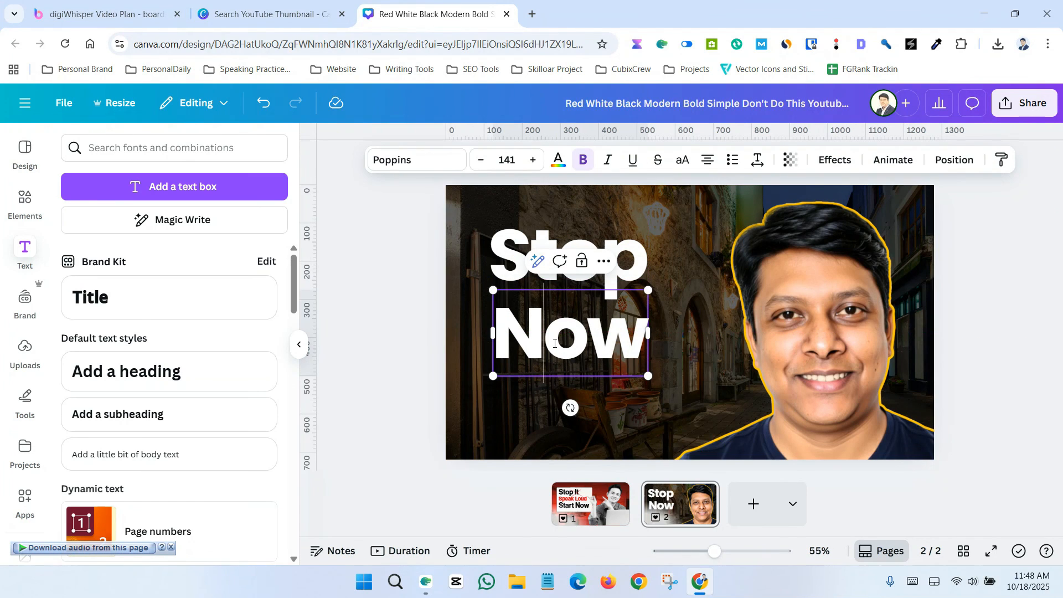
{"action": "left_click", "coordinate": [560, 162]}
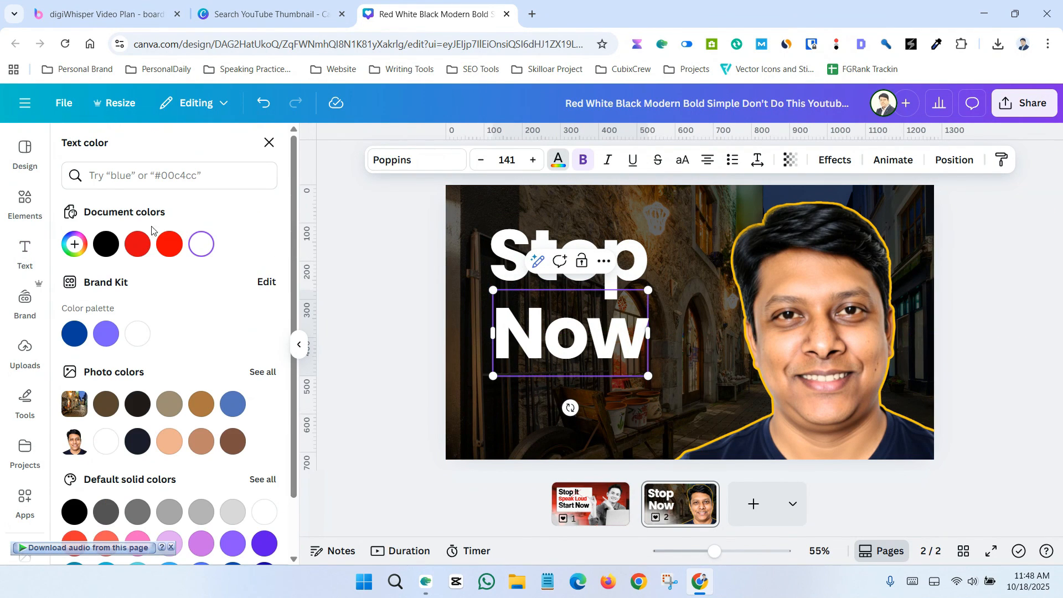
{"action": "left_click", "coordinate": [75, 245]}
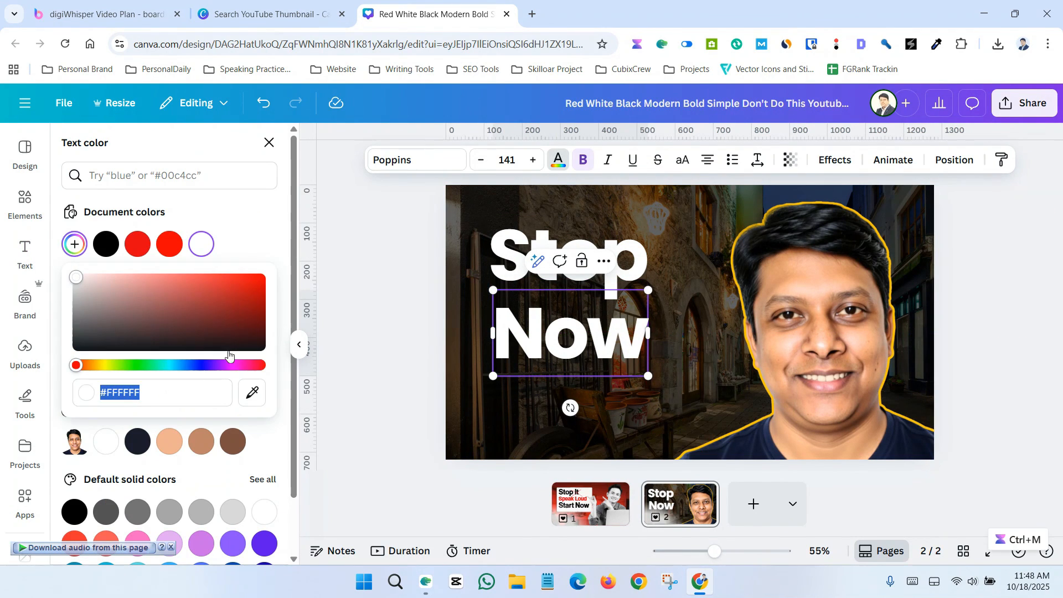
{"action": "left_click", "coordinate": [100, 366]}
{"action": "left_click_drag", "start_coordinate": [245, 287], "coordinate": [316, 258]}
{"action": "left_click", "coordinate": [387, 247]}
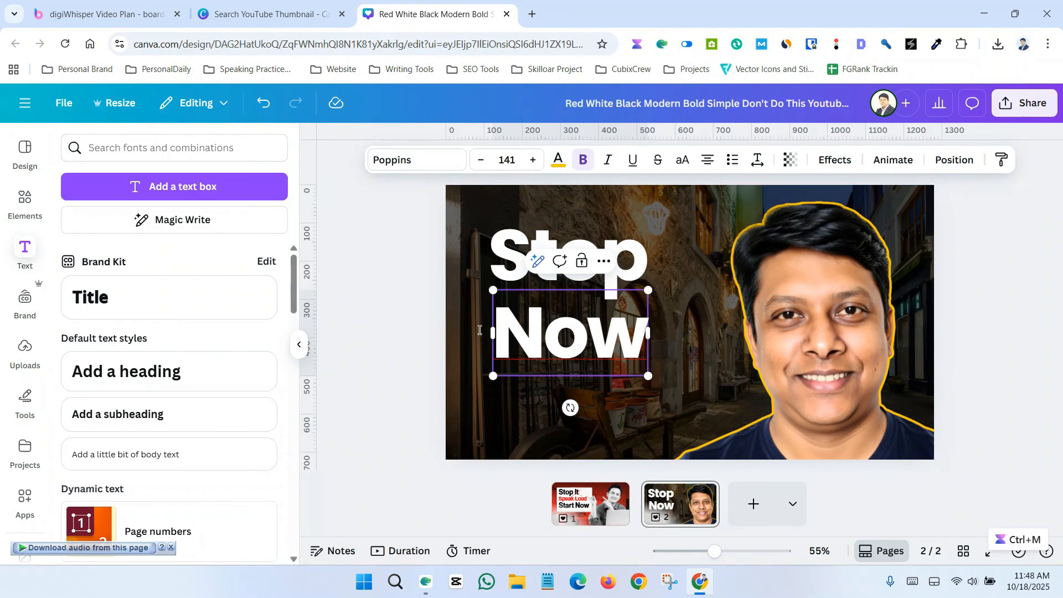
{"action": "left_click", "coordinate": [389, 294]}
Step: Color the "Now" text yellow #FFCF00
{"action": "left_click", "coordinate": [530, 328]}
{"action": "left_click", "coordinate": [559, 160]}
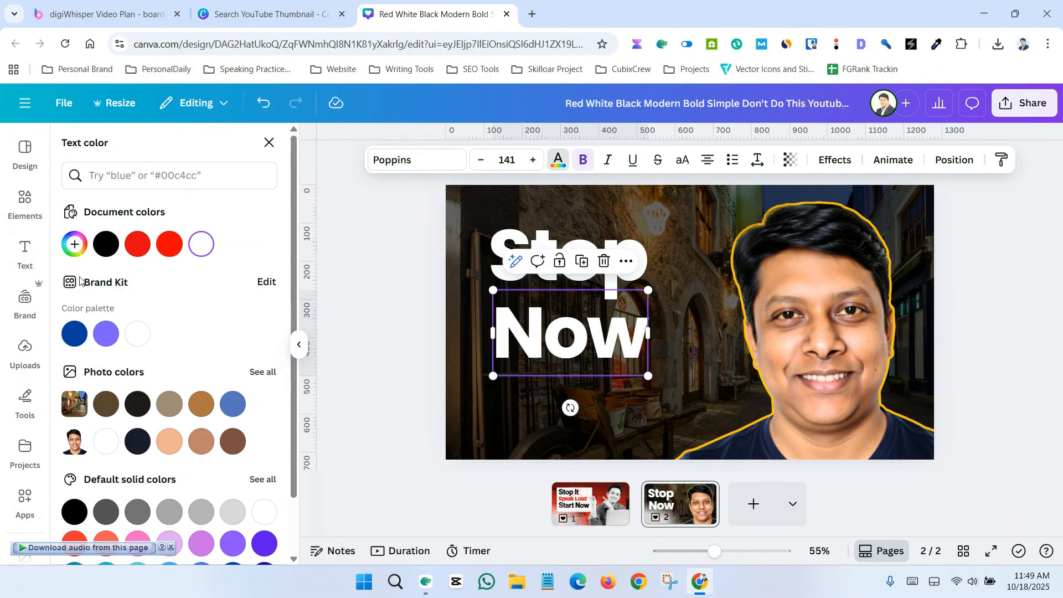
{"action": "left_click", "coordinate": [74, 245]}
{"action": "left_click_drag", "start_coordinate": [148, 333], "coordinate": [293, 254]}
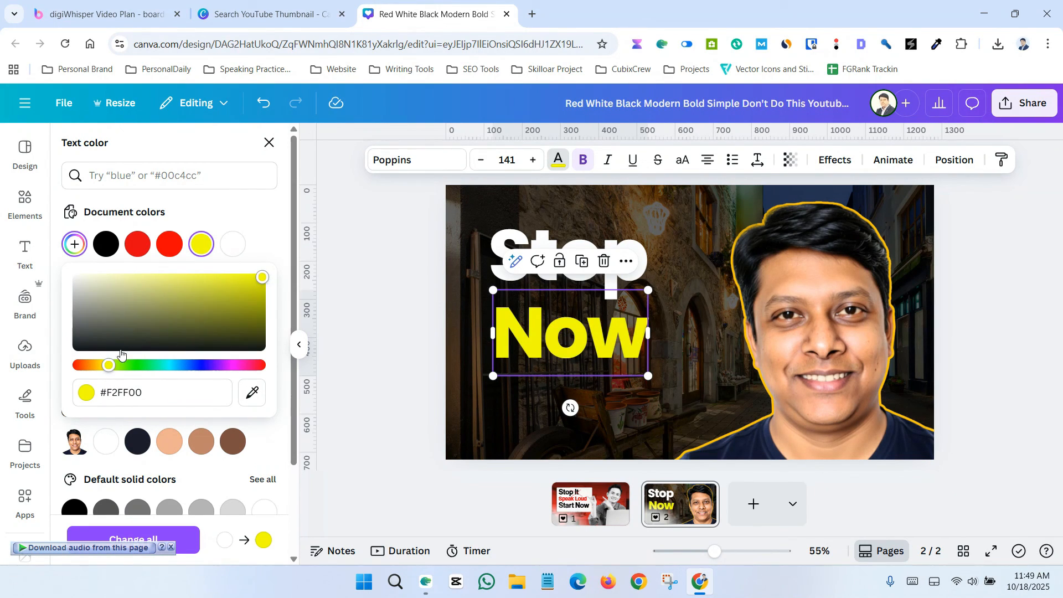
{"action": "left_click_drag", "start_coordinate": [108, 366], "coordinate": [100, 371]}
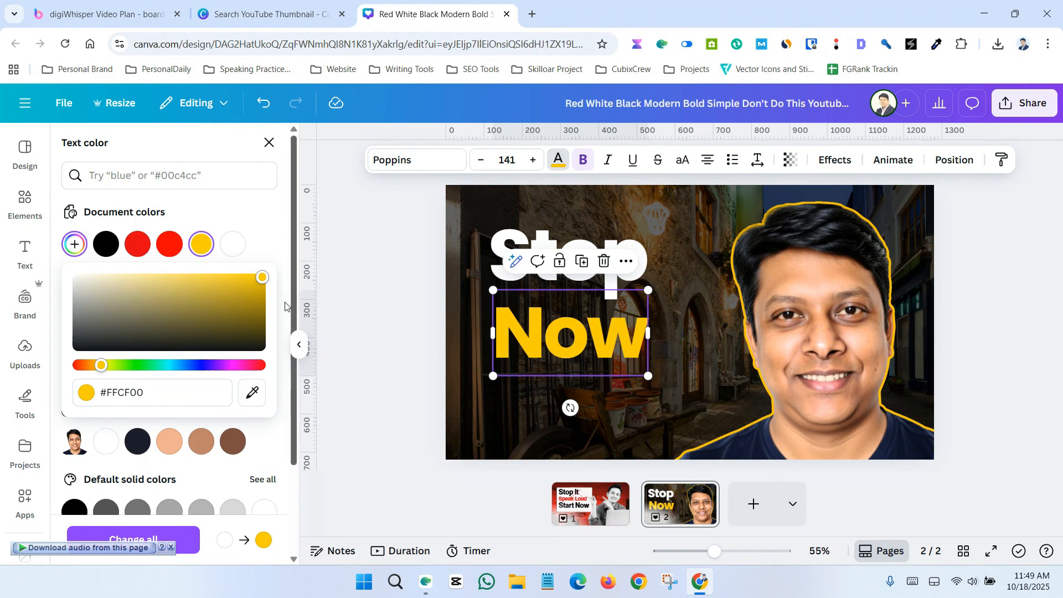
{"action": "left_click", "coordinate": [379, 285]}
{"action": "left_click", "coordinate": [390, 286]}
{"action": "left_click", "coordinate": [524, 322]}
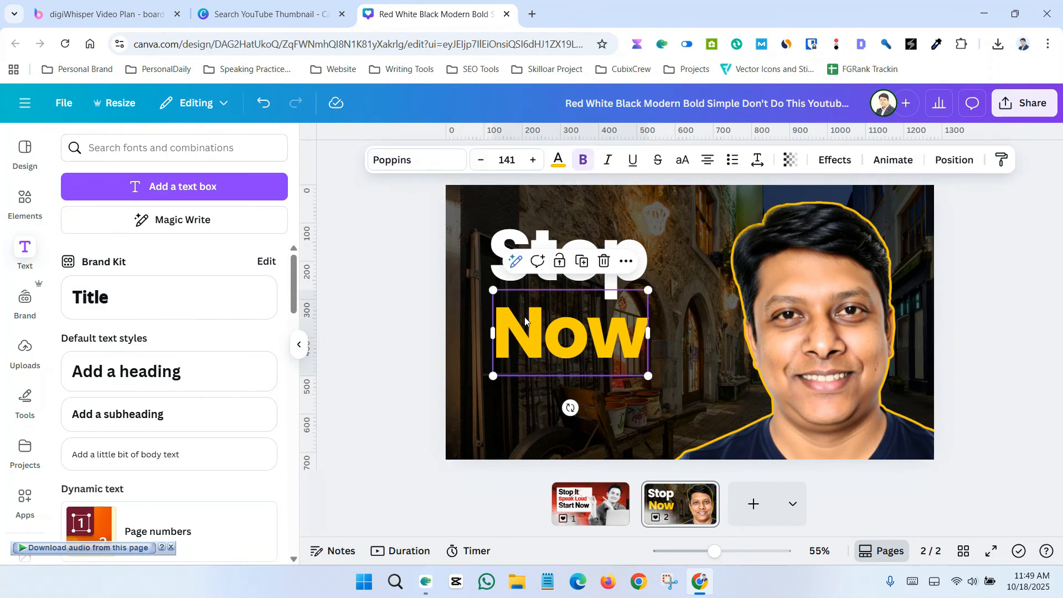
Step: Convert the "Now" text to uppercase and move it slightly lower beneath "Stop"
{"action": "double_click", "coordinate": [525, 322]}
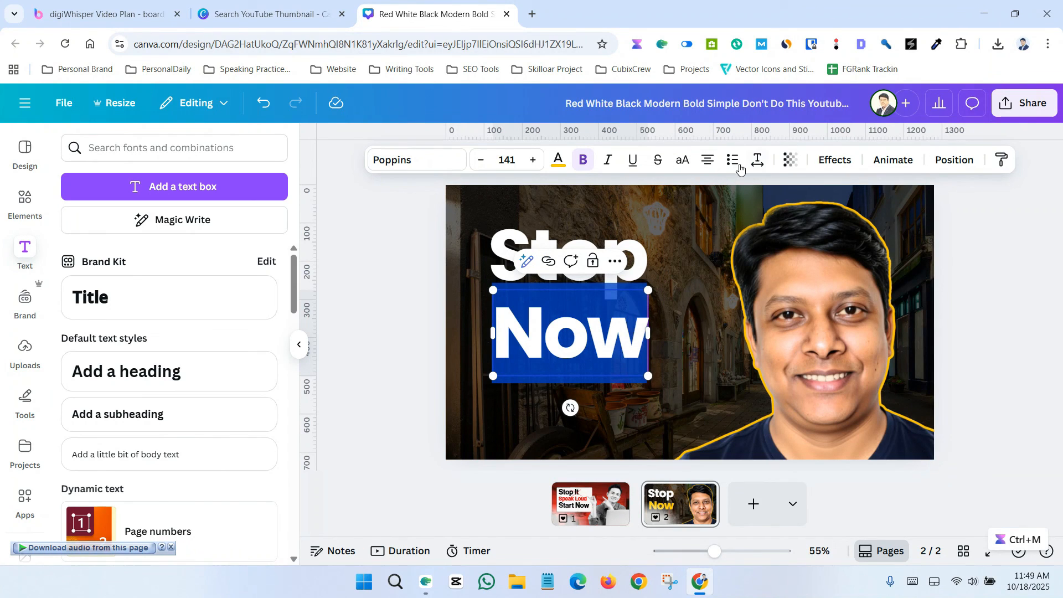
{"action": "left_click", "coordinate": [683, 166]}
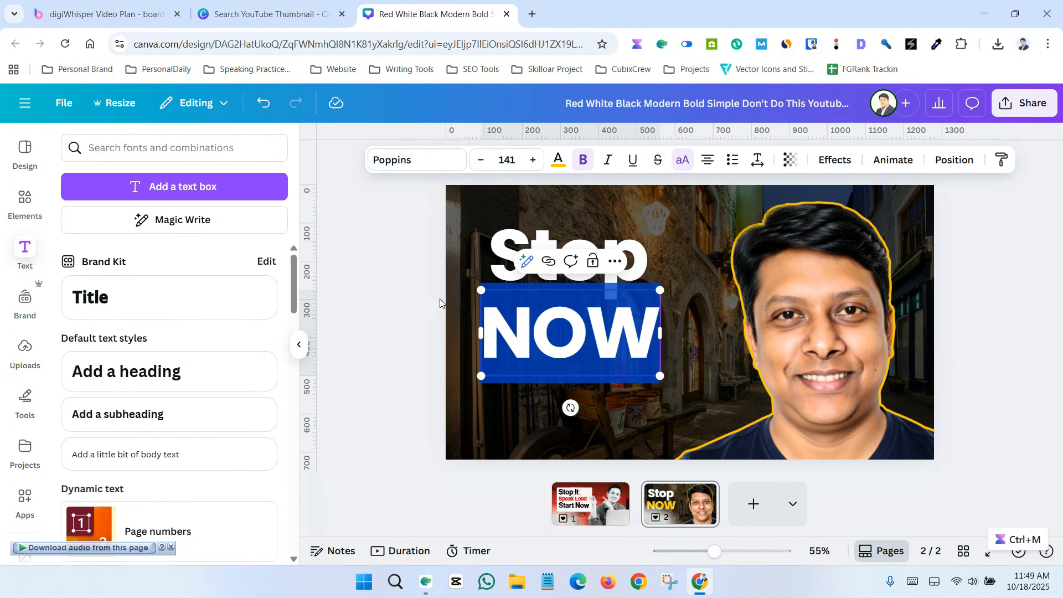
{"action": "left_click", "coordinate": [415, 307]}
{"action": "left_click_drag", "start_coordinate": [562, 347], "coordinate": [561, 354]}
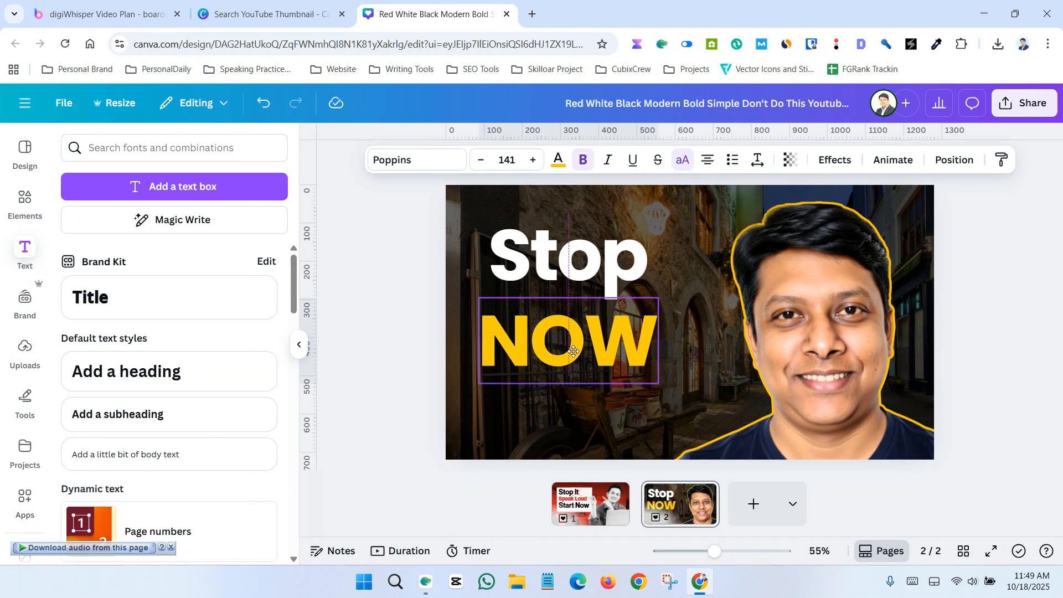
Step: Convert the "Stop" text to uppercase and nudge it slightly lower
{"action": "left_click", "coordinate": [522, 249]}
{"action": "left_click", "coordinate": [682, 160]}
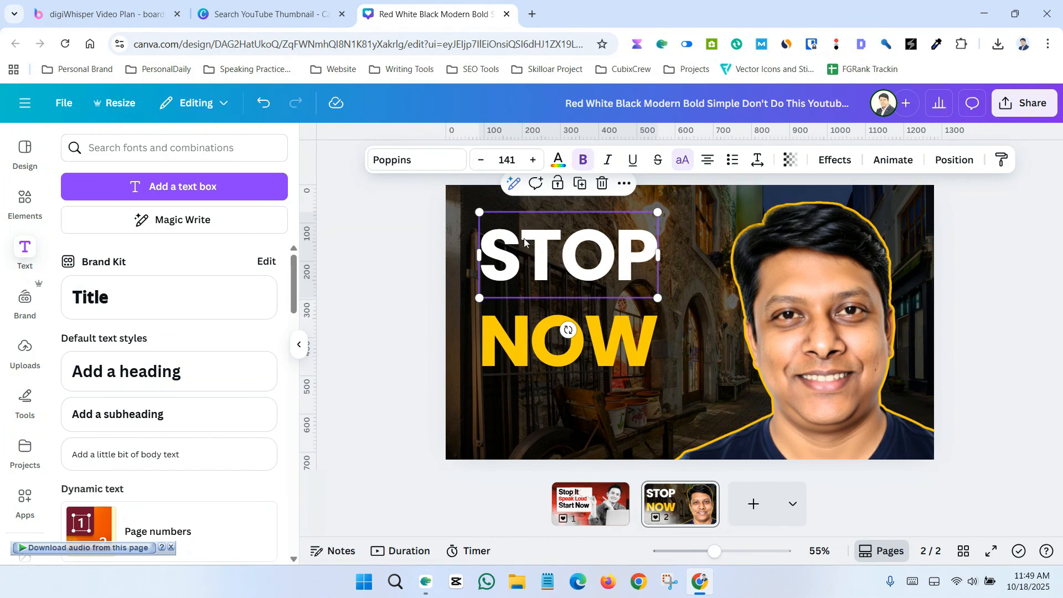
{"action": "left_click_drag", "start_coordinate": [588, 265], "coordinate": [589, 271]}
Step: Color the STOP text vivid red #ff0000
{"action": "left_click", "coordinate": [558, 160]}
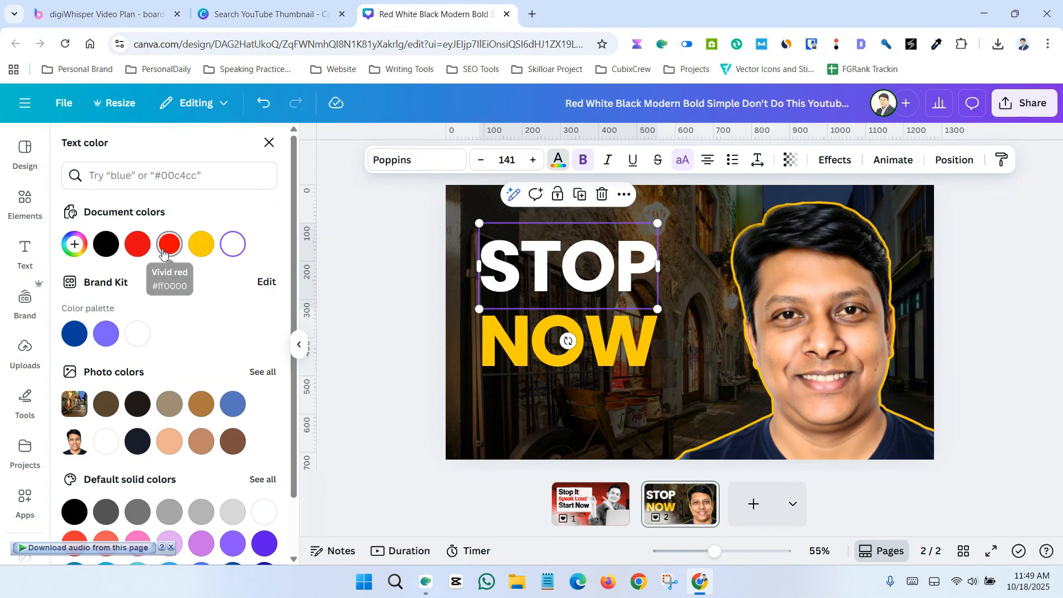
{"action": "left_click", "coordinate": [169, 243]}
{"action": "left_click", "coordinate": [376, 305]}
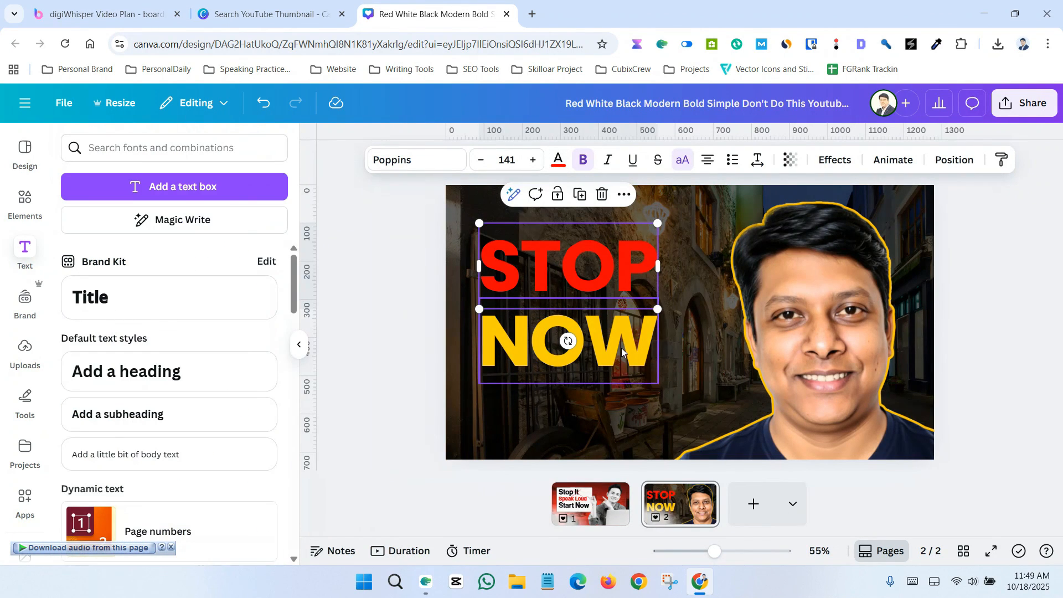
Step: Nudge NOW slightly to the right and STOP slightly lower to align the two words
{"action": "mouse_move", "coordinate": [625, 348]}
{"action": "left_mouse_down"}
{"action": "mouse_move", "coordinate": [632, 360]}
{"action": "mouse_move", "coordinate": [632, 349]}
{"action": "left_mouse_up"}
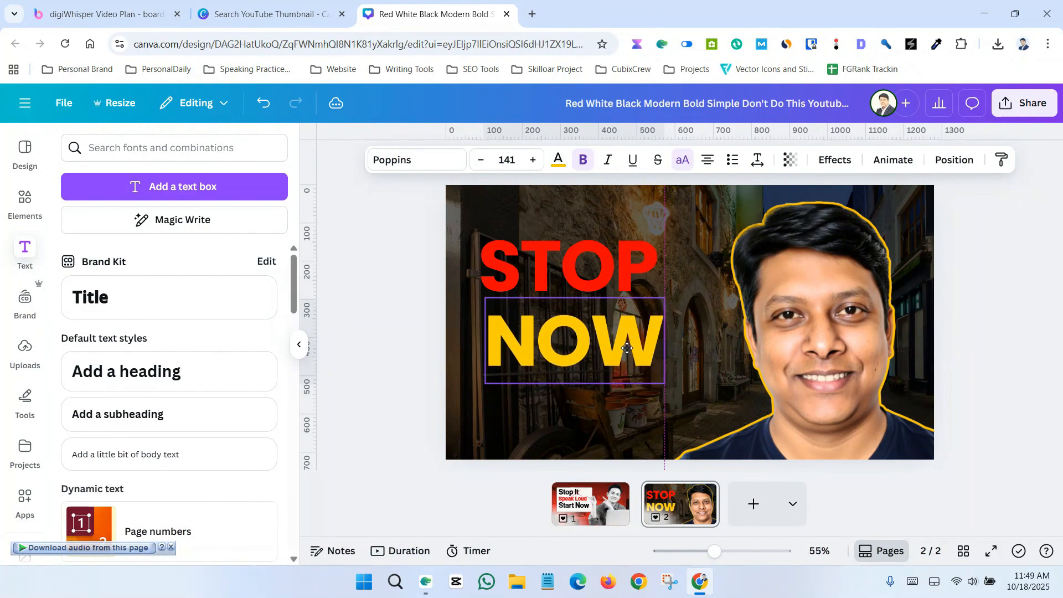
{"action": "left_click", "coordinate": [341, 262]}
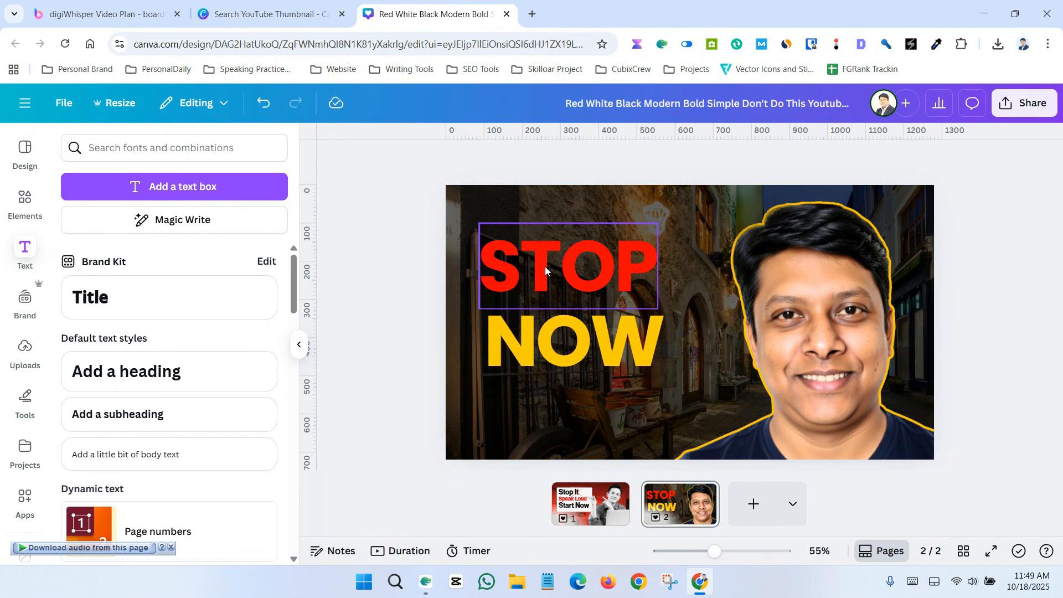
{"action": "left_click", "coordinate": [547, 274]}
{"action": "left_click", "coordinate": [396, 268]}
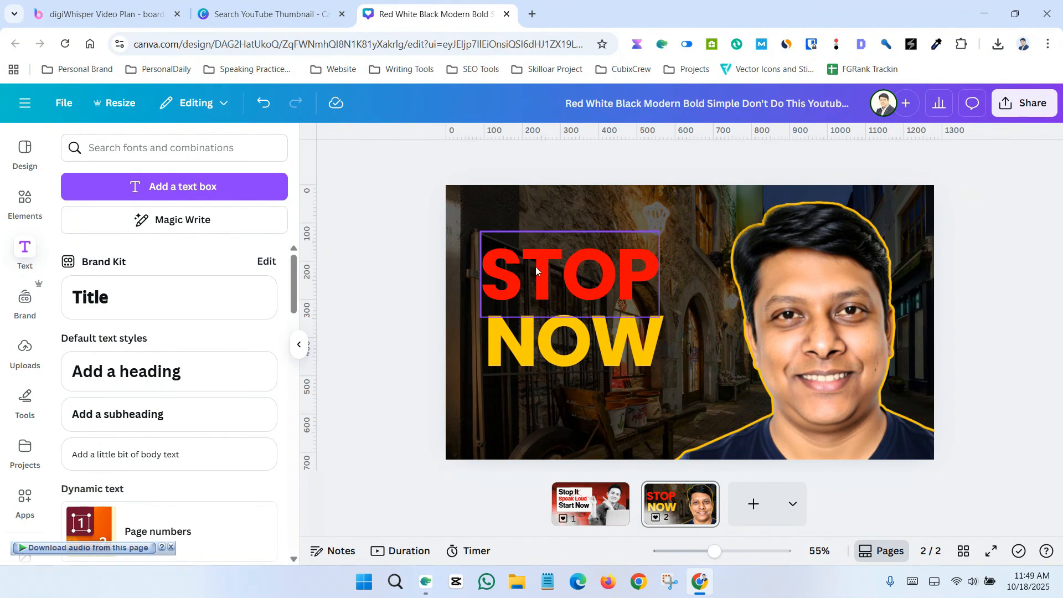
Step: Try a white Background effect behind STOP with roundness 9 and spread 5
{"action": "left_click", "coordinate": [545, 268]}
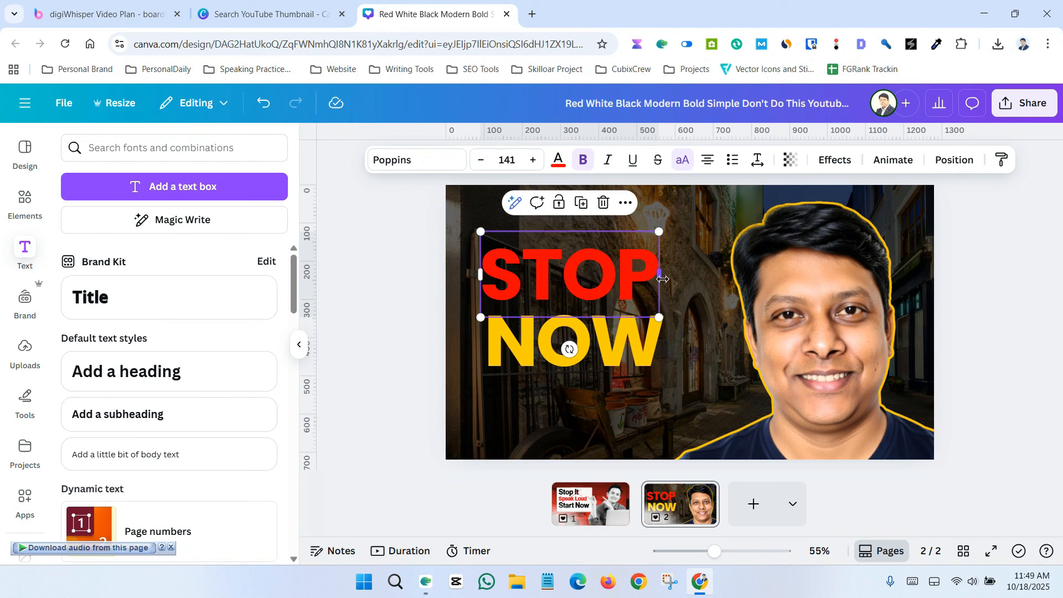
{"action": "left_click", "coordinate": [839, 161]}
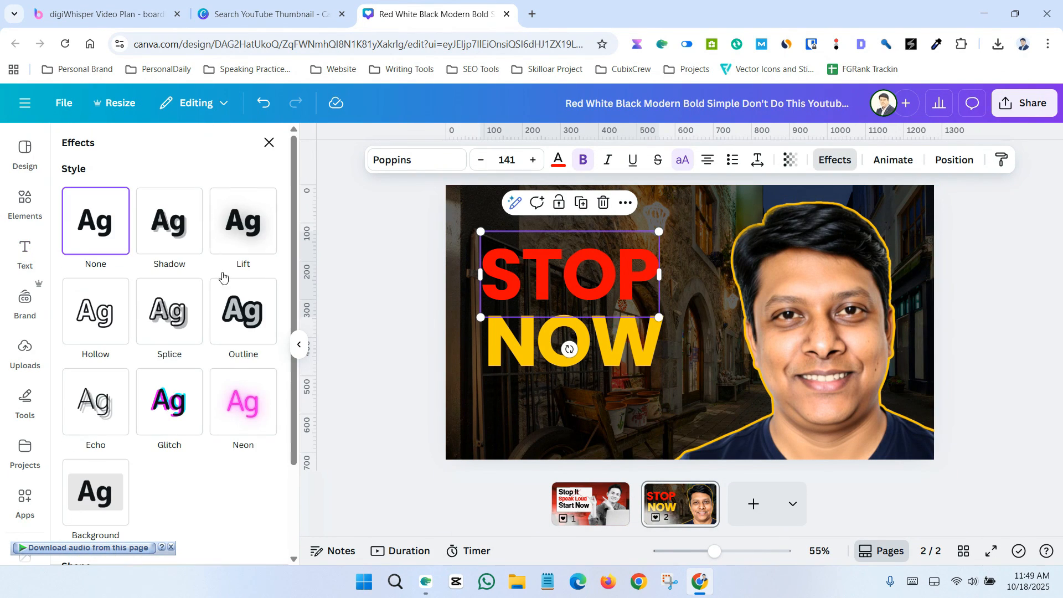
{"action": "scroll", "coordinate": [166, 377], "scroll_direction": "down", "scroll_amount": 2}
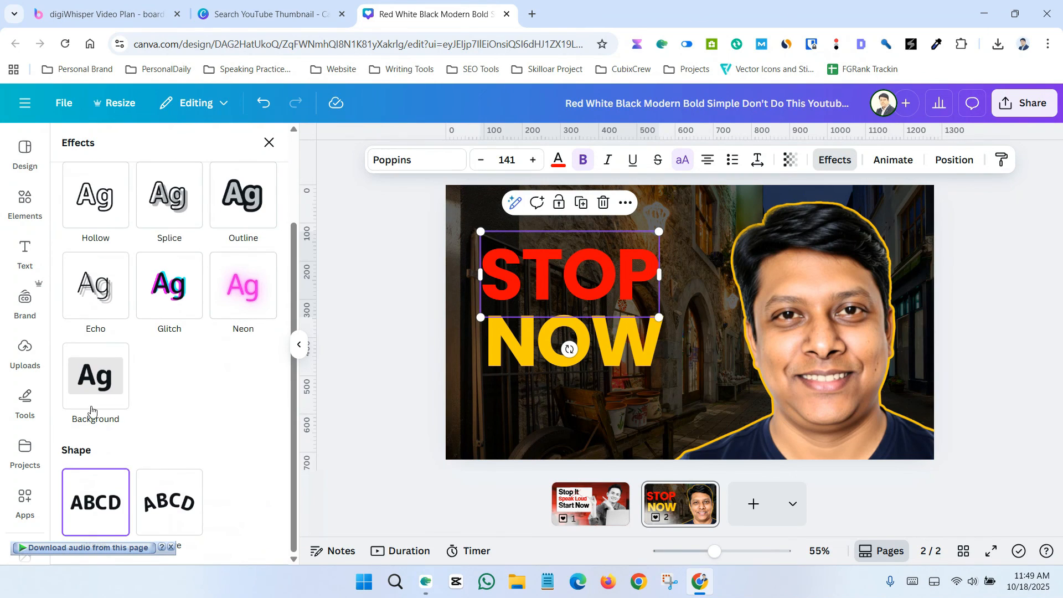
{"action": "left_click", "coordinate": [93, 389]}
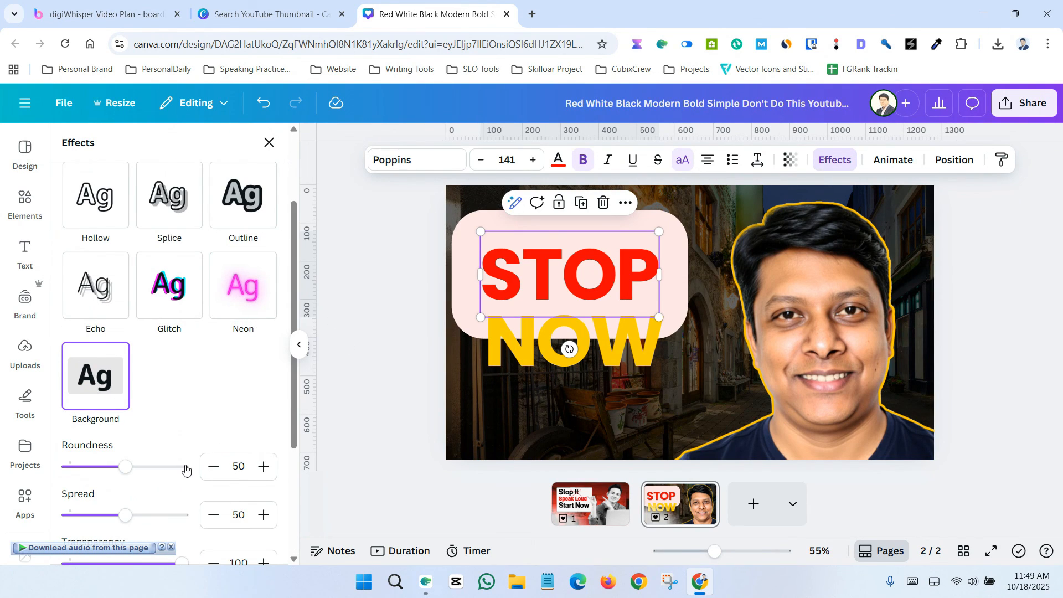
{"action": "scroll", "coordinate": [137, 392], "scroll_direction": "down", "scroll_amount": 2}
{"action": "left_click_drag", "start_coordinate": [125, 333], "coordinate": [87, 336]}
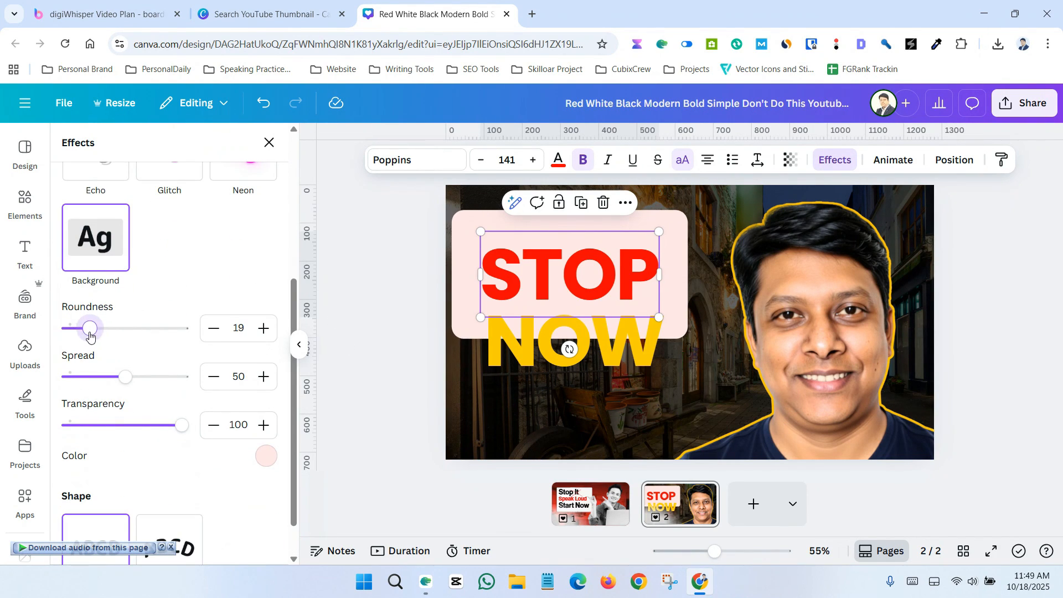
{"action": "left_click_drag", "start_coordinate": [129, 386], "coordinate": [82, 384]}
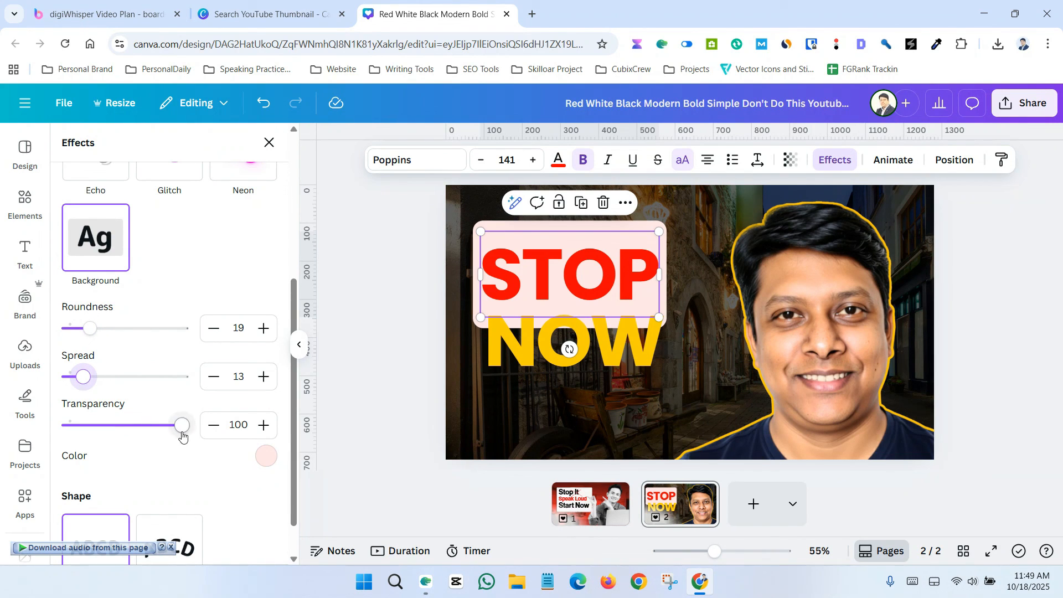
{"action": "mouse_move", "coordinate": [181, 436]}
{"action": "left_mouse_down"}
{"action": "mouse_move", "coordinate": [105, 435]}
{"action": "mouse_move", "coordinate": [192, 434]}
{"action": "left_mouse_up"}
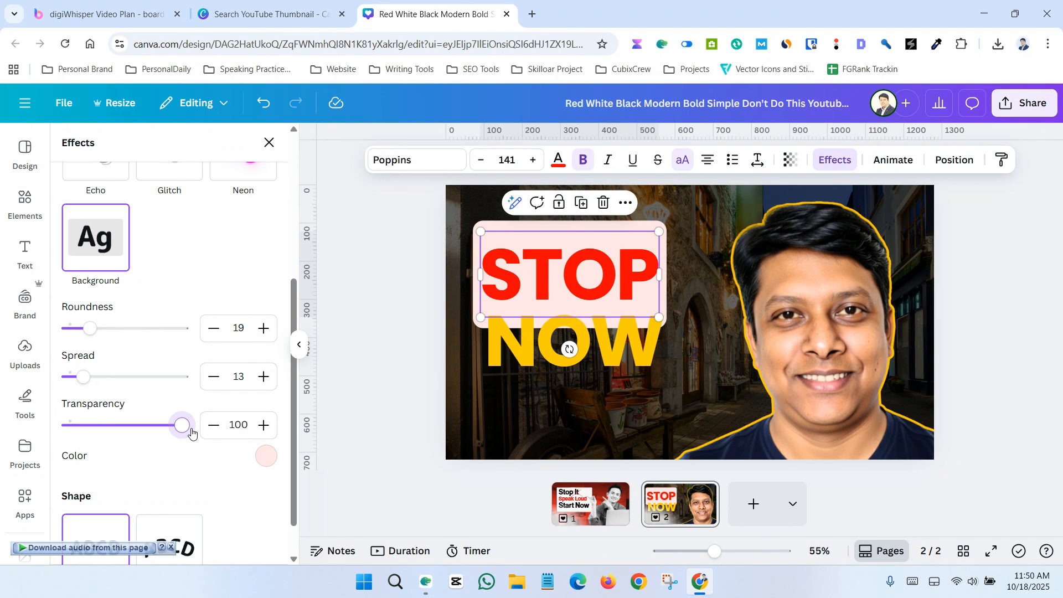
{"action": "left_click", "coordinate": [264, 456]}
{"action": "left_click", "coordinate": [72, 302]}
{"action": "key", "text": "ctrl+a"}
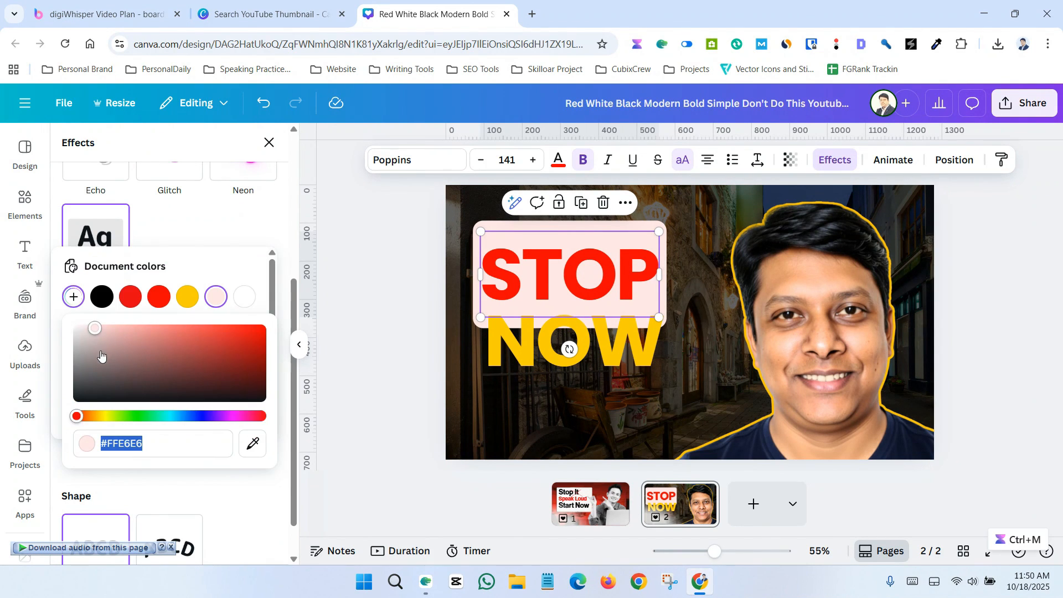
{"action": "left_click_drag", "start_coordinate": [98, 352], "coordinate": [30, 302]}
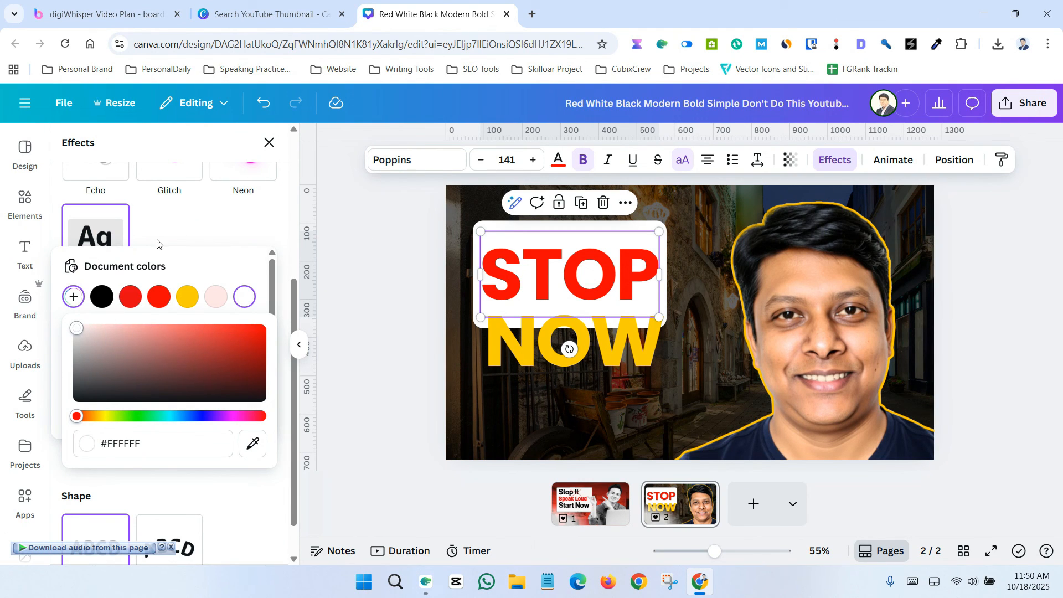
{"action": "left_click", "coordinate": [136, 239]}
{"action": "left_click_drag", "start_coordinate": [84, 331], "coordinate": [78, 333]}
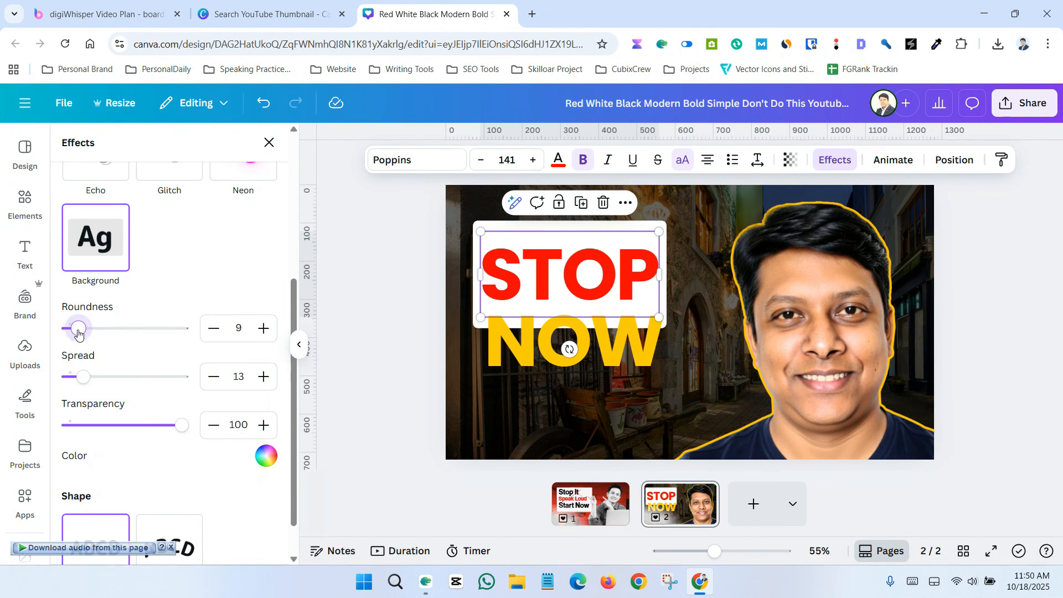
{"action": "mouse_move", "coordinate": [83, 381]}
{"action": "left_mouse_down"}
{"action": "mouse_move", "coordinate": [63, 378]}
{"action": "mouse_move", "coordinate": [74, 380]}
{"action": "left_mouse_up"}
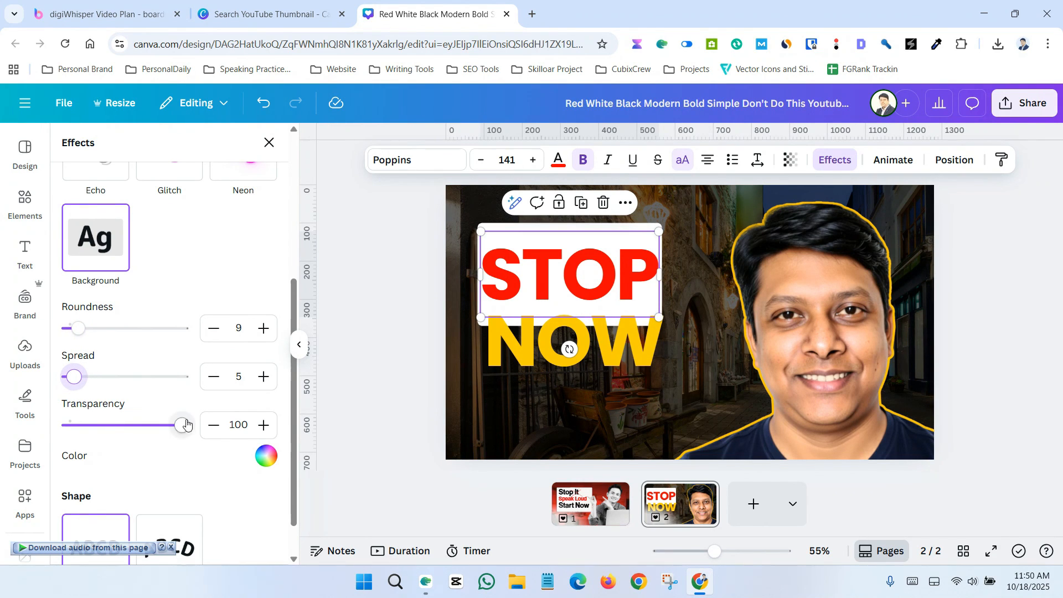
{"action": "scroll", "coordinate": [187, 425], "scroll_direction": "down", "scroll_amount": 1}
{"action": "scroll", "coordinate": [191, 418], "scroll_direction": "up", "scroll_amount": 1}
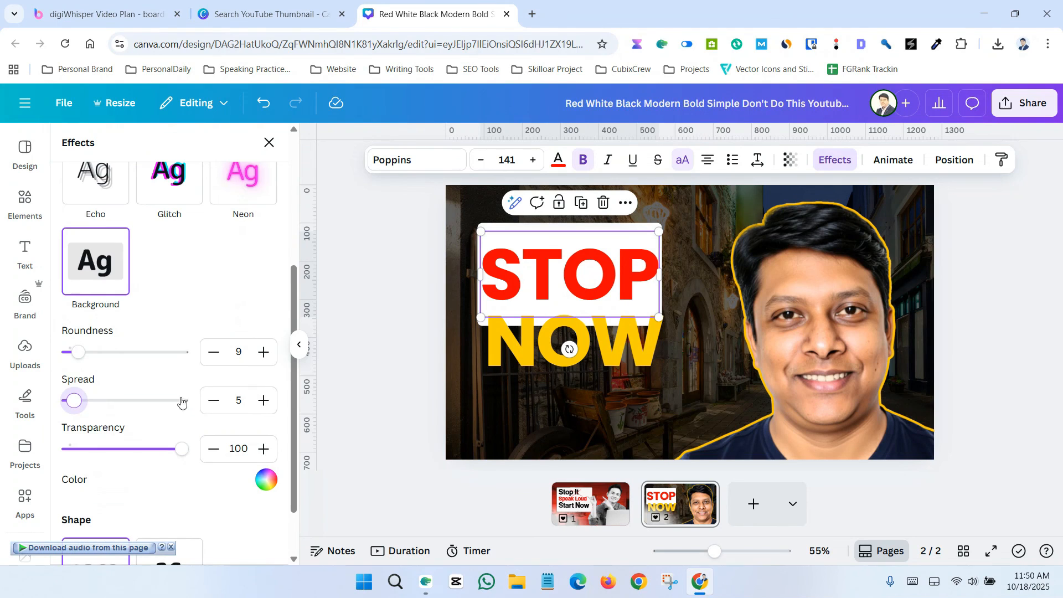
{"action": "scroll", "coordinate": [181, 401], "scroll_direction": "up", "scroll_amount": 4}
Step: Apply the Shadow effect to STOP, trying a white shadow color
{"action": "left_click", "coordinate": [173, 231]}
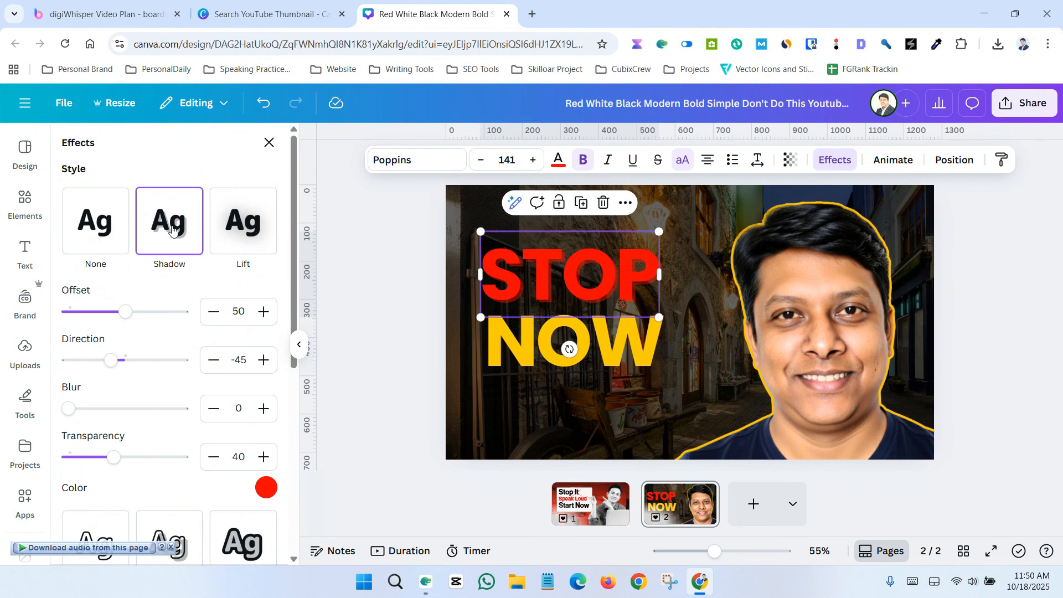
{"action": "left_click", "coordinate": [266, 488]}
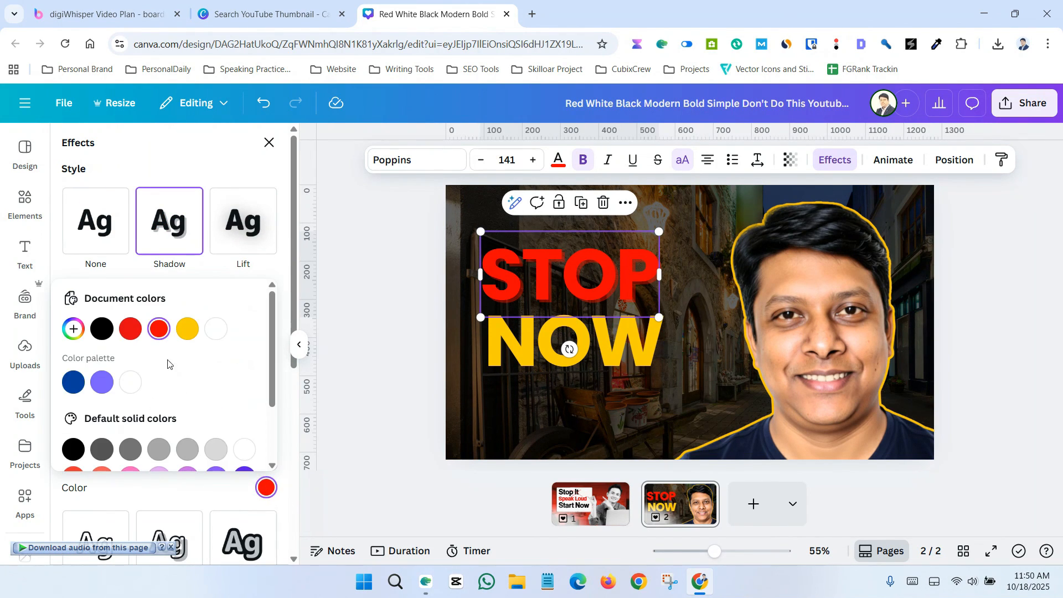
{"action": "scroll", "coordinate": [190, 340], "scroll_direction": "down", "scroll_amount": 2}
{"action": "scroll", "coordinate": [190, 340], "scroll_direction": "up", "scroll_amount": 2}
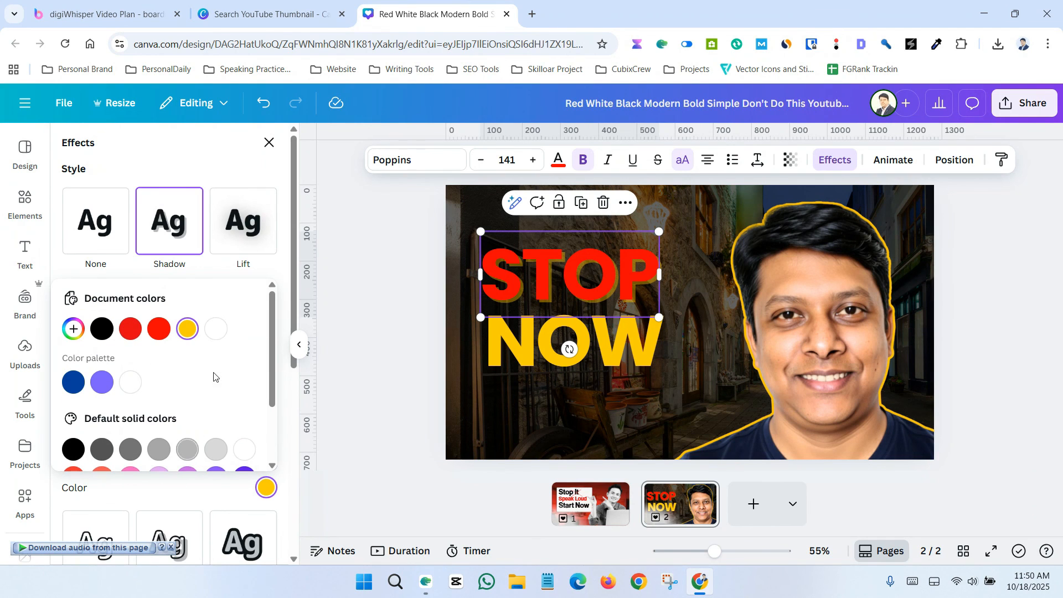
{"action": "left_click", "coordinate": [217, 330]}
{"action": "scroll", "coordinate": [183, 404], "scroll_direction": "down", "scroll_amount": 2}
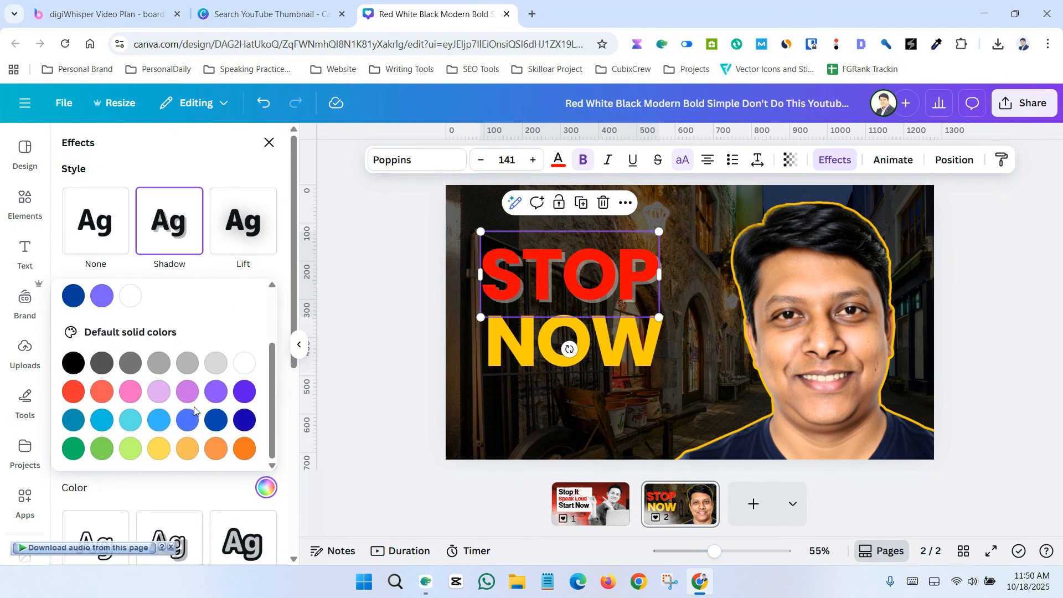
{"action": "scroll", "coordinate": [170, 396], "scroll_direction": "up", "scroll_amount": 2}
{"action": "left_click", "coordinate": [73, 329]}
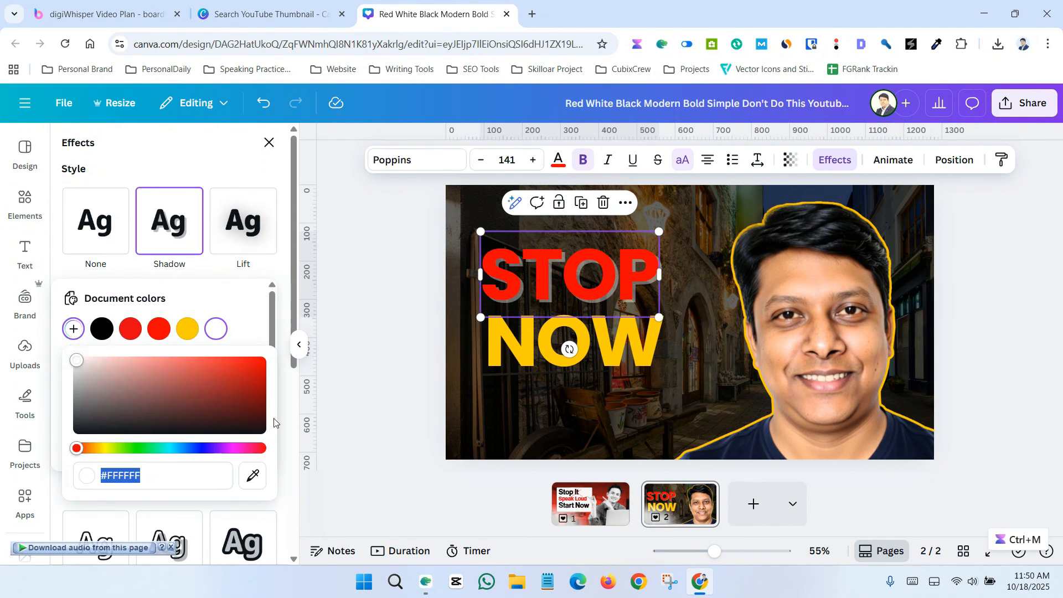
{"action": "scroll", "coordinate": [189, 252], "scroll_direction": "down", "scroll_amount": 2}
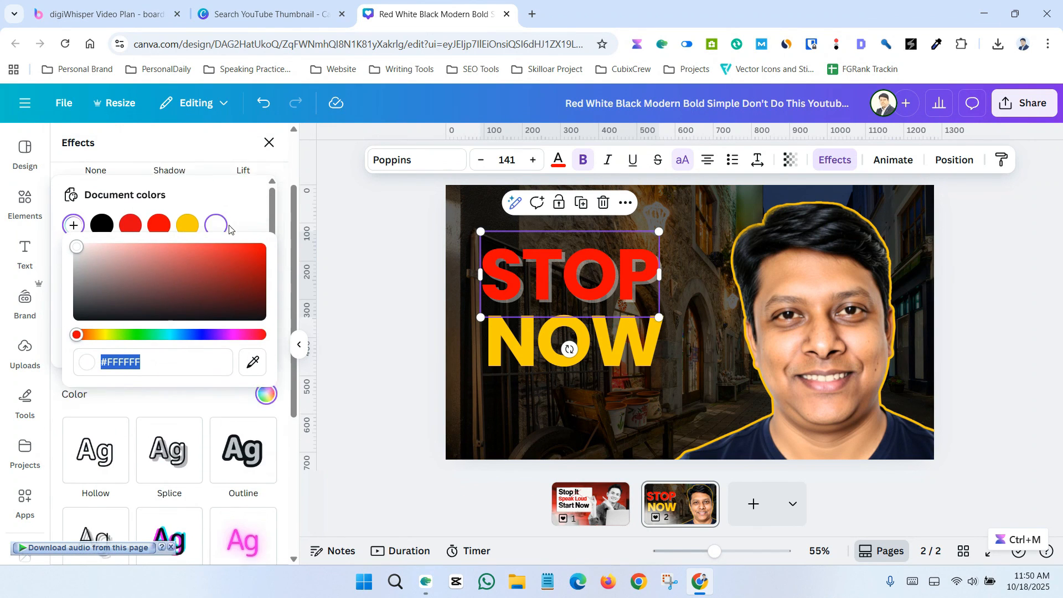
{"action": "scroll", "coordinate": [211, 266], "scroll_direction": "up", "scroll_amount": 1}
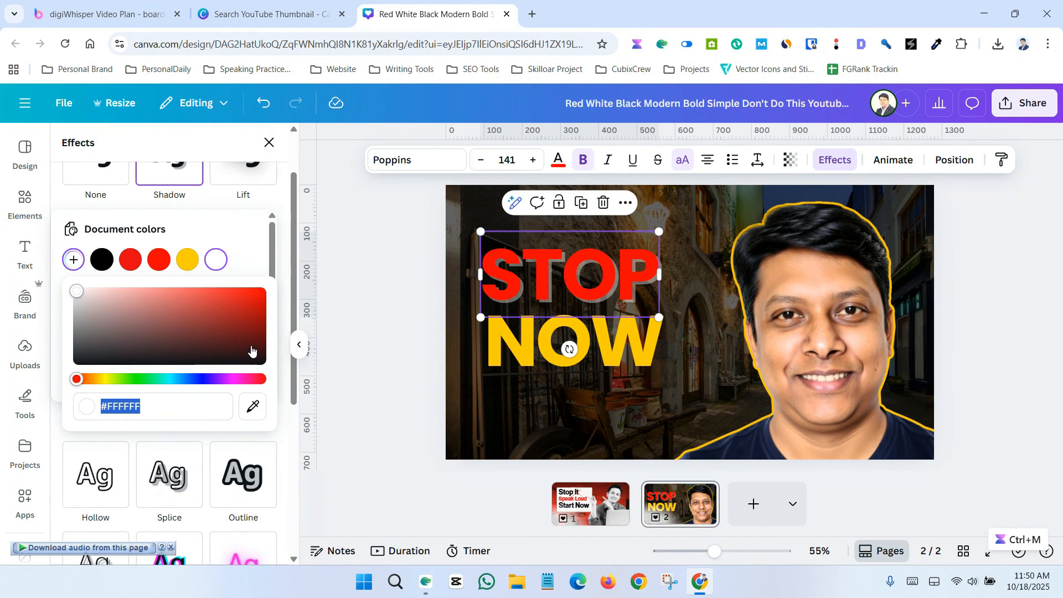
{"action": "left_click", "coordinate": [118, 175]}
{"action": "left_click", "coordinate": [172, 176]}
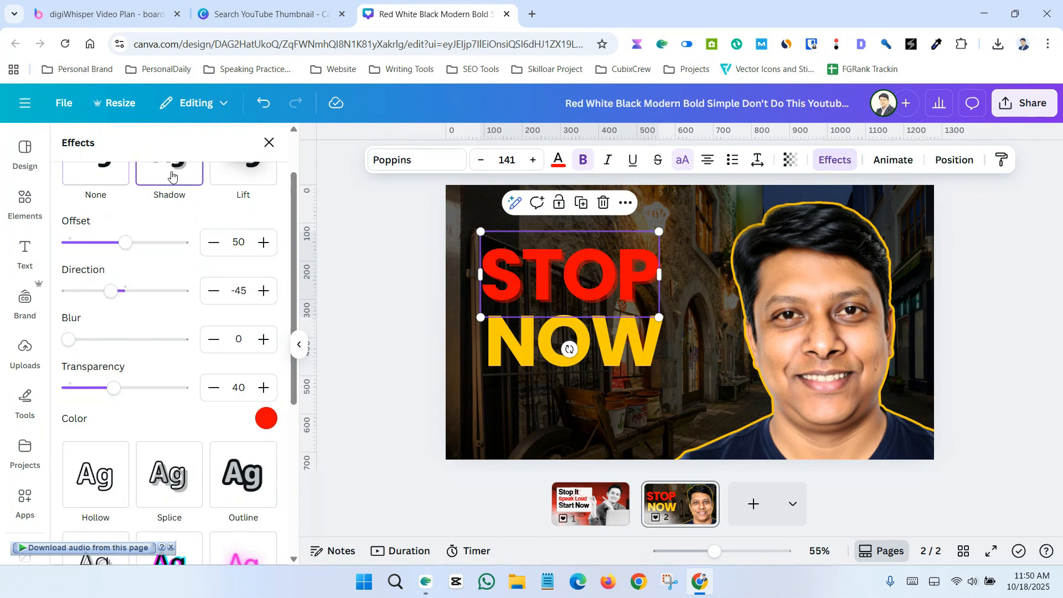
Step: Set the STOP shadow color to vivid red and its offset to 70
{"action": "scroll", "coordinate": [199, 346], "scroll_direction": "up", "scroll_amount": 1}
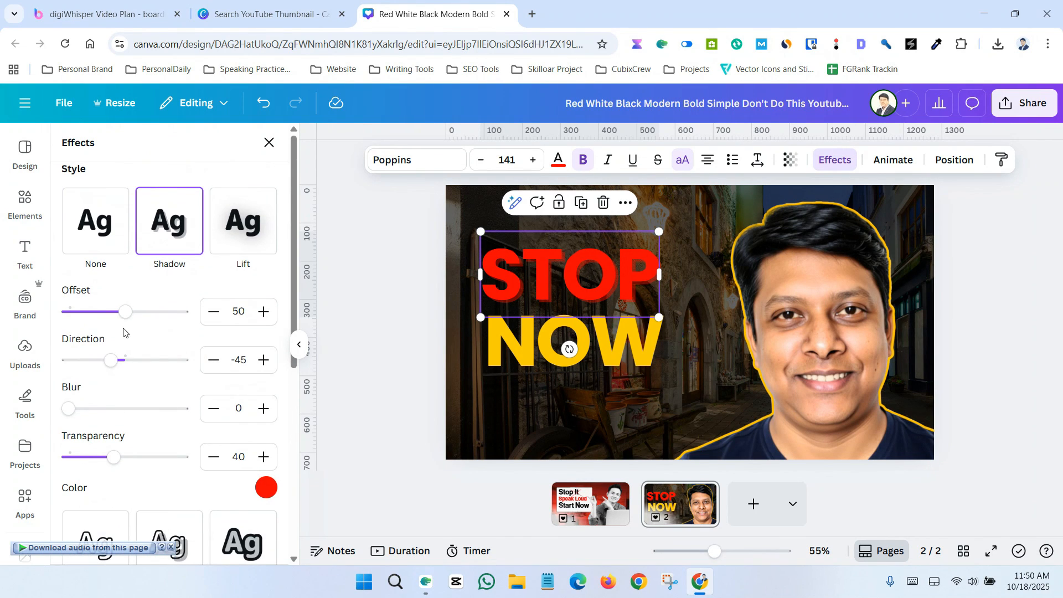
{"action": "left_click_drag", "start_coordinate": [130, 314], "coordinate": [123, 316]}
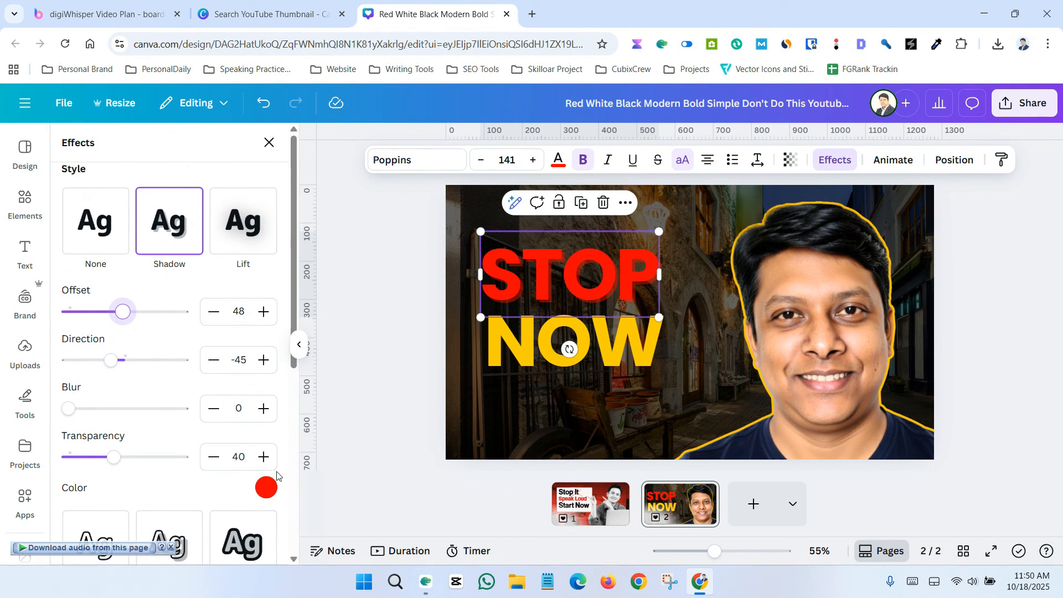
{"action": "left_click", "coordinate": [266, 487]}
{"action": "left_click", "coordinate": [221, 335]}
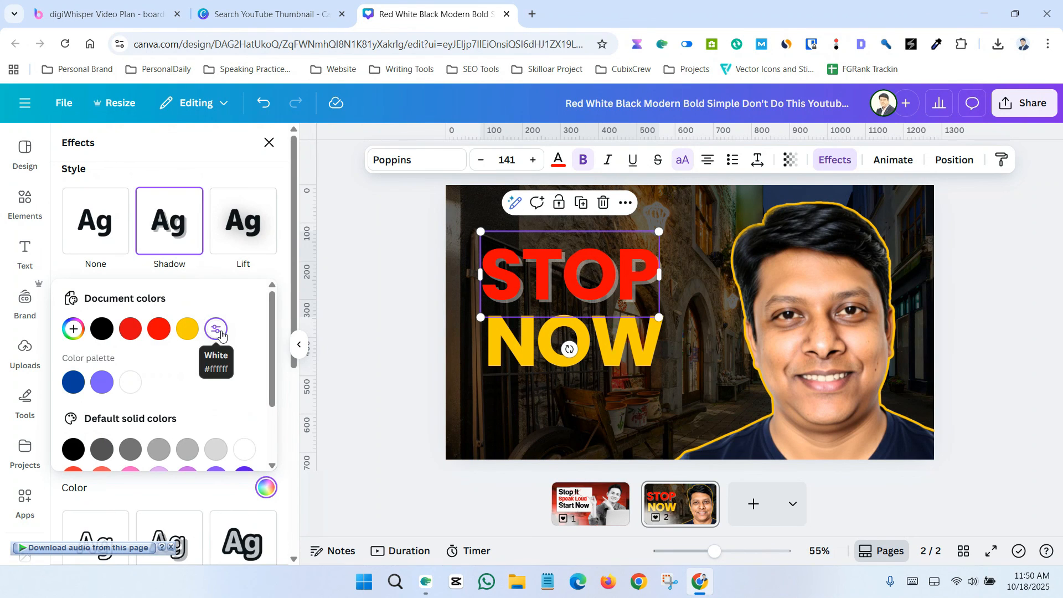
{"action": "scroll", "coordinate": [216, 354], "scroll_direction": "down", "scroll_amount": 3}
{"action": "scroll", "coordinate": [166, 343], "scroll_direction": "up", "scroll_amount": 3}
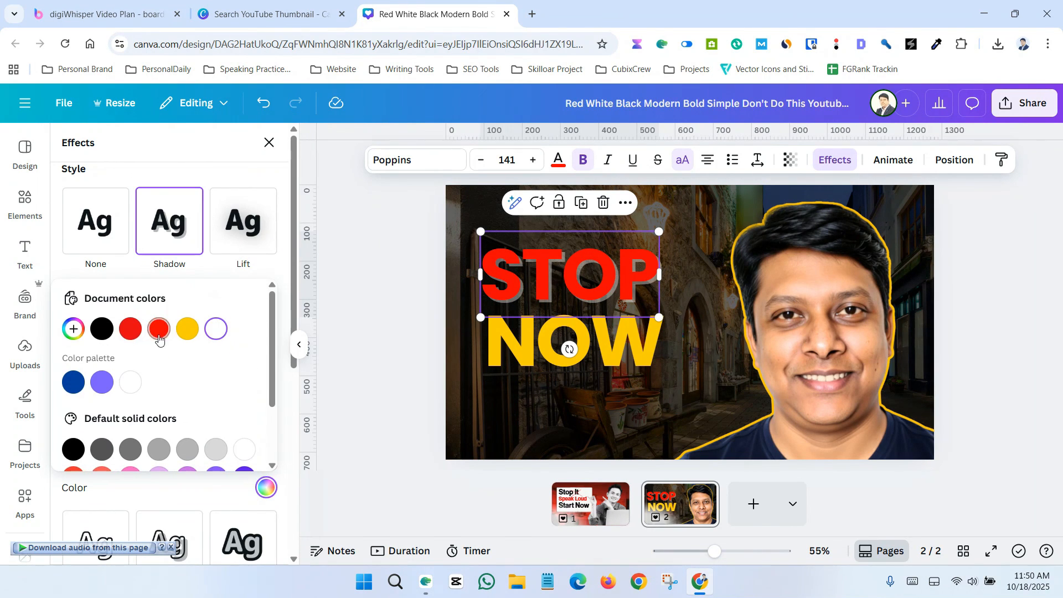
{"action": "left_click", "coordinate": [160, 340]}
{"action": "scroll", "coordinate": [219, 368], "scroll_direction": "down", "scroll_amount": 3}
{"action": "scroll", "coordinate": [220, 372], "scroll_direction": "up", "scroll_amount": 3}
{"action": "left_click", "coordinate": [176, 242]}
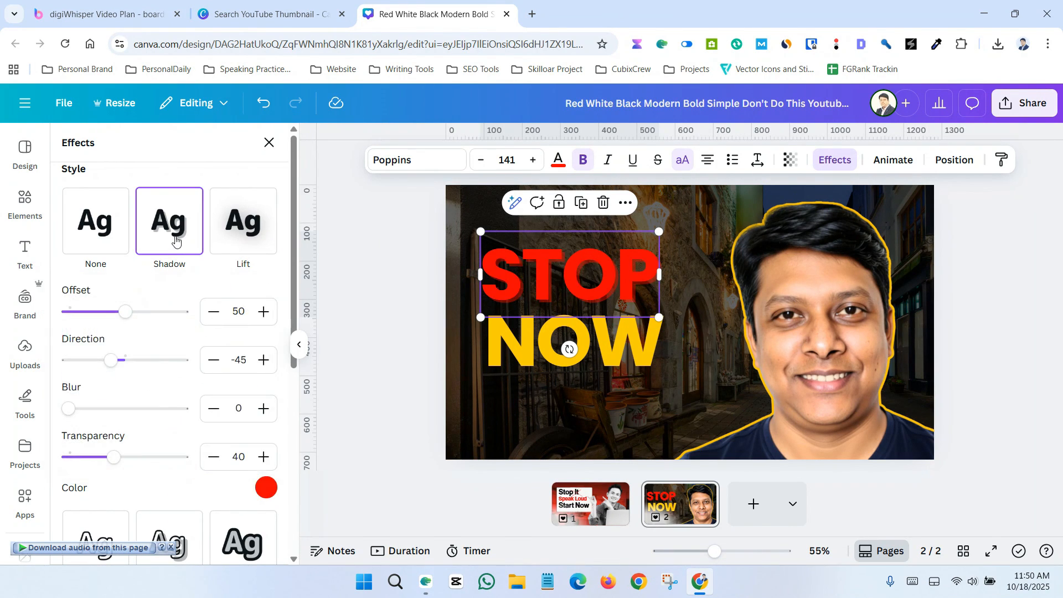
{"action": "left_click_drag", "start_coordinate": [126, 313], "coordinate": [155, 314]}
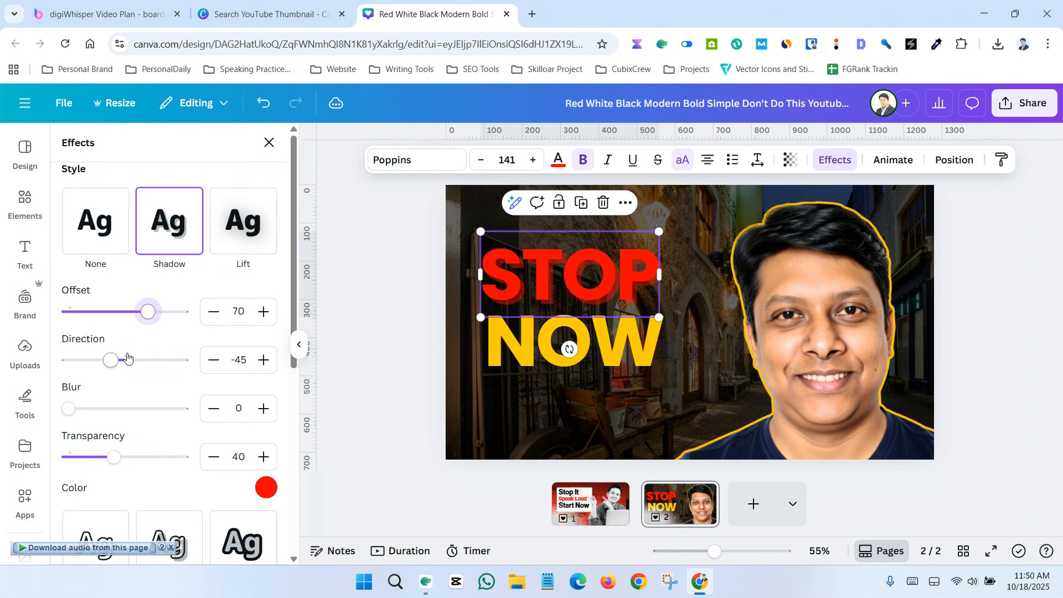
Step: Set the STOP shadow direction to -82, transparency to 52 and shadow color to white
{"action": "left_click_drag", "start_coordinate": [115, 362], "coordinate": [100, 363]}
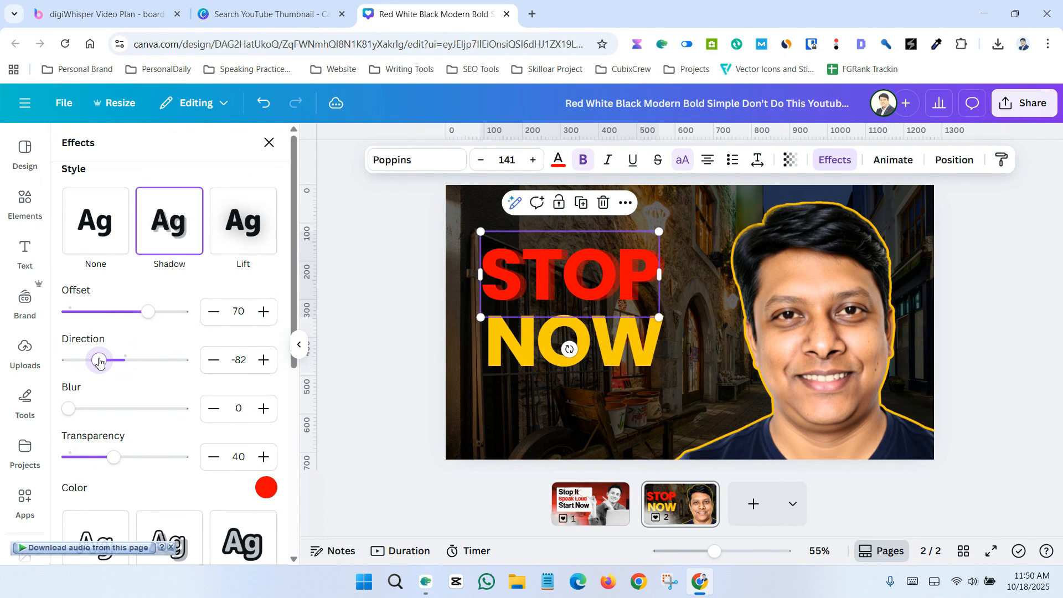
{"action": "mouse_move", "coordinate": [112, 457]}
{"action": "left_mouse_down"}
{"action": "mouse_move", "coordinate": [185, 457]}
{"action": "mouse_move", "coordinate": [83, 458]}
{"action": "mouse_move", "coordinate": [129, 455]}
{"action": "left_mouse_up"}
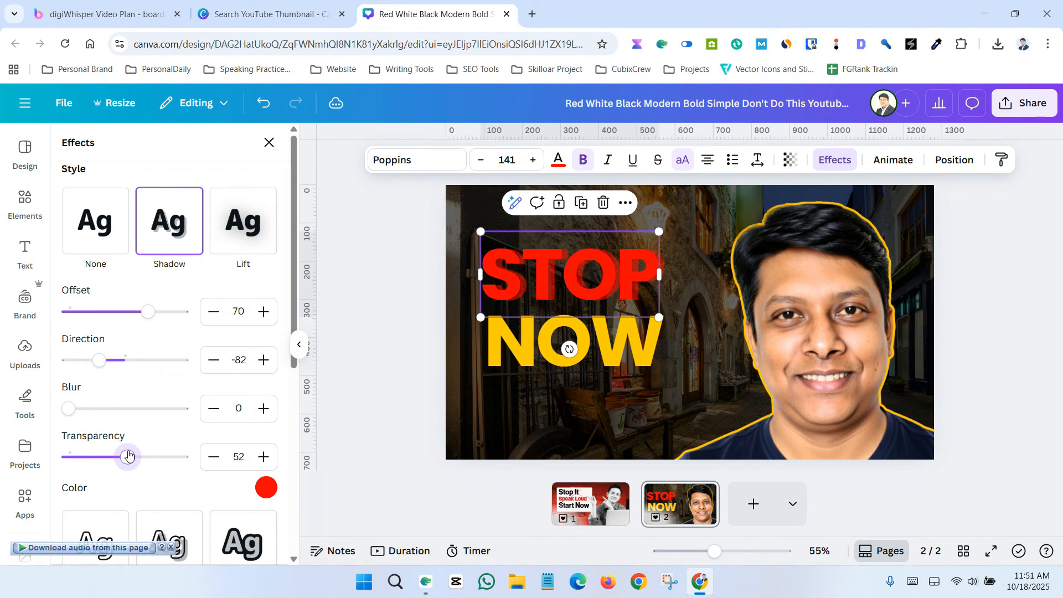
{"action": "scroll", "coordinate": [131, 346], "scroll_direction": "down", "scroll_amount": 3}
{"action": "left_click", "coordinate": [266, 348]}
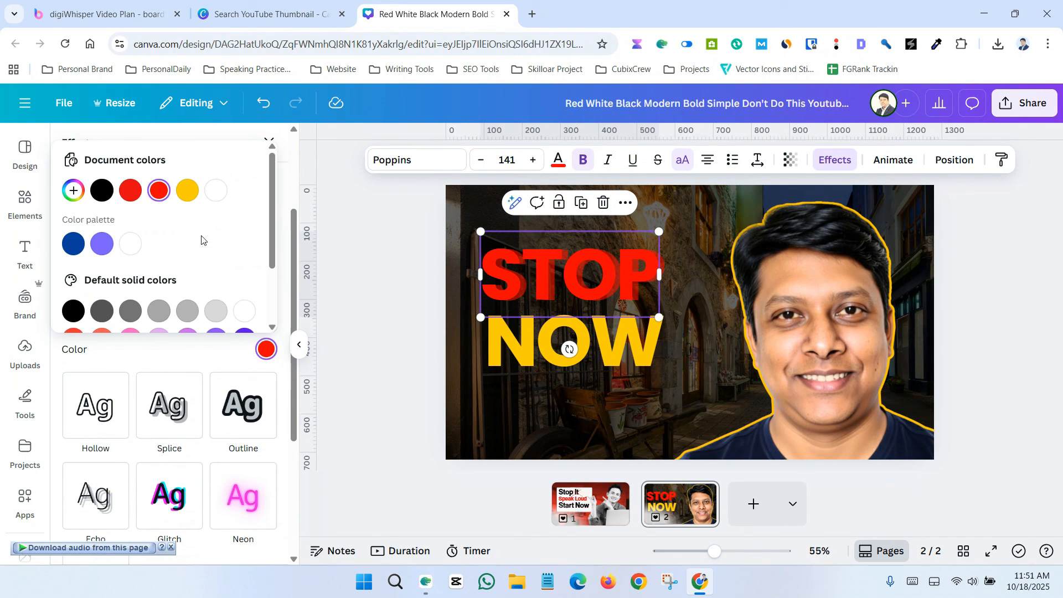
{"action": "left_click", "coordinate": [219, 192]}
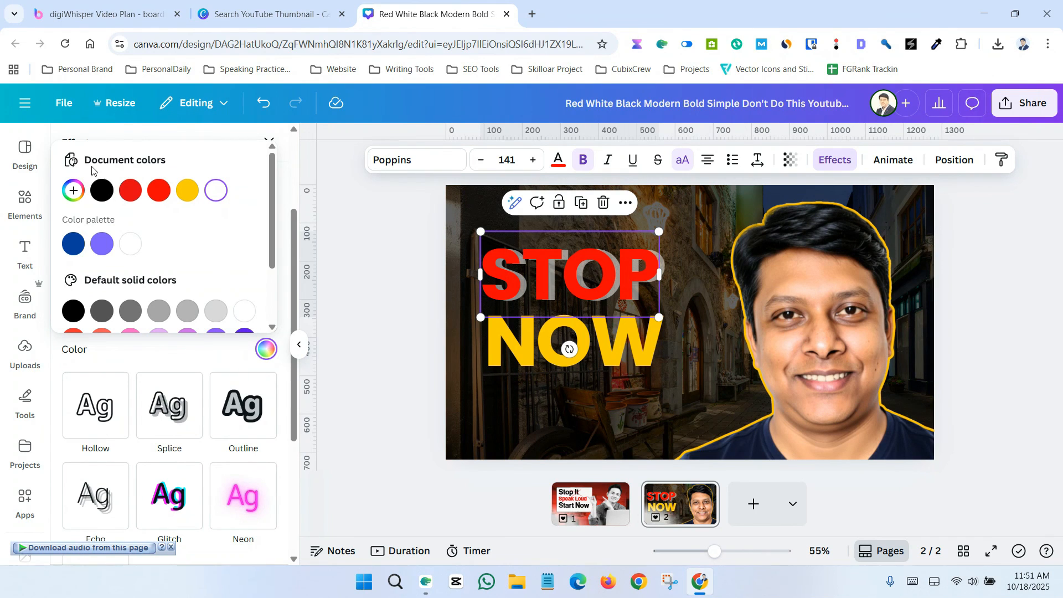
{"action": "scroll", "coordinate": [140, 323], "scroll_direction": "up", "scroll_amount": 3}
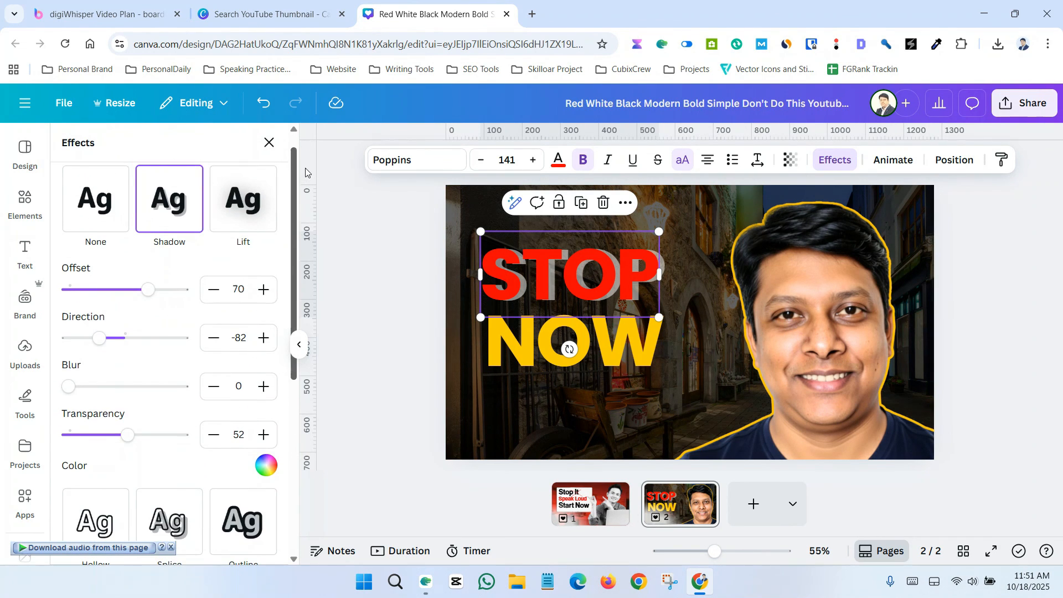
Step: Refine the STOP shadow to offset 41, direction -84, blur 10 and transparency 100
{"action": "mouse_move", "coordinate": [154, 292]}
{"action": "left_mouse_down"}
{"action": "mouse_move", "coordinate": [184, 288]}
{"action": "mouse_move", "coordinate": [152, 287]}
{"action": "left_mouse_up"}
{"action": "scroll", "coordinate": [133, 355], "scroll_direction": "down", "scroll_amount": 1}
{"action": "scroll", "coordinate": [171, 367], "scroll_direction": "up", "scroll_amount": 1}
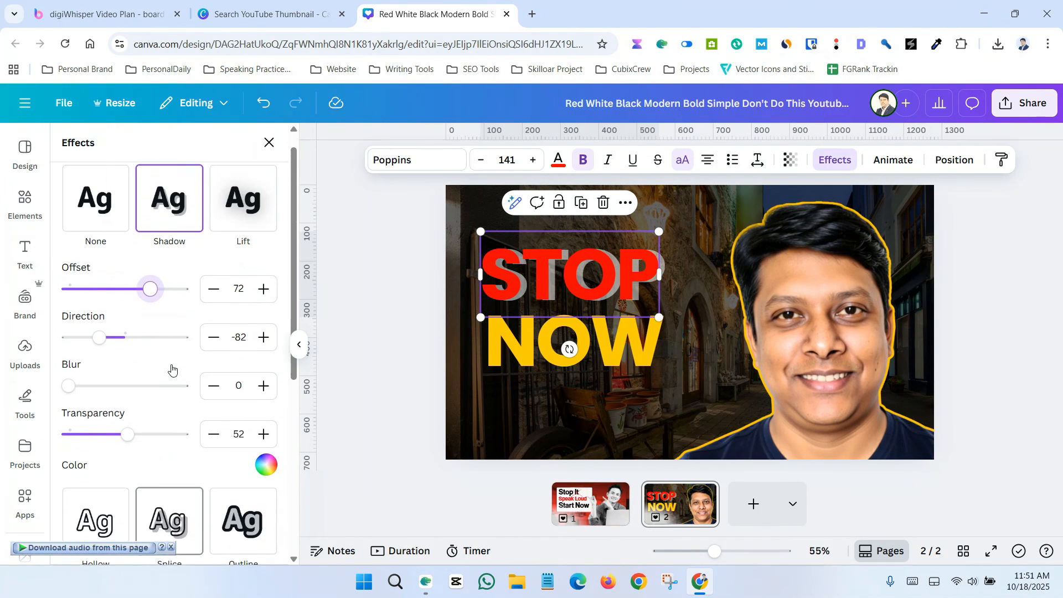
{"action": "left_click_drag", "start_coordinate": [130, 434], "coordinate": [185, 437]}
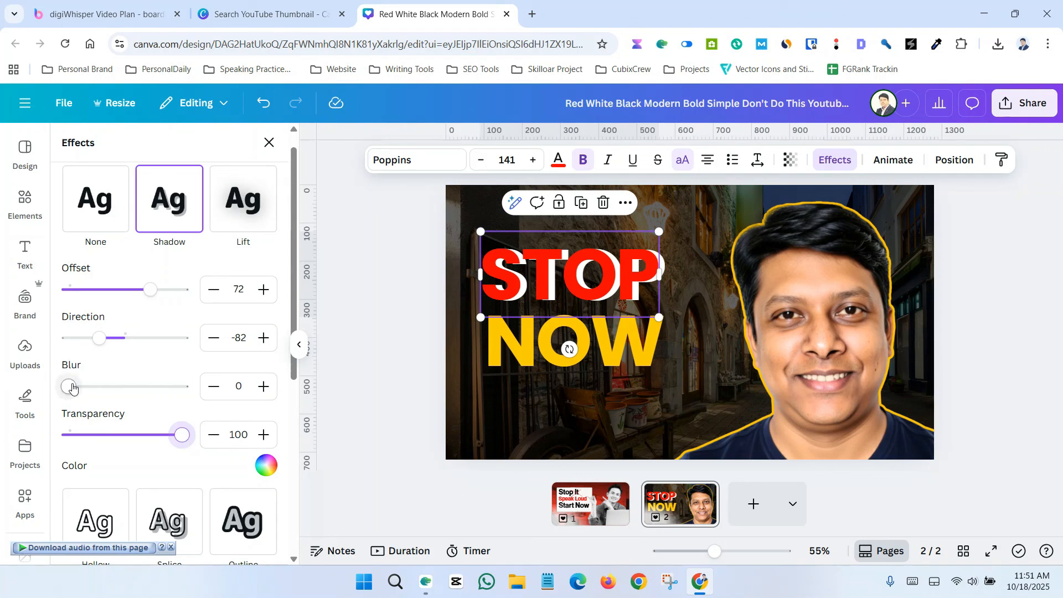
{"action": "mouse_move", "coordinate": [72, 388]}
{"action": "left_mouse_down"}
{"action": "mouse_move", "coordinate": [97, 386]}
{"action": "mouse_move", "coordinate": [81, 387]}
{"action": "left_mouse_up"}
{"action": "mouse_move", "coordinate": [99, 338]}
{"action": "left_mouse_down"}
{"action": "mouse_move", "coordinate": [89, 337]}
{"action": "mouse_move", "coordinate": [99, 337]}
{"action": "left_mouse_up"}
{"action": "left_click_drag", "start_coordinate": [143, 294], "coordinate": [114, 288]}
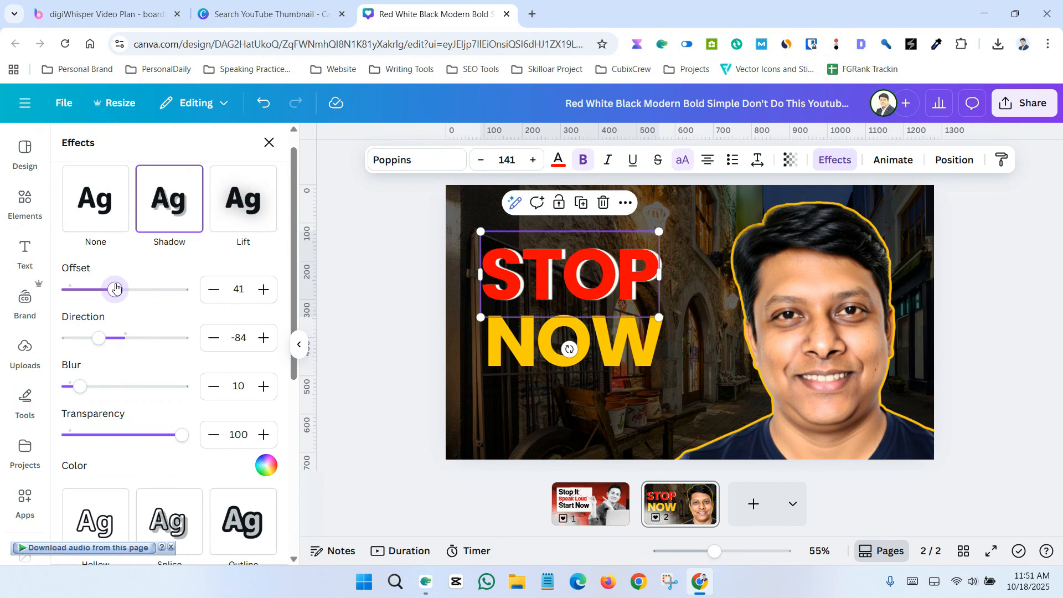
{"action": "left_click", "coordinate": [348, 282]}
Step: Nudge the NOW text slightly lower
{"action": "left_click", "coordinate": [950, 332]}
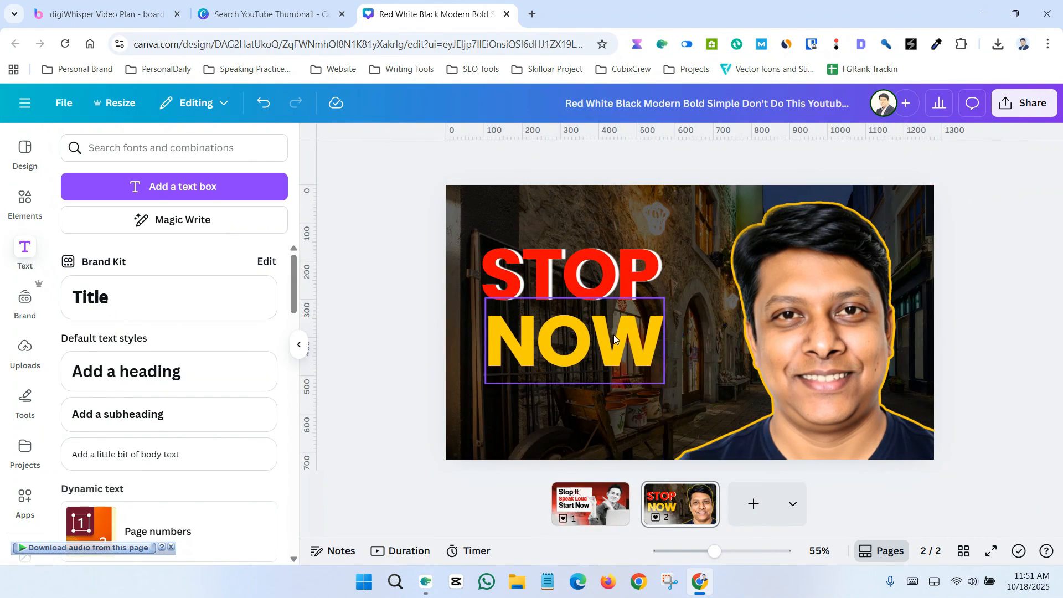
{"action": "left_click_drag", "start_coordinate": [609, 345], "coordinate": [609, 351]}
{"action": "left_click", "coordinate": [373, 284]}
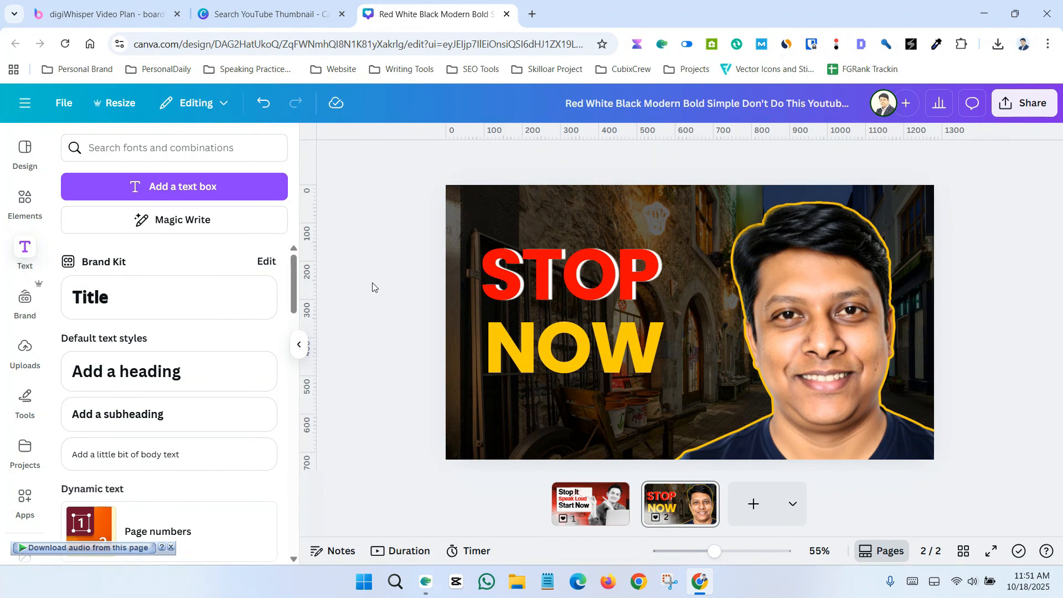
Step: Search element graphics for red and place a red light-glow graphic over the thumbnail's upper-left area
{"action": "left_click", "coordinate": [25, 200]}
{"action": "left_click", "coordinate": [66, 147]}
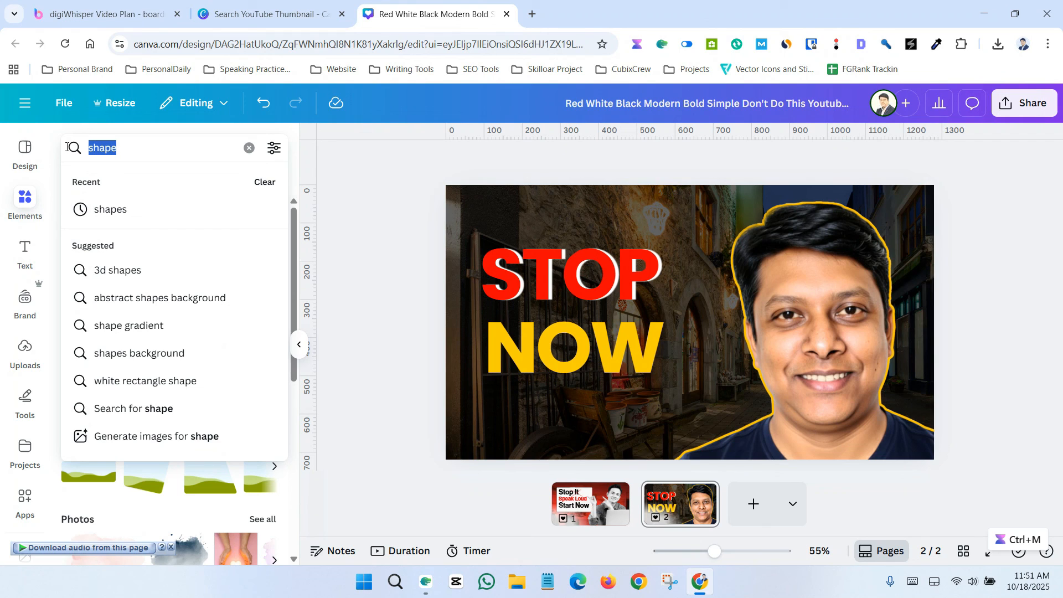
{"action": "type", "text": "al"}
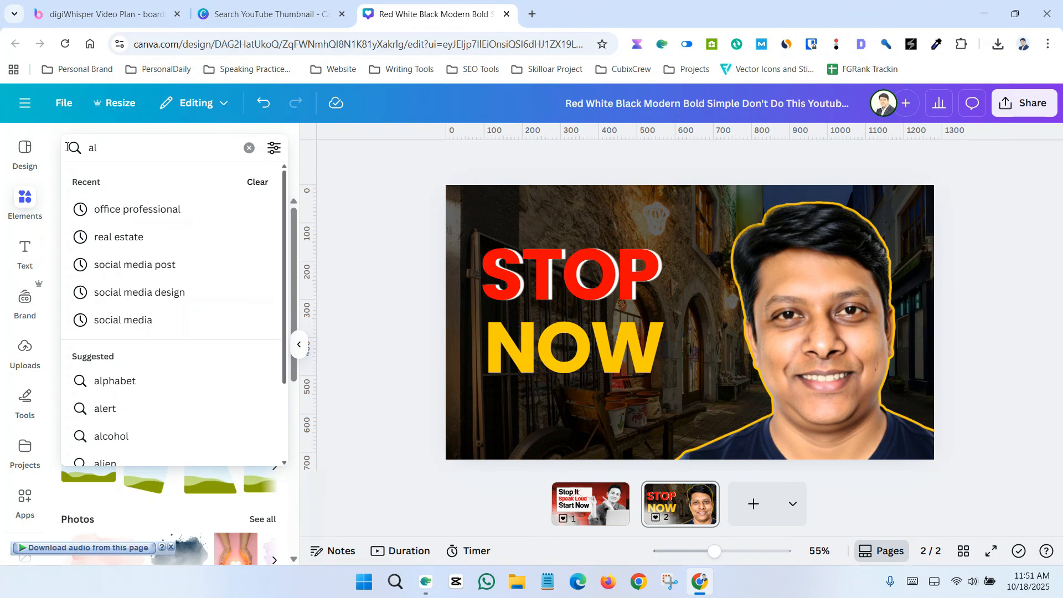
{"action": "key", "text": "BackSpace"}
{"action": "key", "text": "BackSpace"}
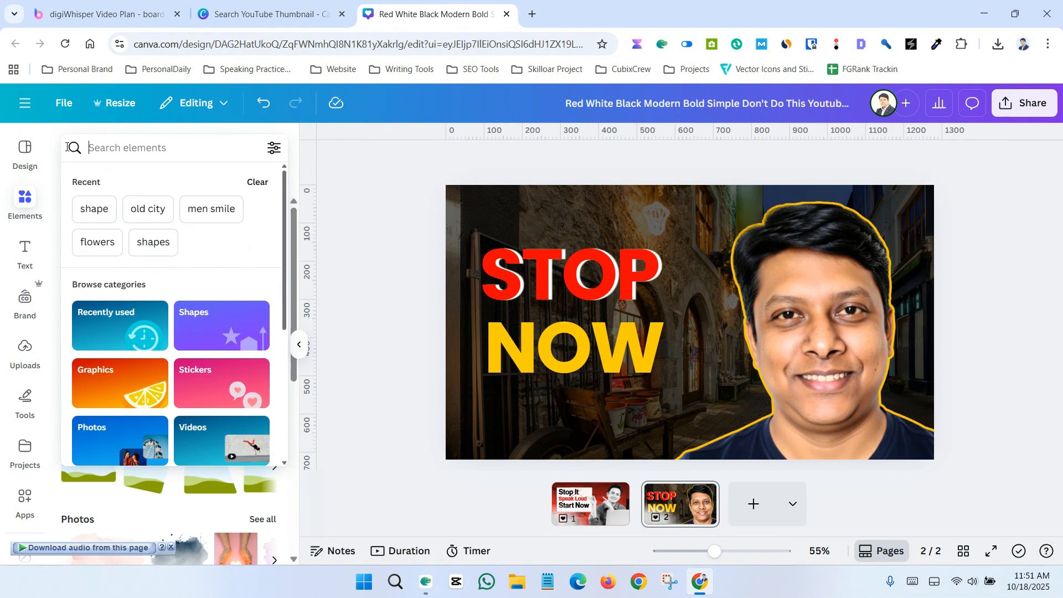
{"action": "type", "text": "rea"}
{"action": "key", "text": "BackSpace"}
{"action": "key", "text": "BackSpace"}
{"action": "key", "text": "BackSpace"}
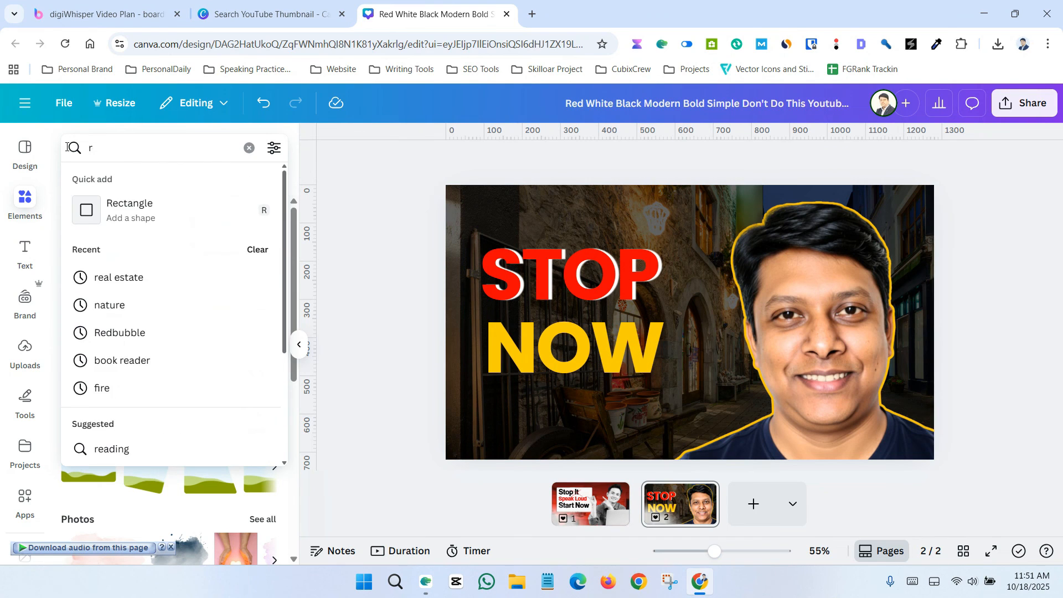
{"action": "type", "text": "red"}
{"action": "key", "text": "Return"}
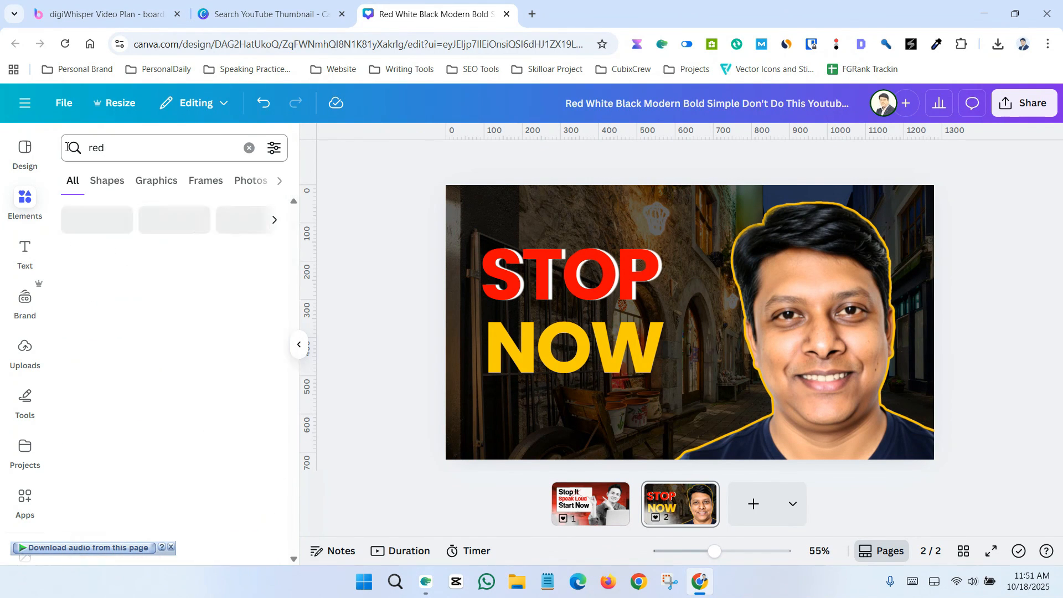
{"action": "left_click", "coordinate": [108, 180]}
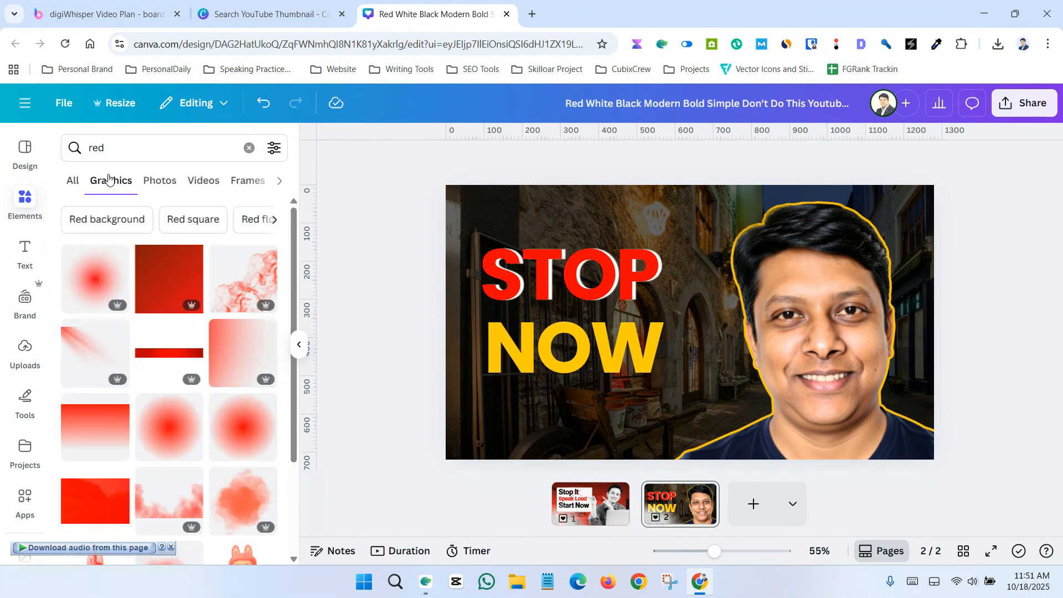
{"action": "left_click", "coordinate": [93, 357]}
{"action": "left_click_drag", "start_coordinate": [737, 298], "coordinate": [631, 270]}
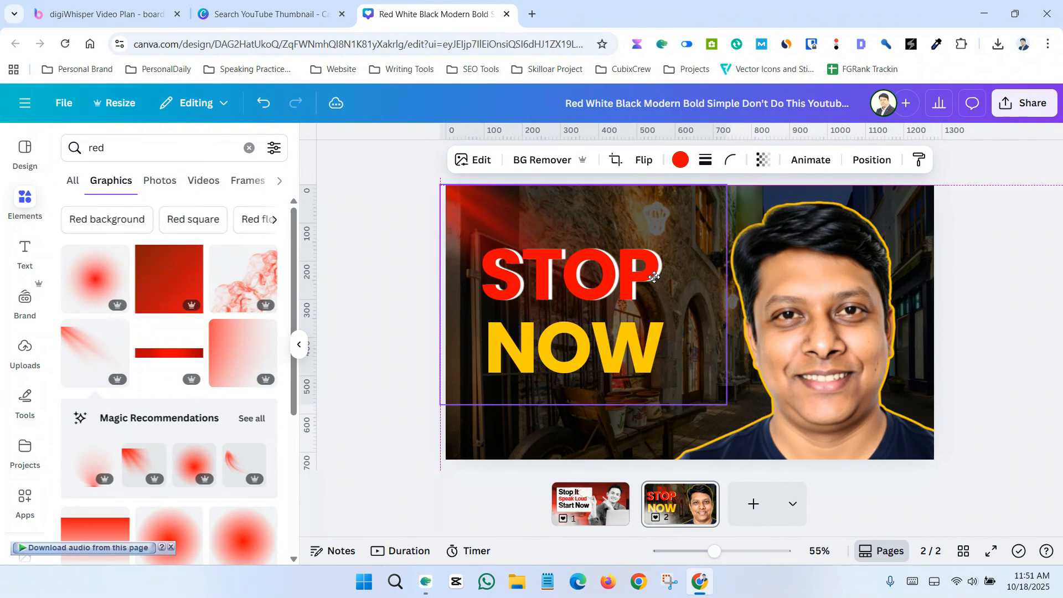
{"action": "left_click", "coordinate": [370, 306]}
Step: Search graphics for signal and add a signal tower icon near the thumbnail's lower-left
{"action": "left_click", "coordinate": [78, 146]}
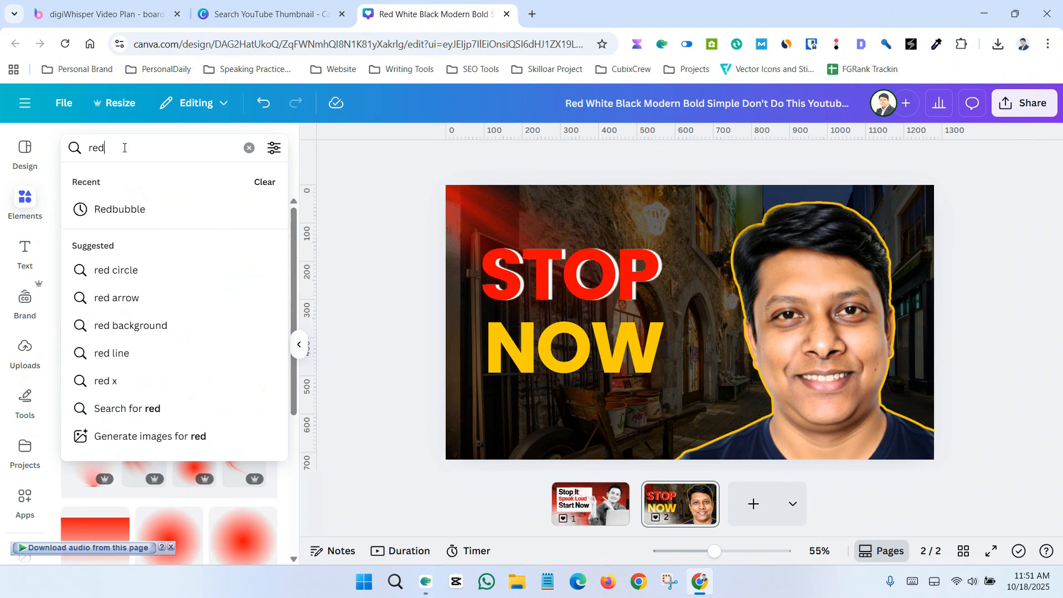
{"action": "type", "text": "signal"}
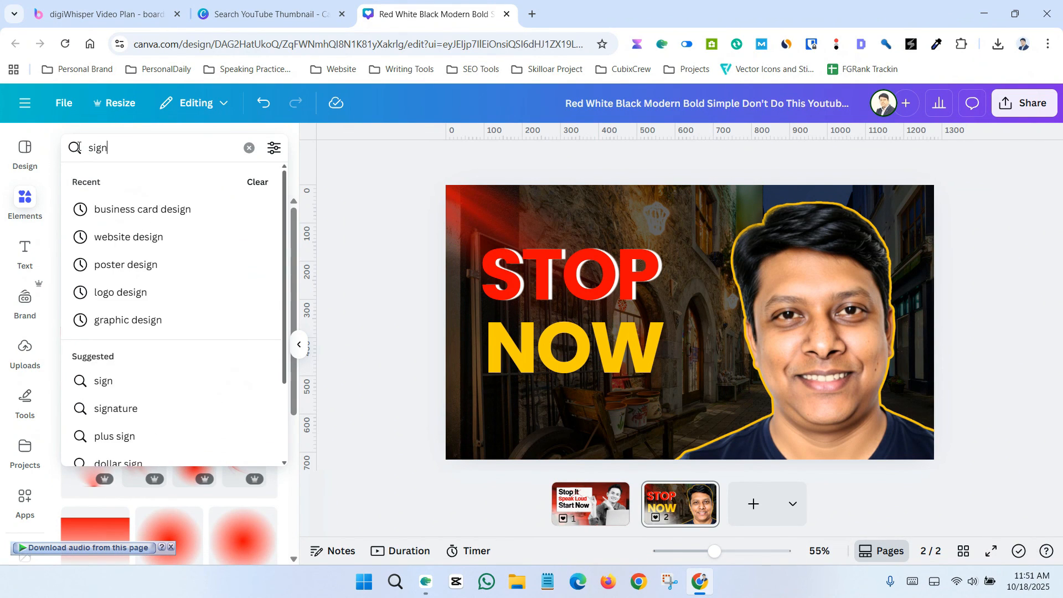
{"action": "key", "text": "Return"}
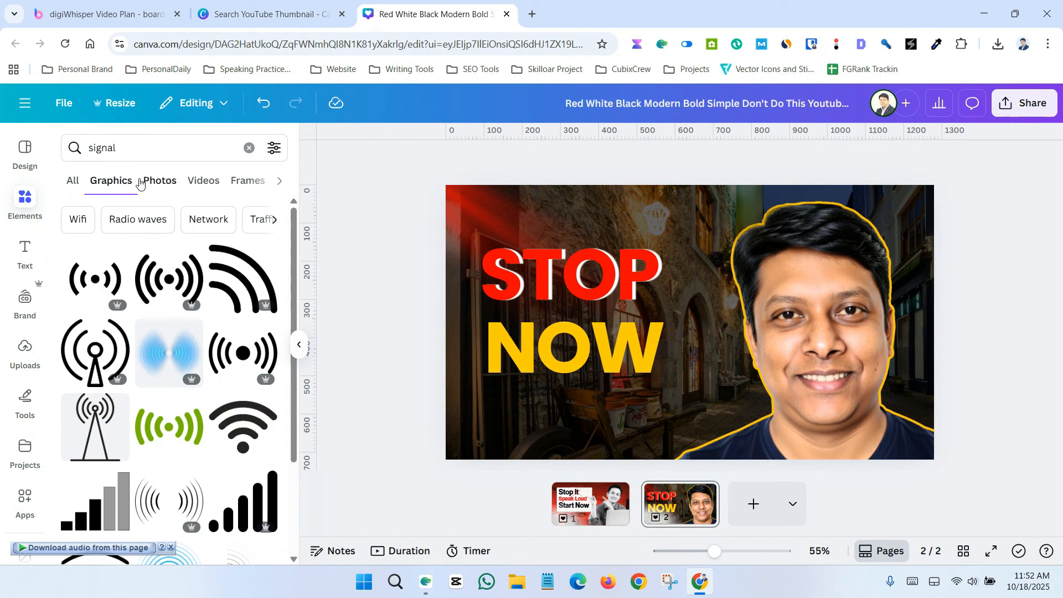
{"action": "left_click", "coordinate": [95, 374]}
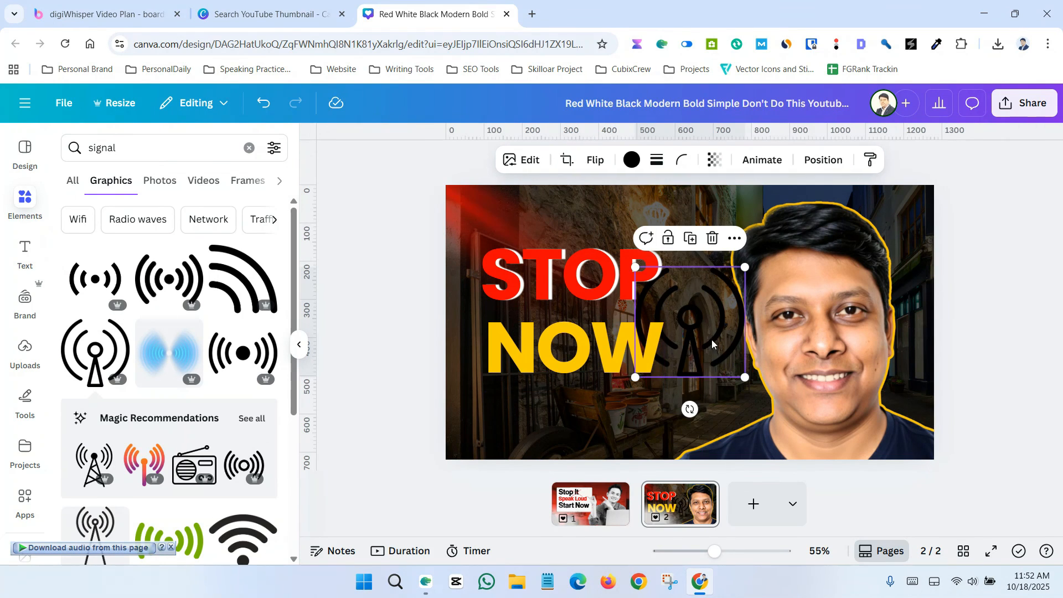
{"action": "left_click_drag", "start_coordinate": [713, 303], "coordinate": [501, 441]}
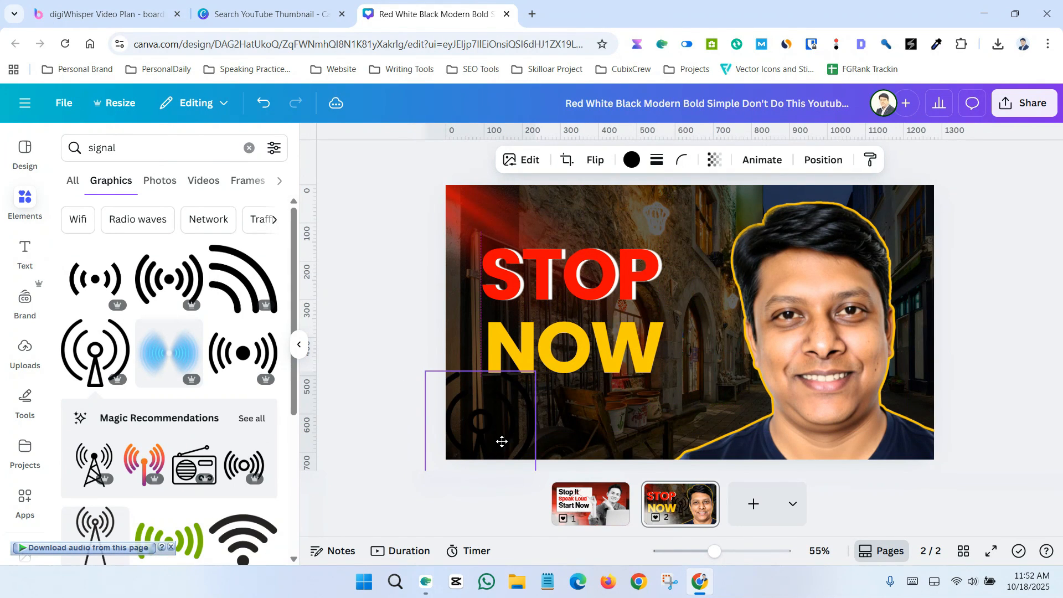
Step: Recolor the signal icon red and shrink it into the thumbnail's bottom-left corner
{"action": "left_click", "coordinate": [632, 160]}
{"action": "left_click", "coordinate": [170, 250]}
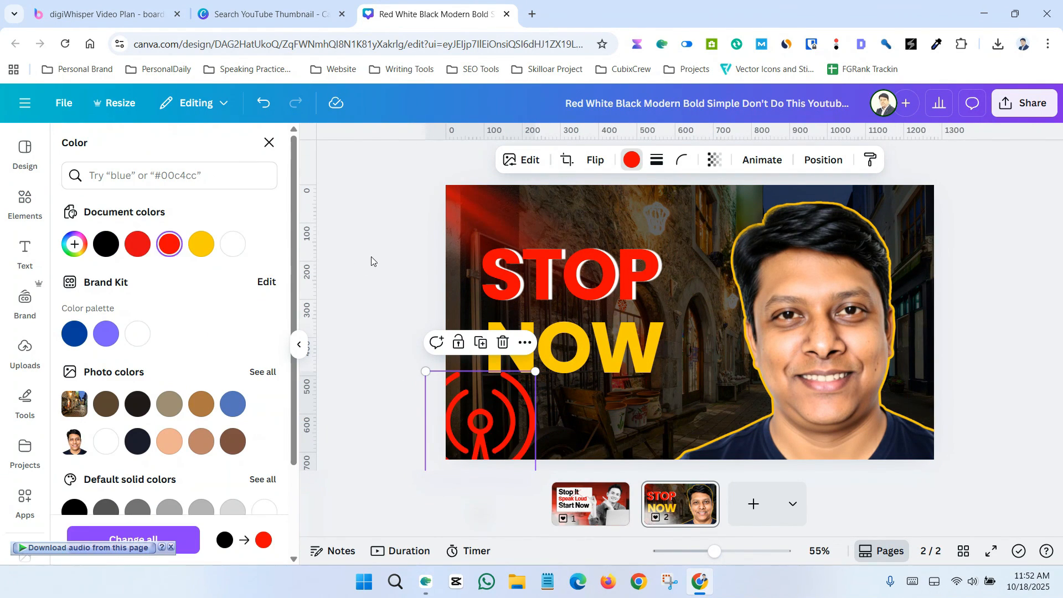
{"action": "left_click", "coordinate": [490, 426]}
{"action": "left_click_drag", "start_coordinate": [490, 427], "coordinate": [564, 414]}
{"action": "left_click_drag", "start_coordinate": [494, 348], "coordinate": [475, 430]}
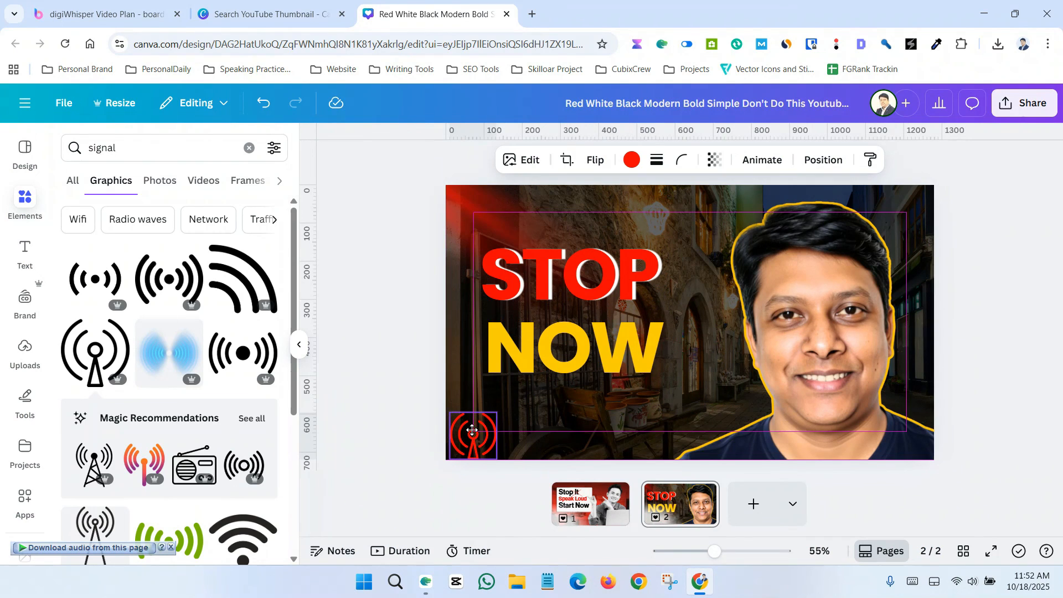
{"action": "left_click", "coordinate": [410, 302]}
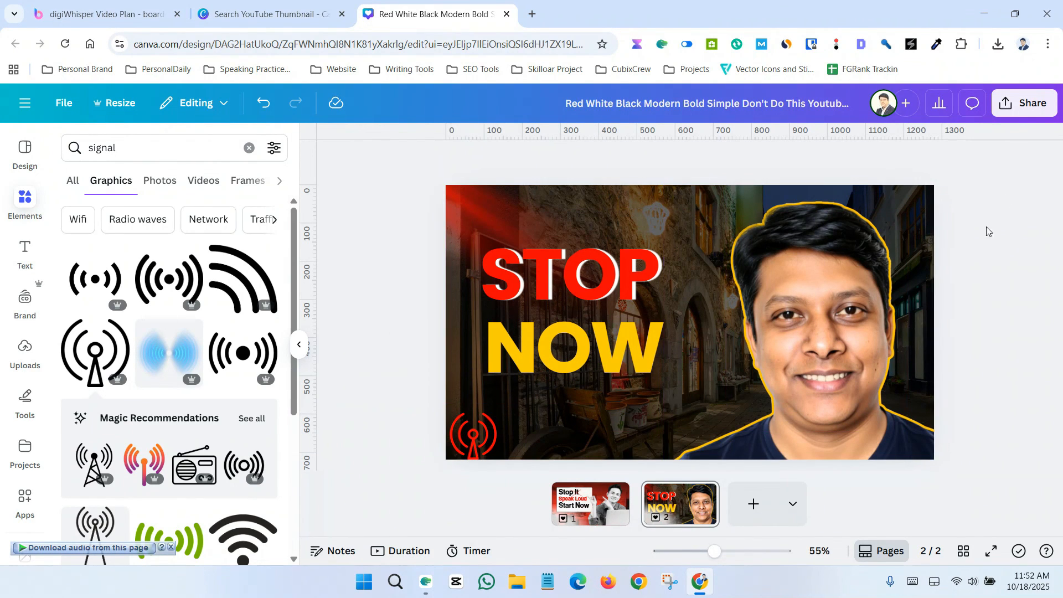
Step: Download only page 2 of the design as a PNG
{"action": "left_click", "coordinate": [1024, 103]}
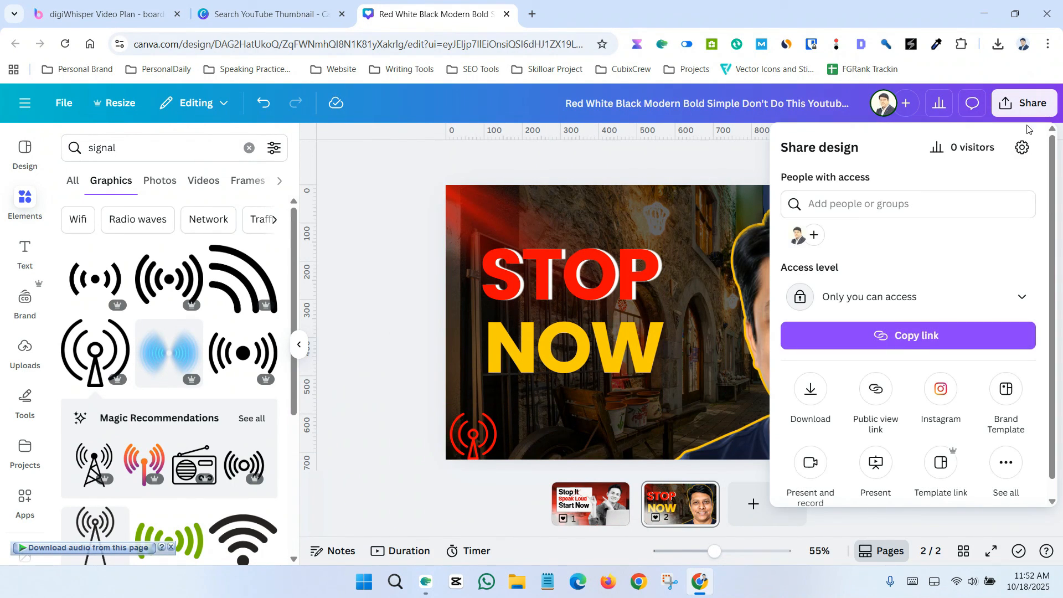
{"action": "left_click", "coordinate": [812, 394]}
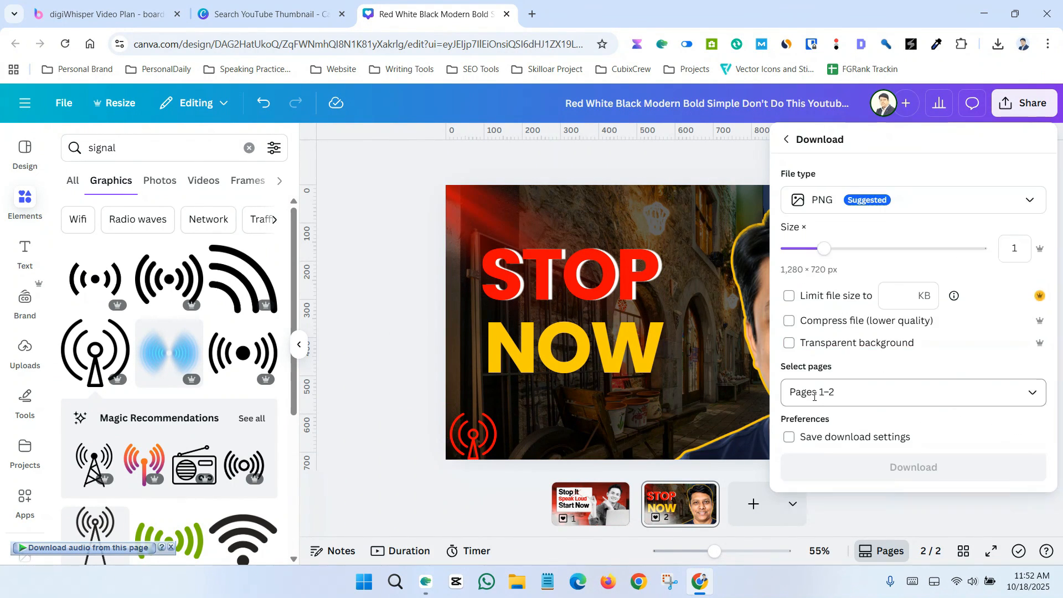
{"action": "left_click", "coordinate": [1014, 403]}
{"action": "left_click", "coordinate": [800, 270]}
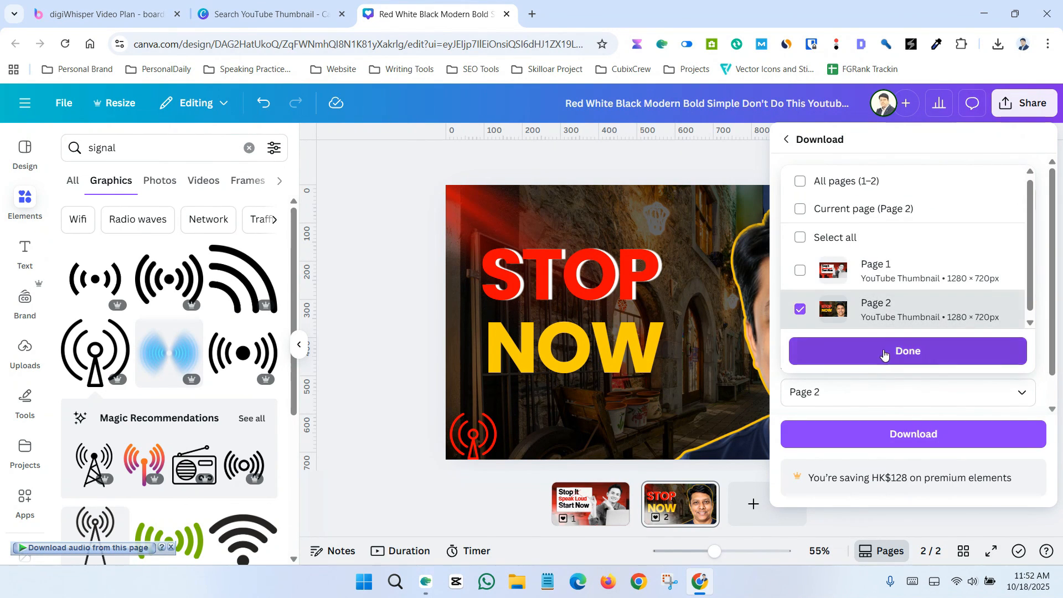
{"action": "left_click", "coordinate": [884, 355]}
{"action": "left_click", "coordinate": [911, 434]}
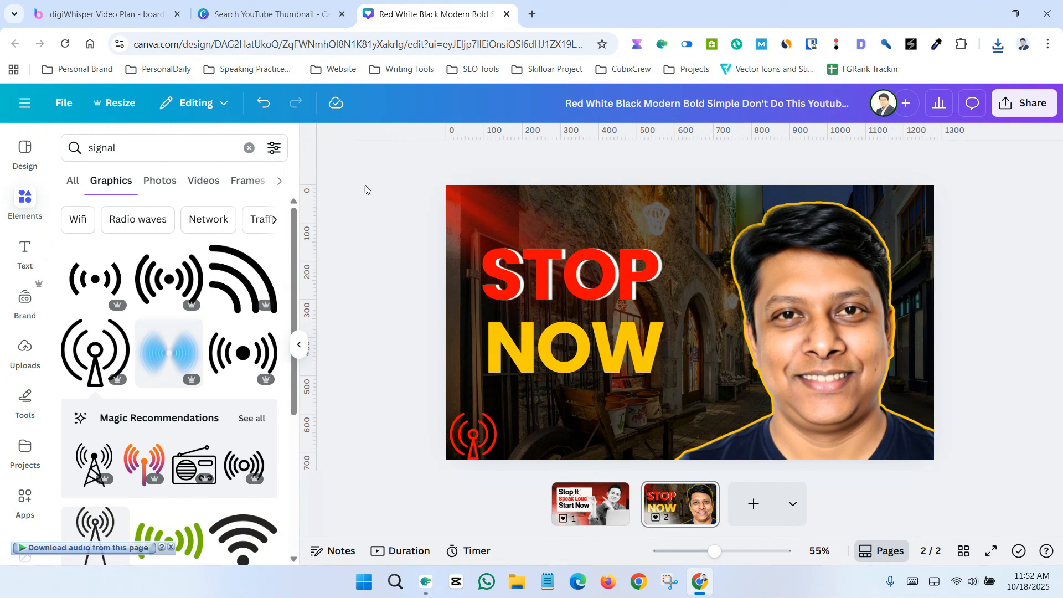
Step: Return to the template search tab and open the custom-size option for creating a new design
{"action": "left_click", "coordinate": [272, 14]}
{"action": "left_click", "coordinate": [1029, 114]}
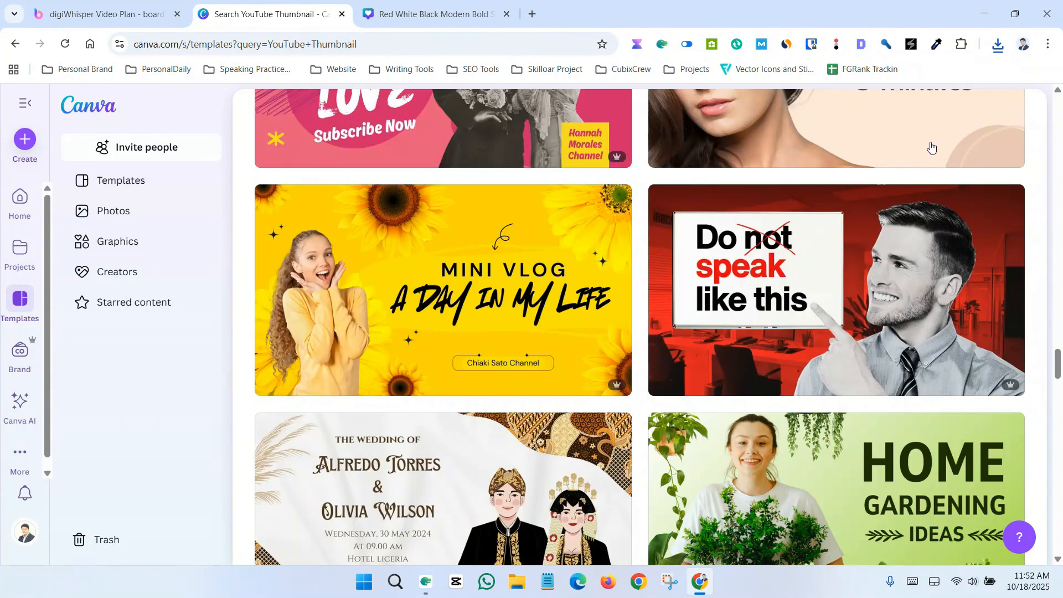
{"action": "scroll", "coordinate": [379, 368], "scroll_direction": "up", "scroll_amount": 5}
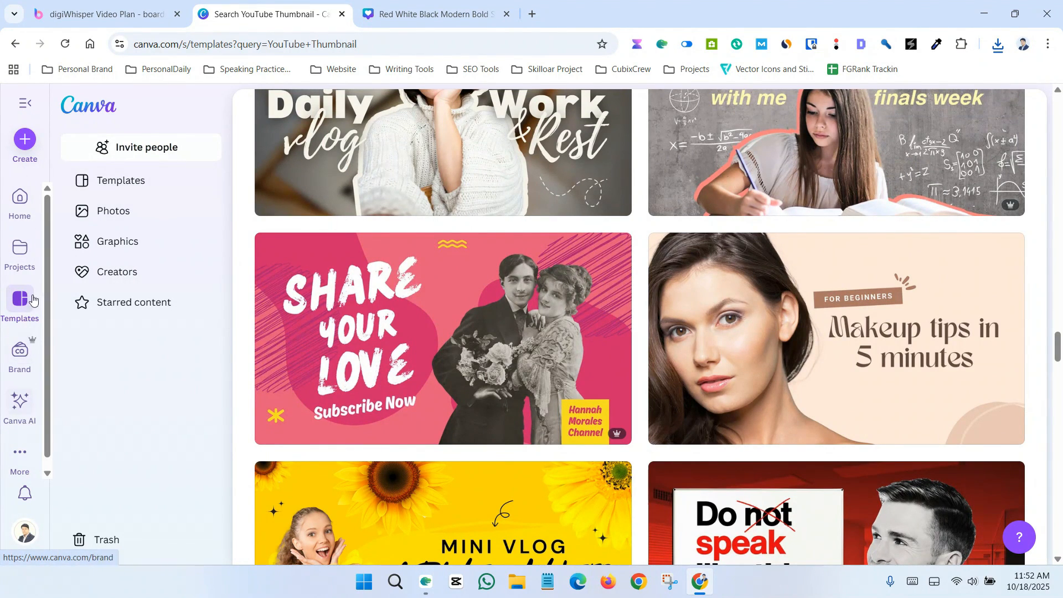
{"action": "left_click", "coordinate": [26, 140]}
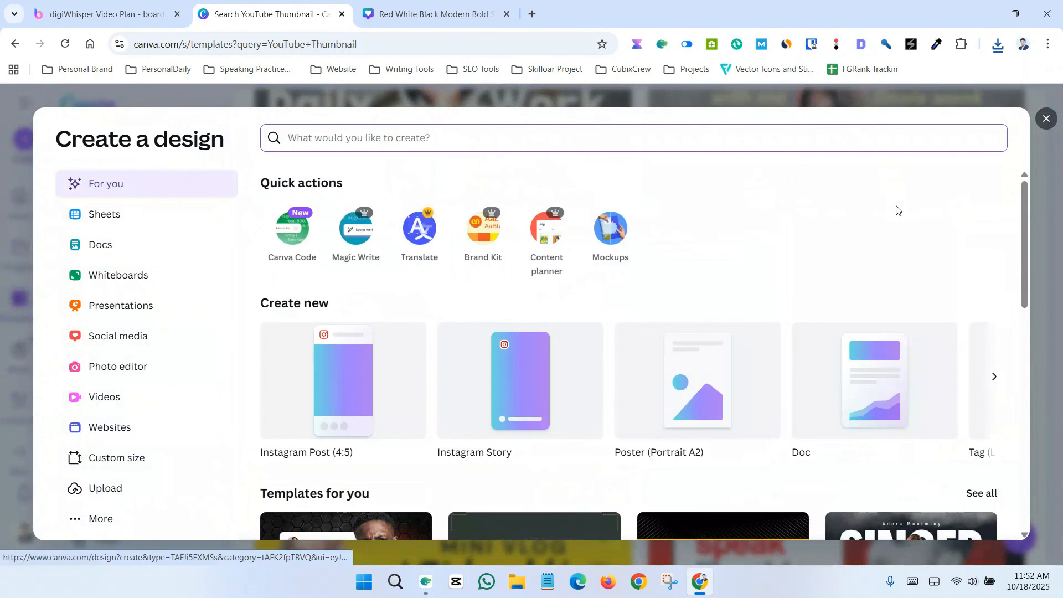
{"action": "scroll", "coordinate": [924, 355], "scroll_direction": "down", "scroll_amount": 5}
{"action": "scroll", "coordinate": [925, 354], "scroll_direction": "up", "scroll_amount": 3}
{"action": "scroll", "coordinate": [925, 354], "scroll_direction": "up", "scroll_amount": 2}
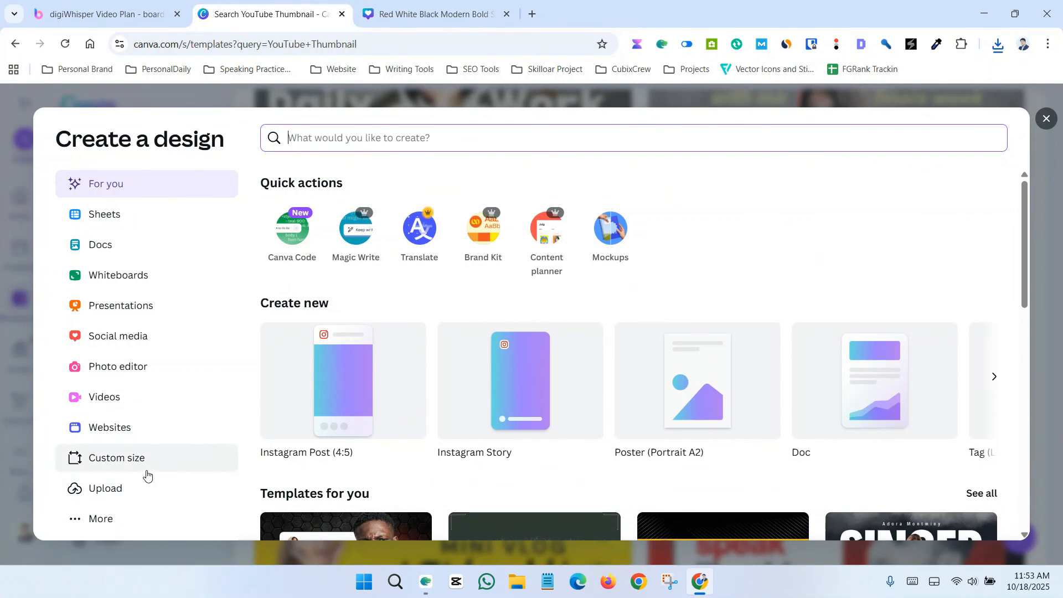
{"action": "left_click", "coordinate": [118, 464]}
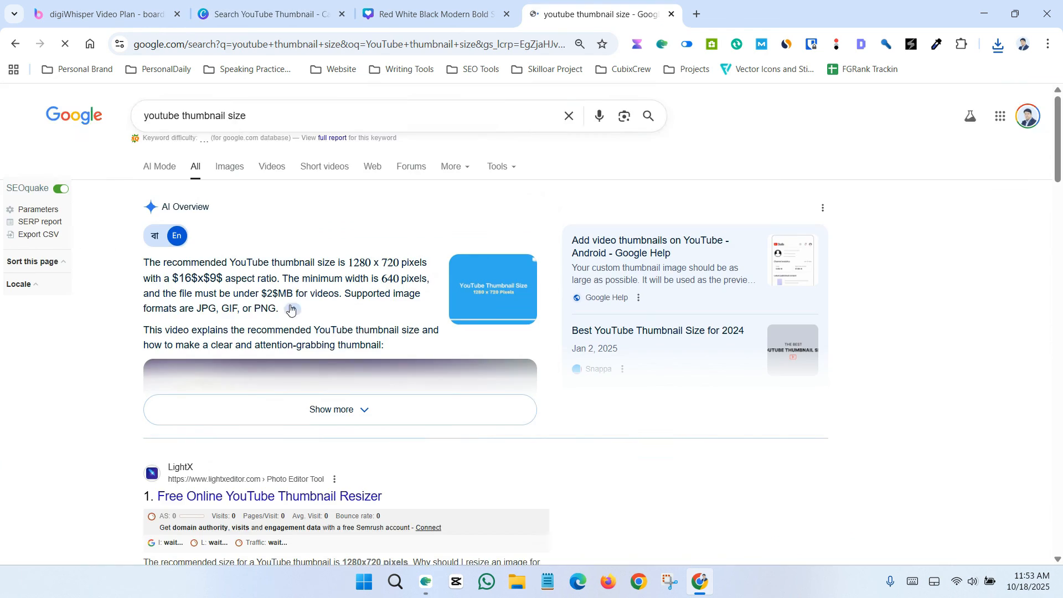
Step: Check the recommended YouTube thumbnail size and create a new custom design of 1280 × 720 px
{"action": "scroll", "coordinate": [334, 332], "scroll_direction": "down", "scroll_amount": 4}
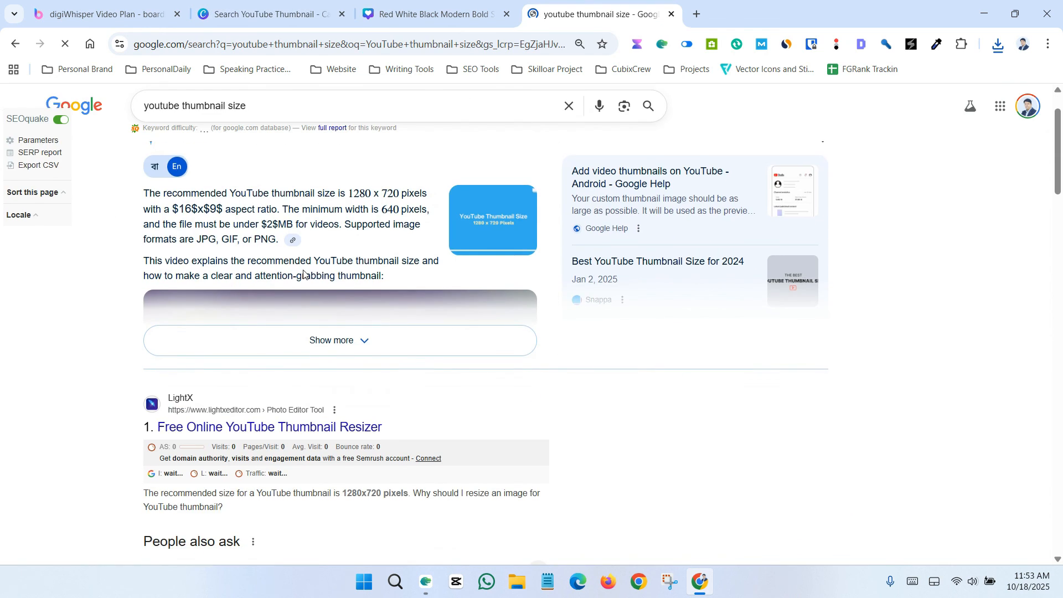
{"action": "scroll", "coordinate": [334, 333], "scroll_direction": "up", "scroll_amount": 4}
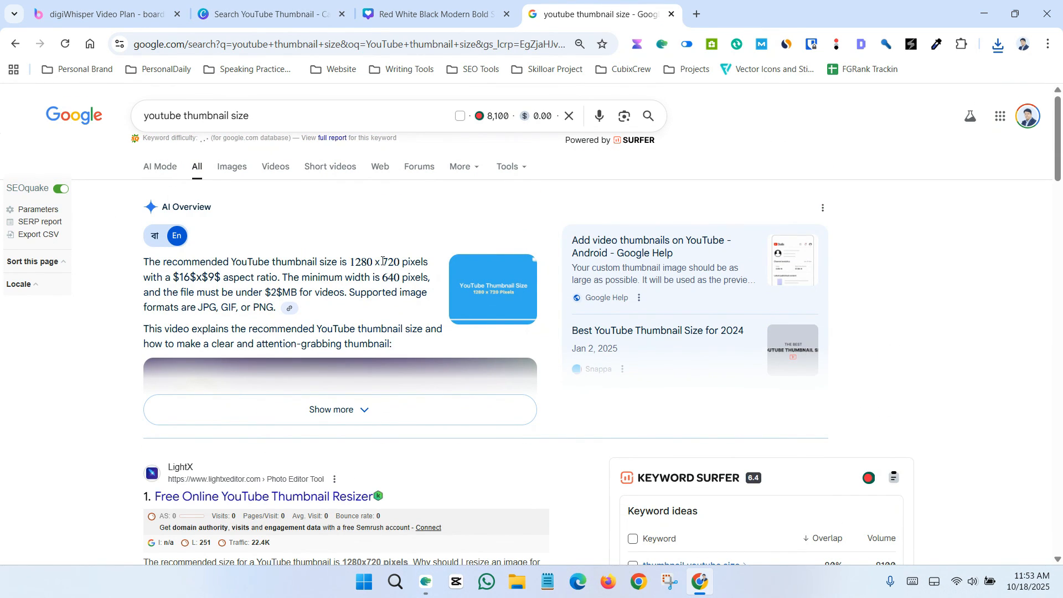
{"action": "left_click", "coordinate": [248, 14]}
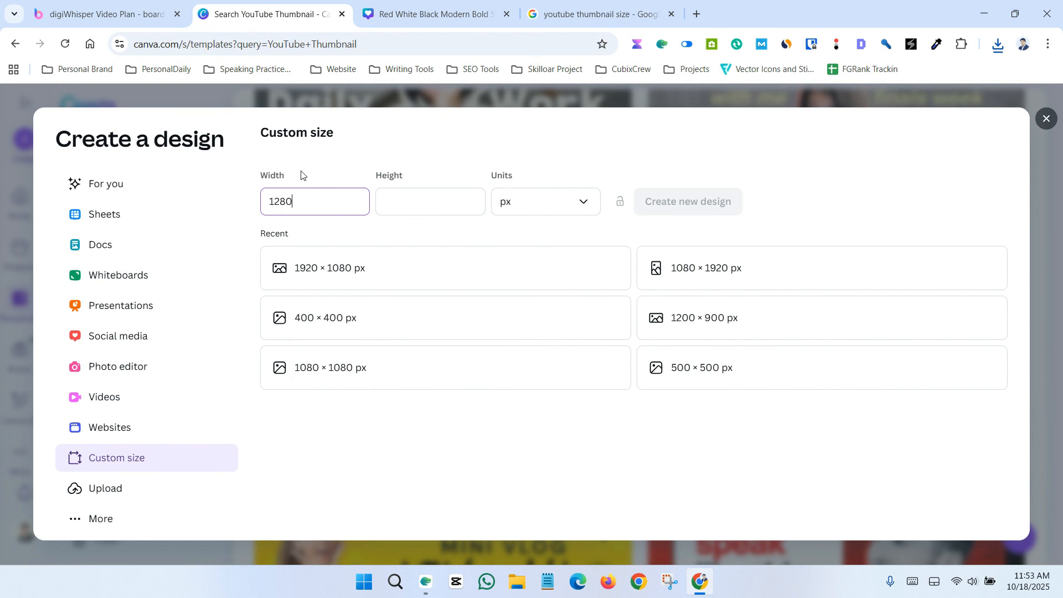
{"action": "left_click", "coordinate": [413, 200]}
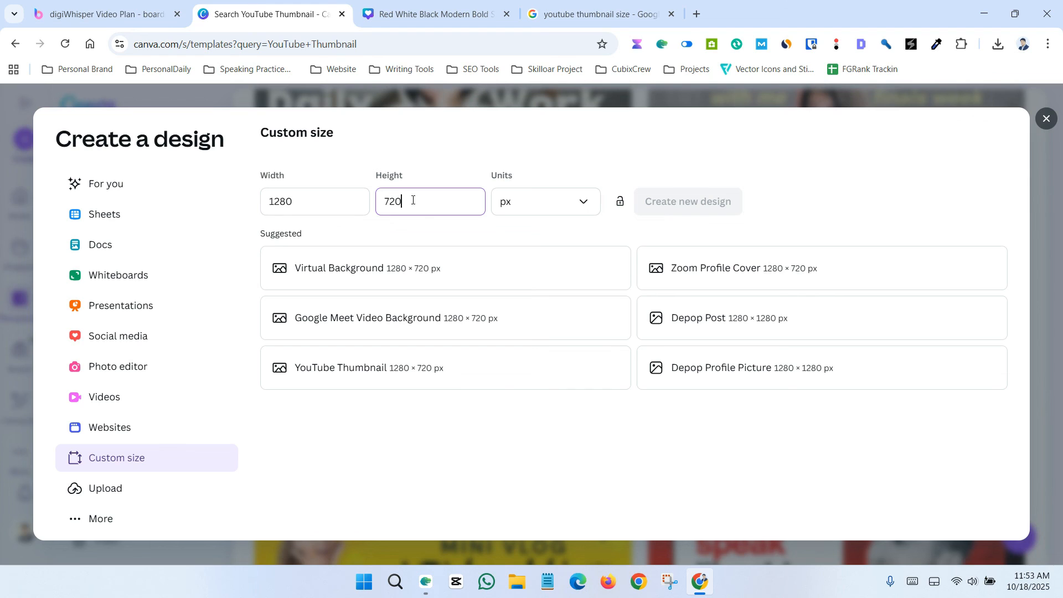
{"action": "type", "text": "720"}
{"action": "left_click", "coordinate": [662, 203]}
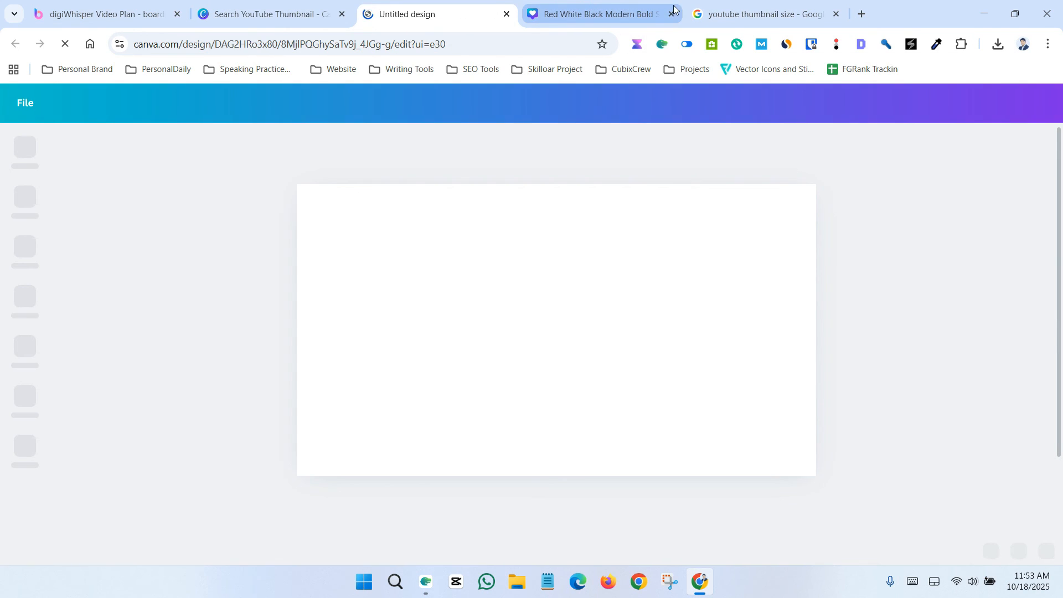
Step: Close the previous thumbnail design's tab and open the design templates panel for the blank page
{"action": "left_click", "coordinate": [672, 13]}
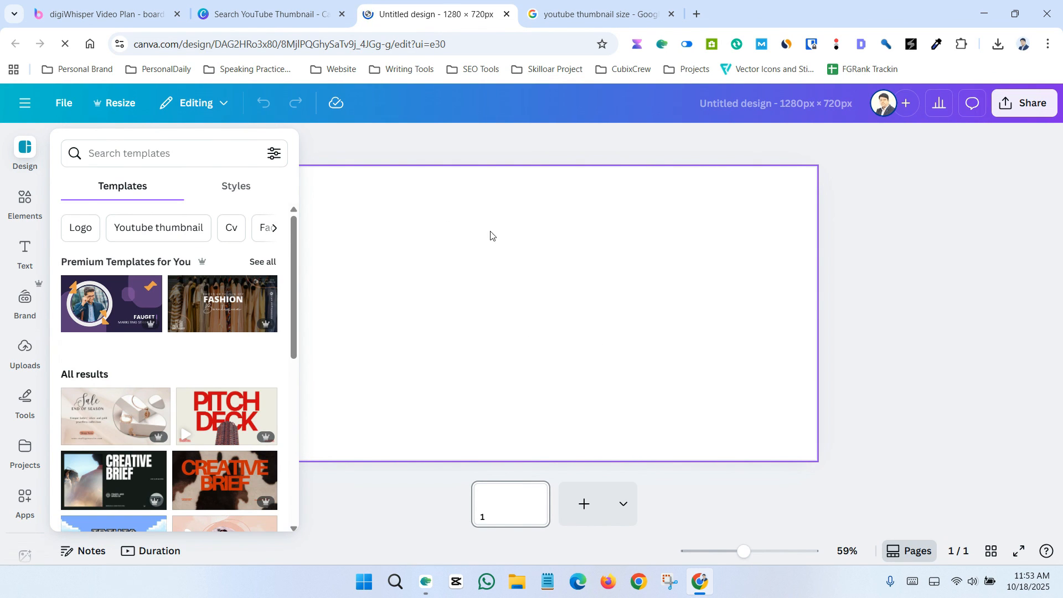
{"action": "left_click", "coordinate": [889, 257]}
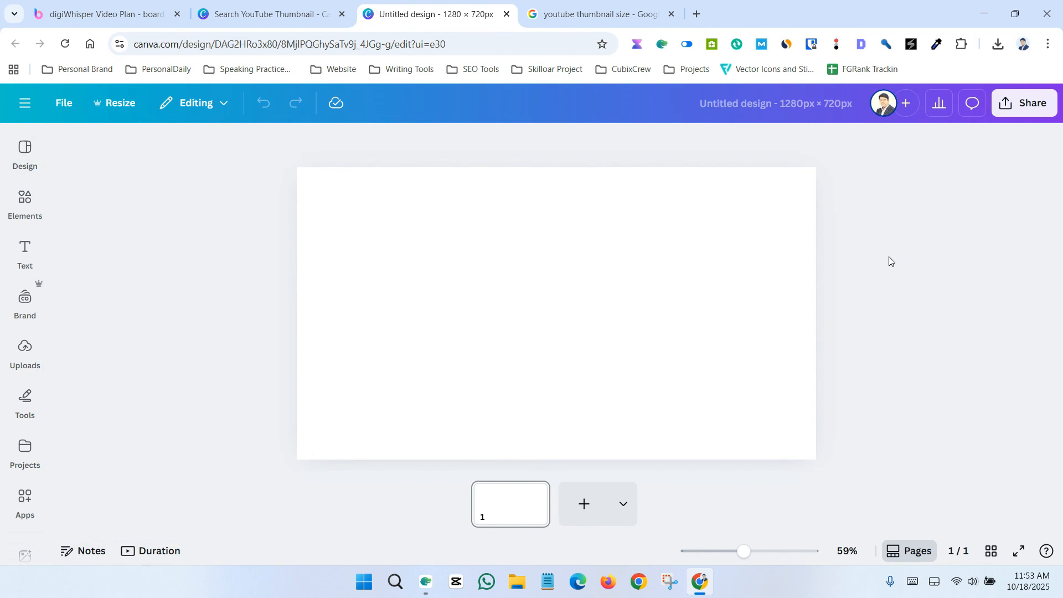
{"action": "left_click", "coordinate": [492, 258]}
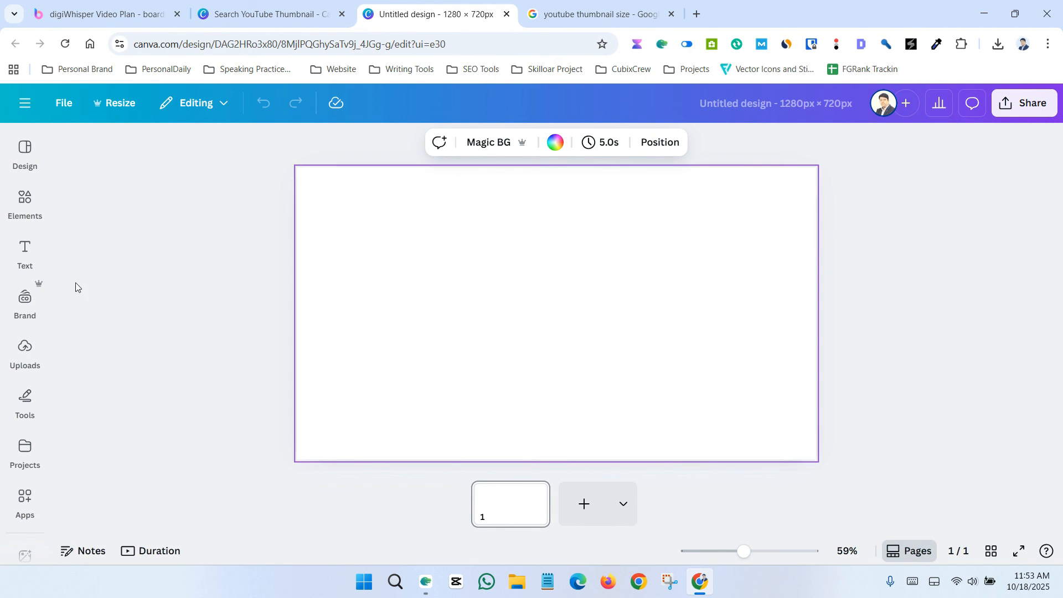
{"action": "left_click", "coordinate": [25, 148]}
Step: Browse the templates and search them for tech to compare options
{"action": "scroll", "coordinate": [166, 332], "scroll_direction": "down", "scroll_amount": 4}
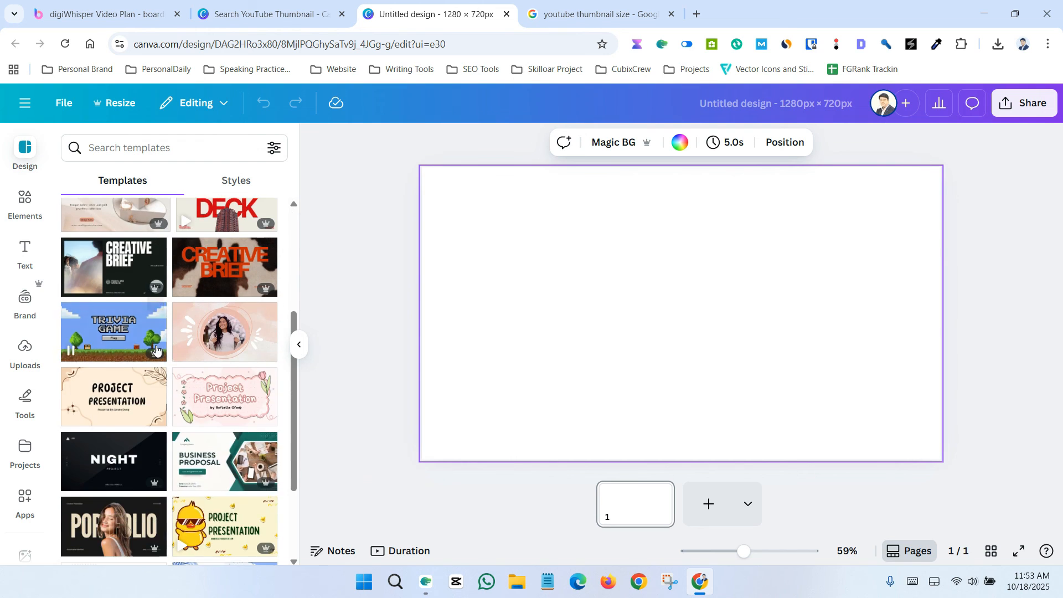
{"action": "scroll", "coordinate": [188, 330], "scroll_direction": "up", "scroll_amount": 2}
{"action": "scroll", "coordinate": [191, 333], "scroll_direction": "down", "scroll_amount": 4}
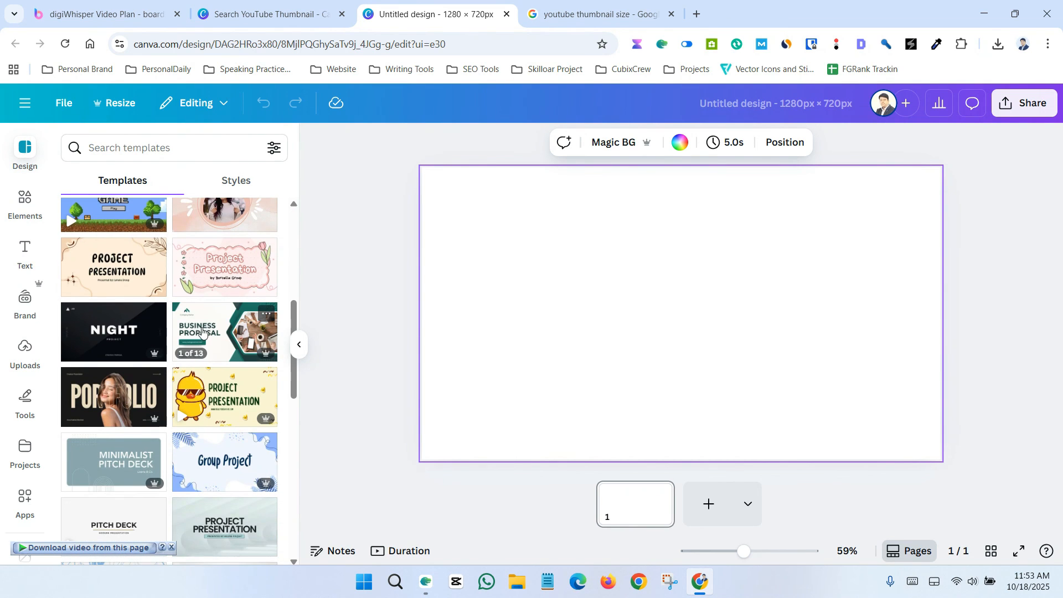
{"action": "scroll", "coordinate": [202, 328], "scroll_direction": "down", "scroll_amount": 8}
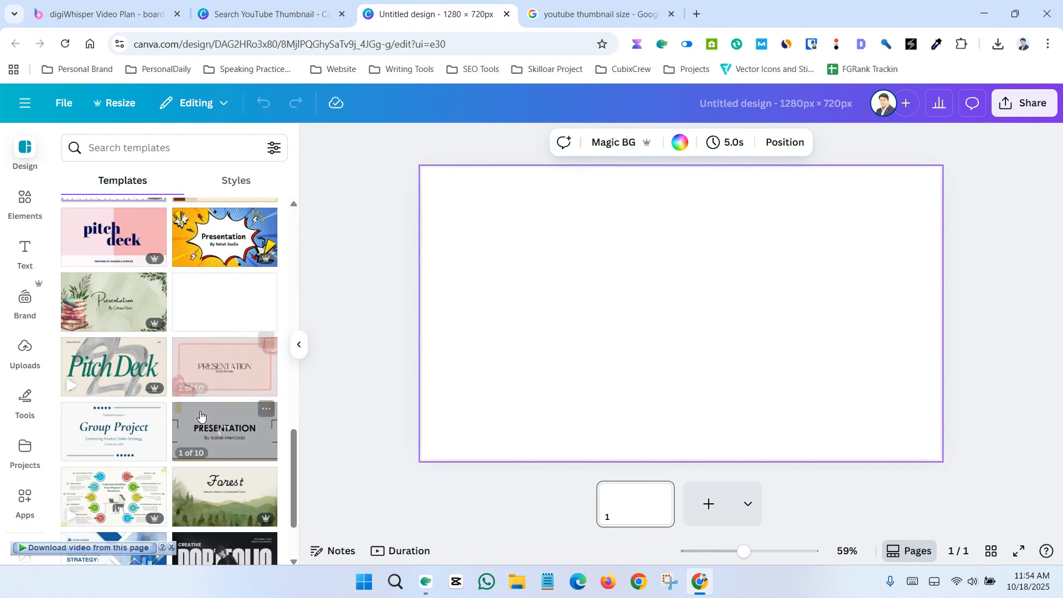
{"action": "scroll", "coordinate": [211, 399], "scroll_direction": "up", "scroll_amount": 4}
{"action": "scroll", "coordinate": [211, 400], "scroll_direction": "up", "scroll_amount": 5}
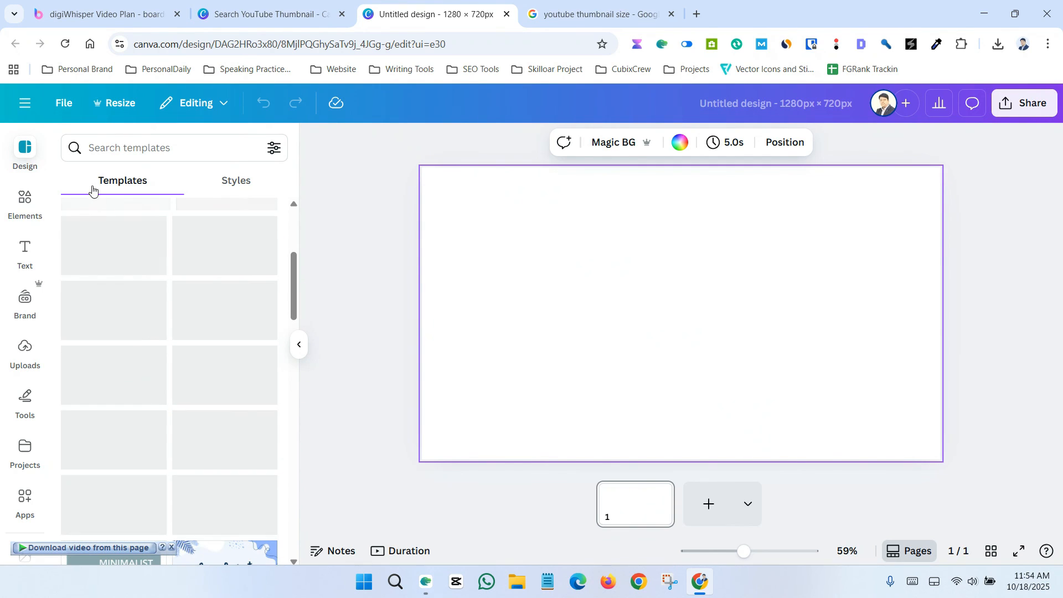
{"action": "left_click", "coordinate": [160, 145]}
{"action": "type", "text": "tech"}
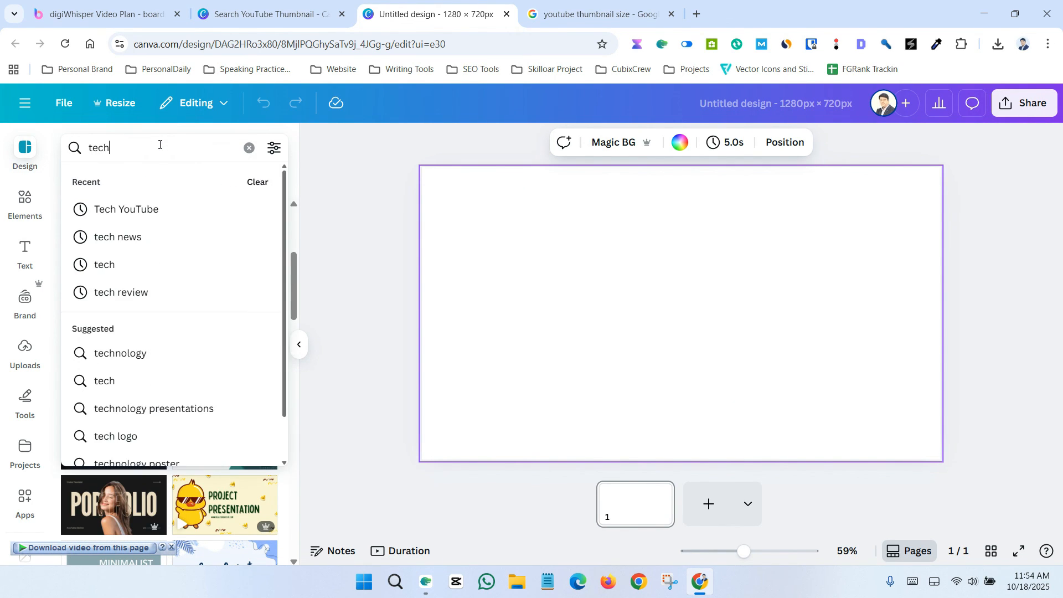
{"action": "key", "text": "Return"}
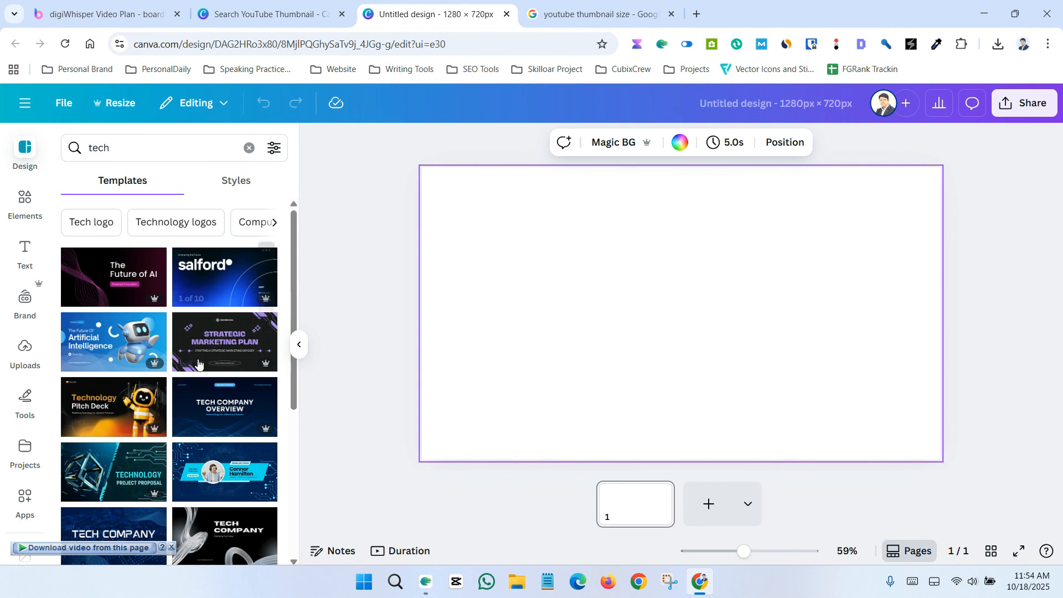
{"action": "scroll", "coordinate": [203, 311], "scroll_direction": "down", "scroll_amount": 3}
{"action": "scroll", "coordinate": [203, 313], "scroll_direction": "down", "scroll_amount": 3}
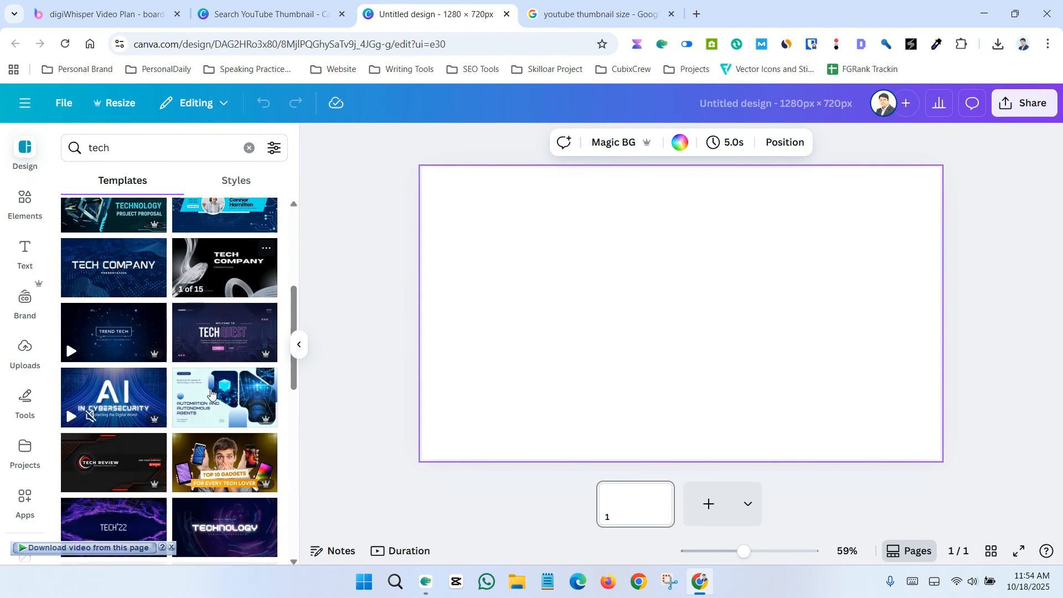
{"action": "scroll", "coordinate": [193, 449], "scroll_direction": "up", "scroll_amount": 6}
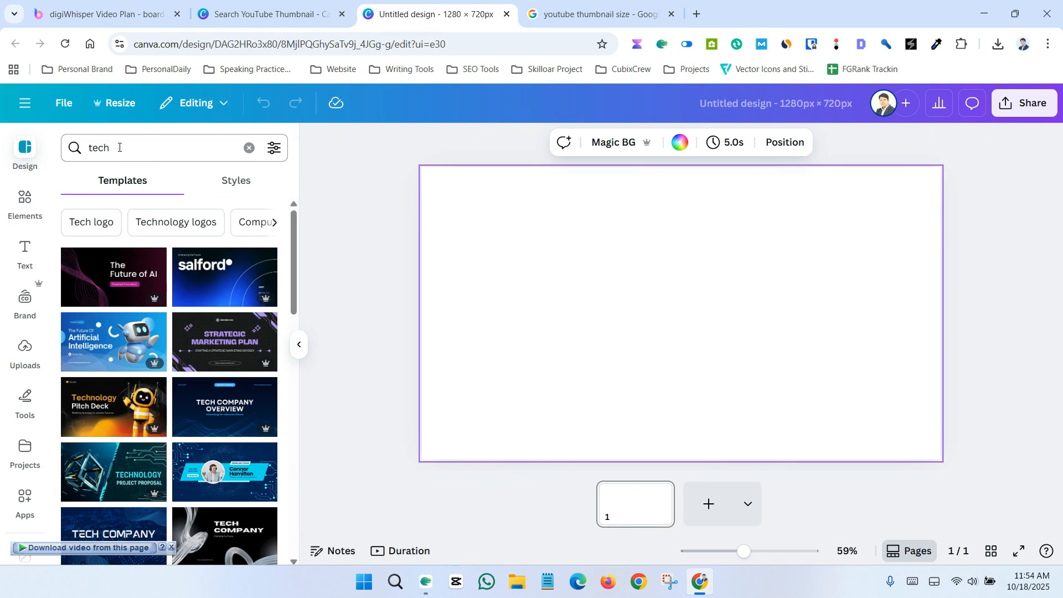
Step: Search templates for Motivation and apply the red 'Do You Have What It Takes?' thumbnail template to the page
{"action": "left_click", "coordinate": [72, 148]}
{"action": "type", "text": "Motivation"}
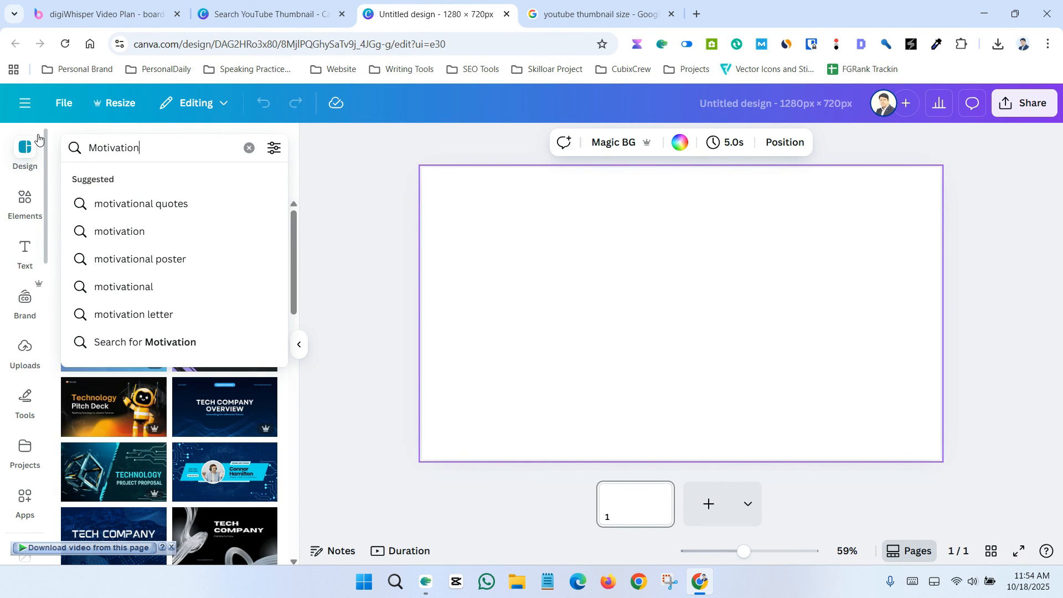
{"action": "key", "text": "Return"}
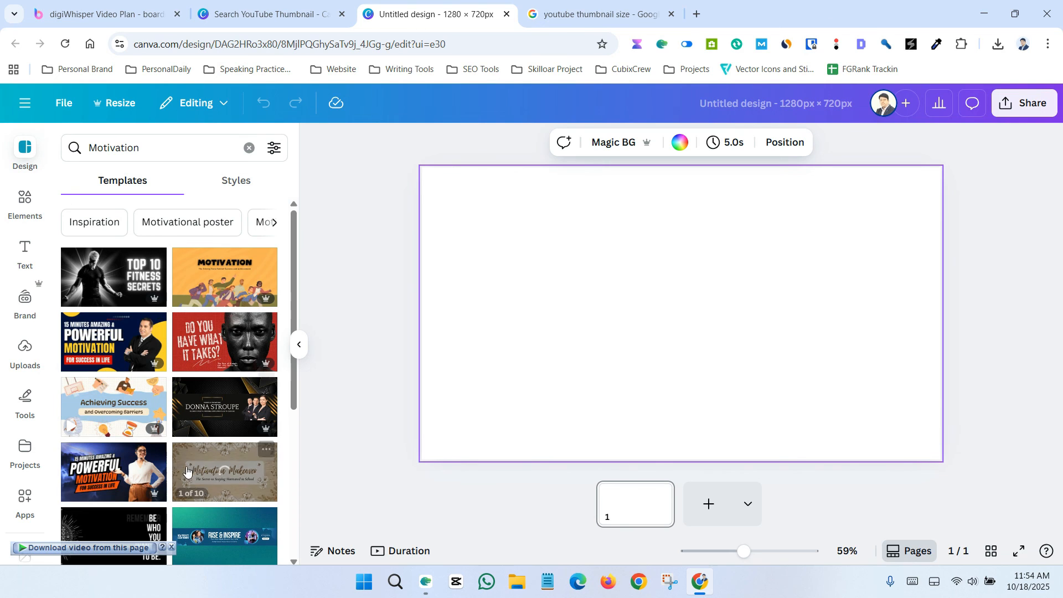
{"action": "left_click", "coordinate": [210, 350]}
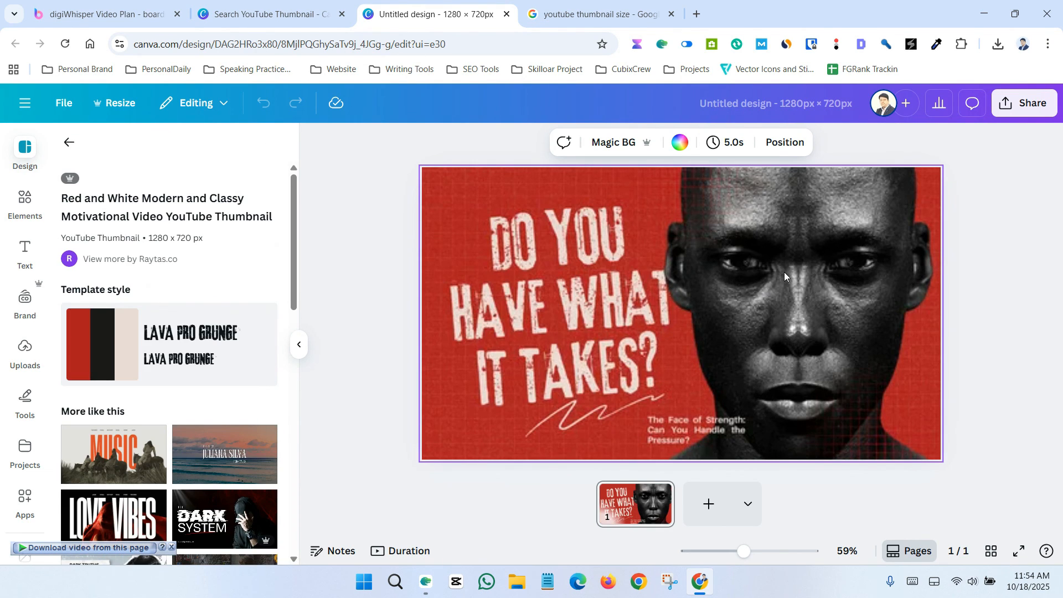
{"action": "left_click", "coordinate": [855, 250]}
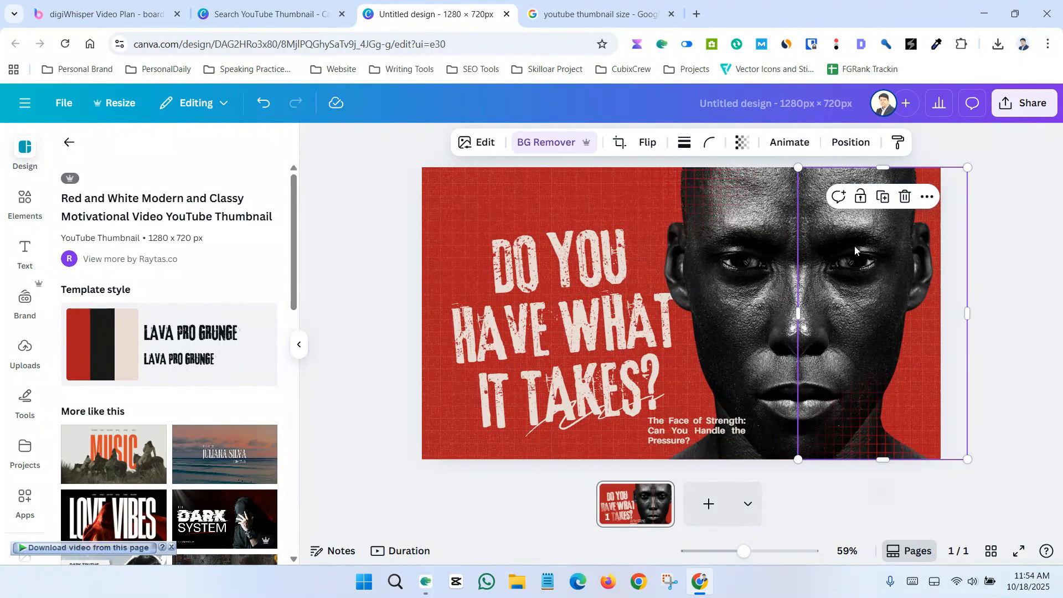
{"action": "left_click", "coordinate": [427, 302]}
{"action": "left_click", "coordinate": [379, 264]}
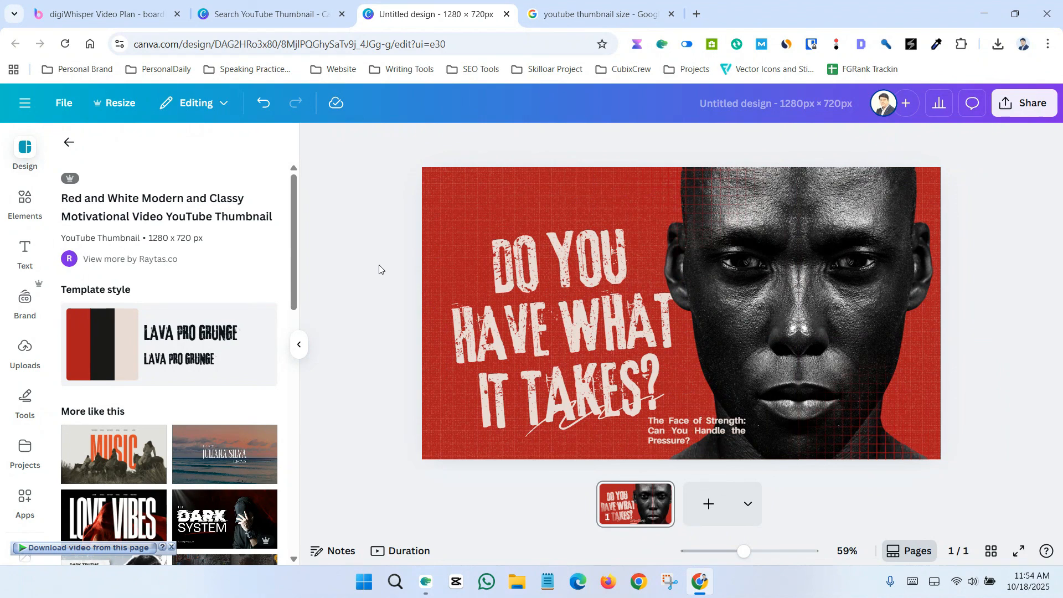